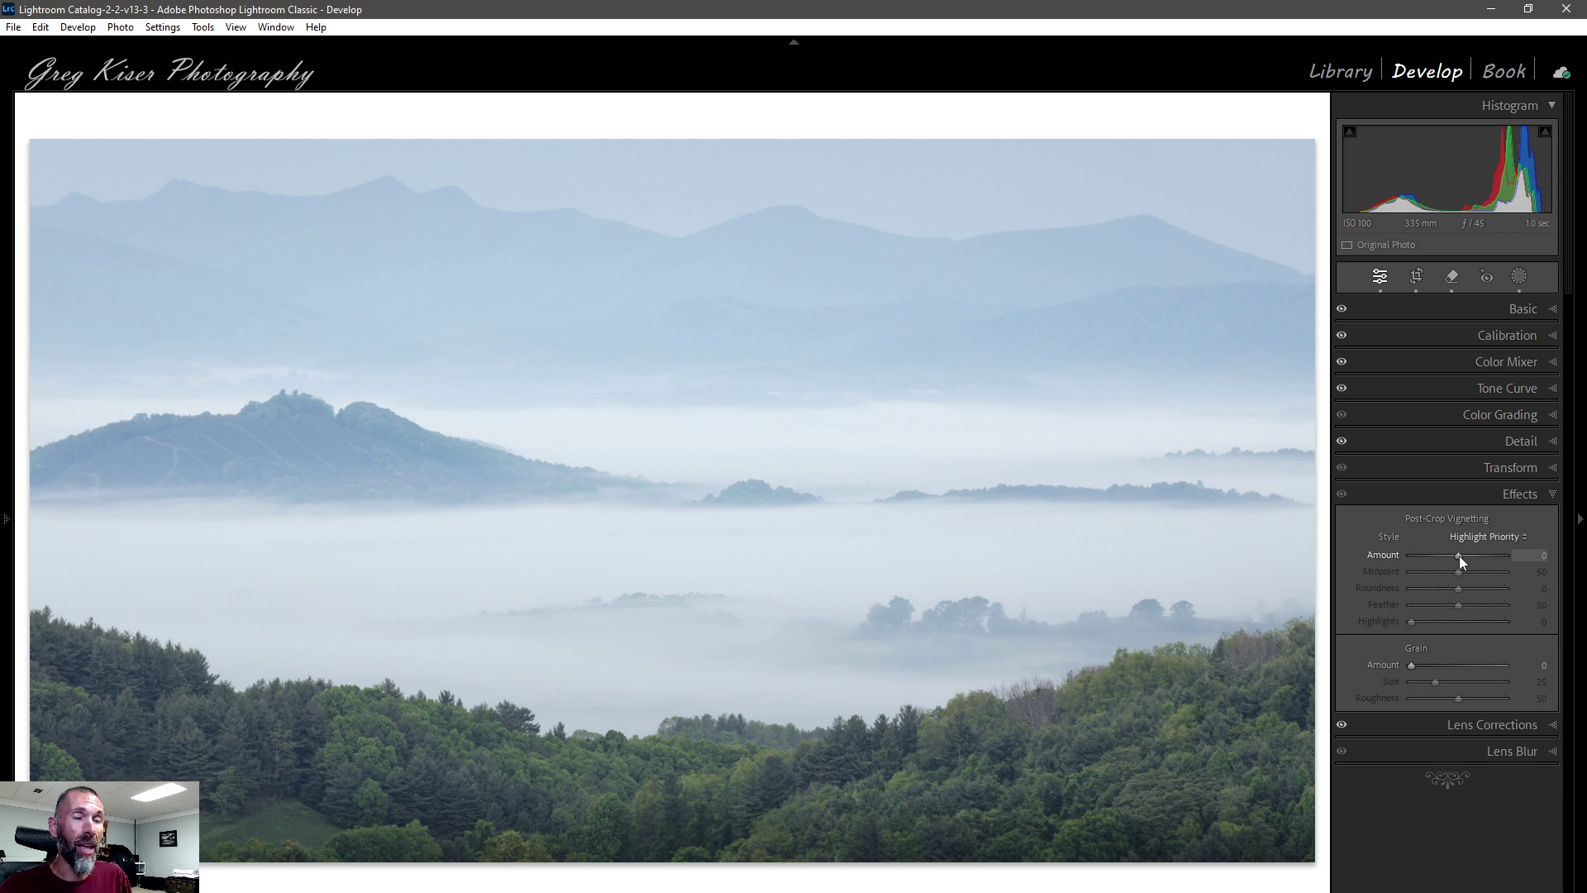
Try a lightening post-crop vignette at +39, and darken the photo's edges by setting the amount to −25.
{"action": "left_click_drag", "start_coordinate": [1460, 556], "coordinate": [1476, 553]}
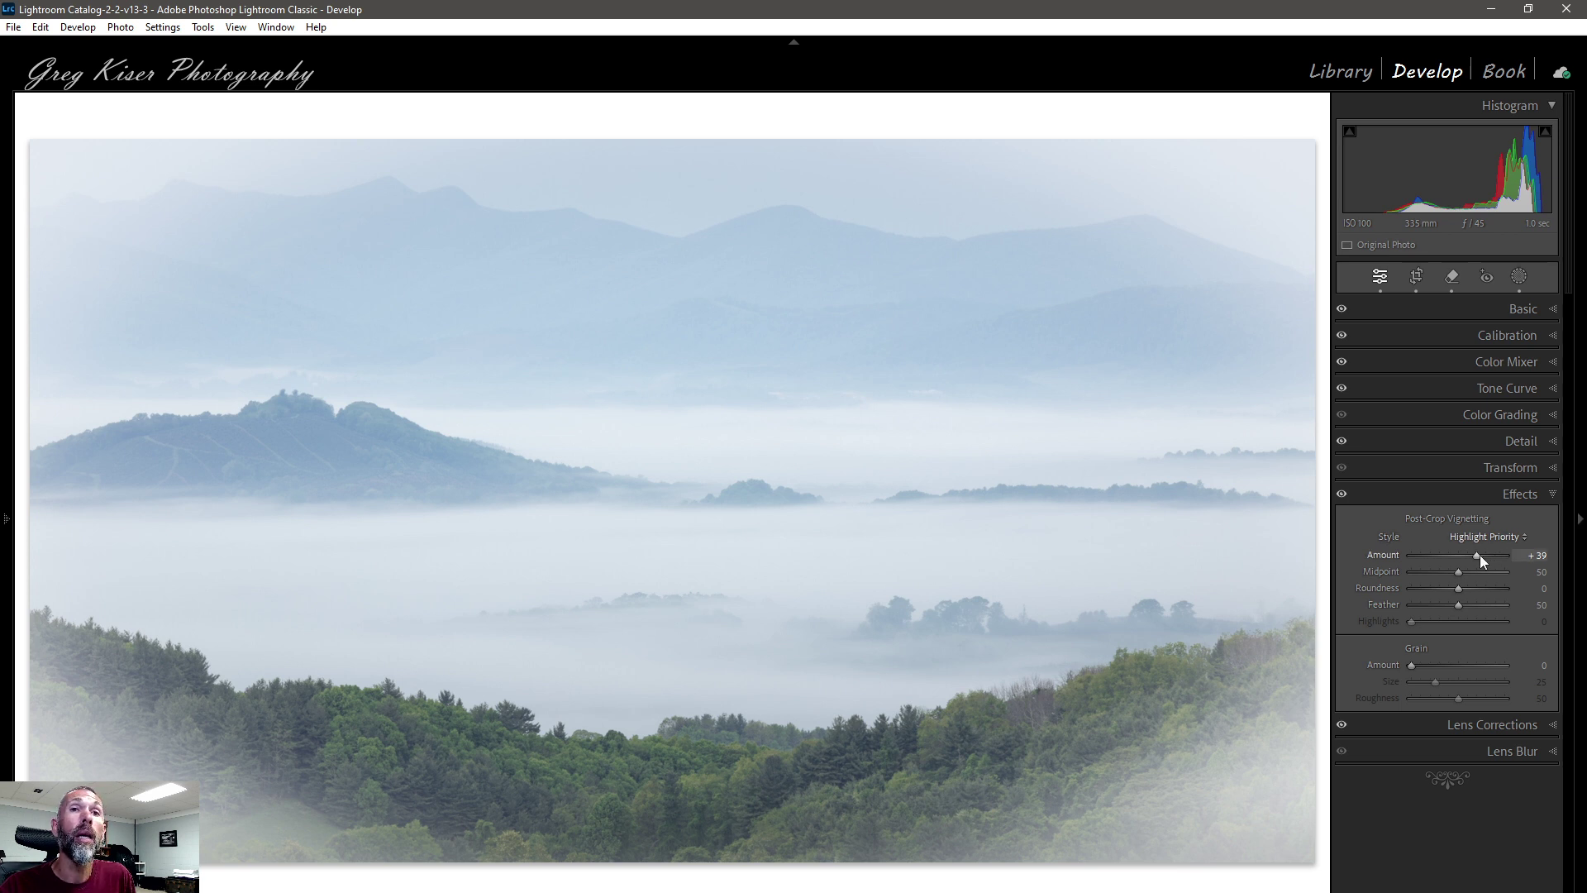
{"action": "left_click_drag", "start_coordinate": [1479, 557], "coordinate": [1452, 557]}
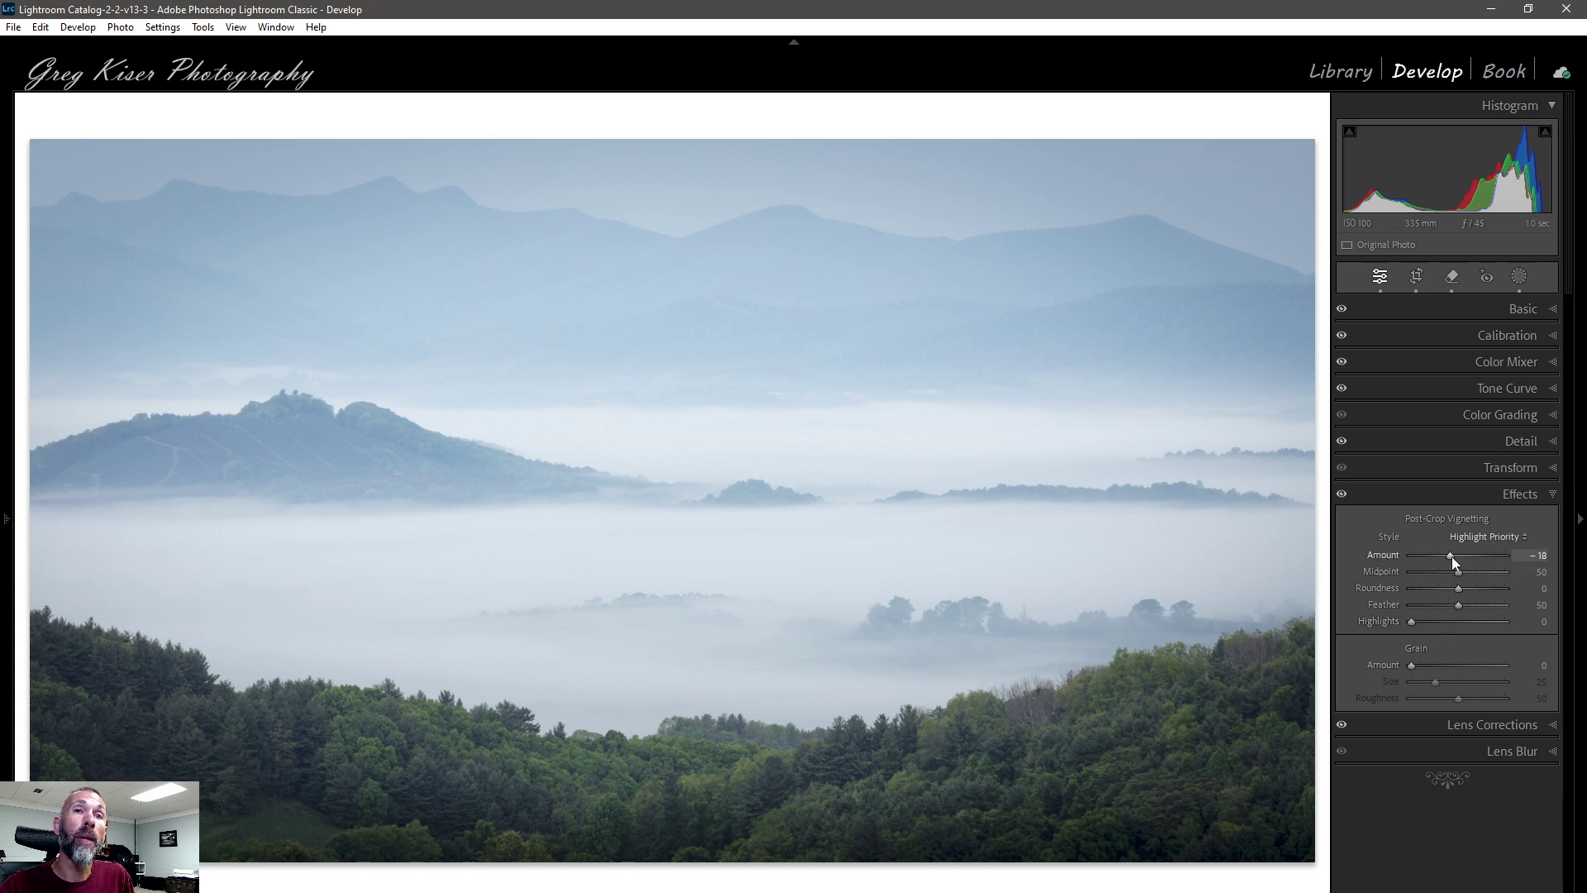
{"action": "left_click_drag", "start_coordinate": [1451, 557], "coordinate": [1448, 557]}
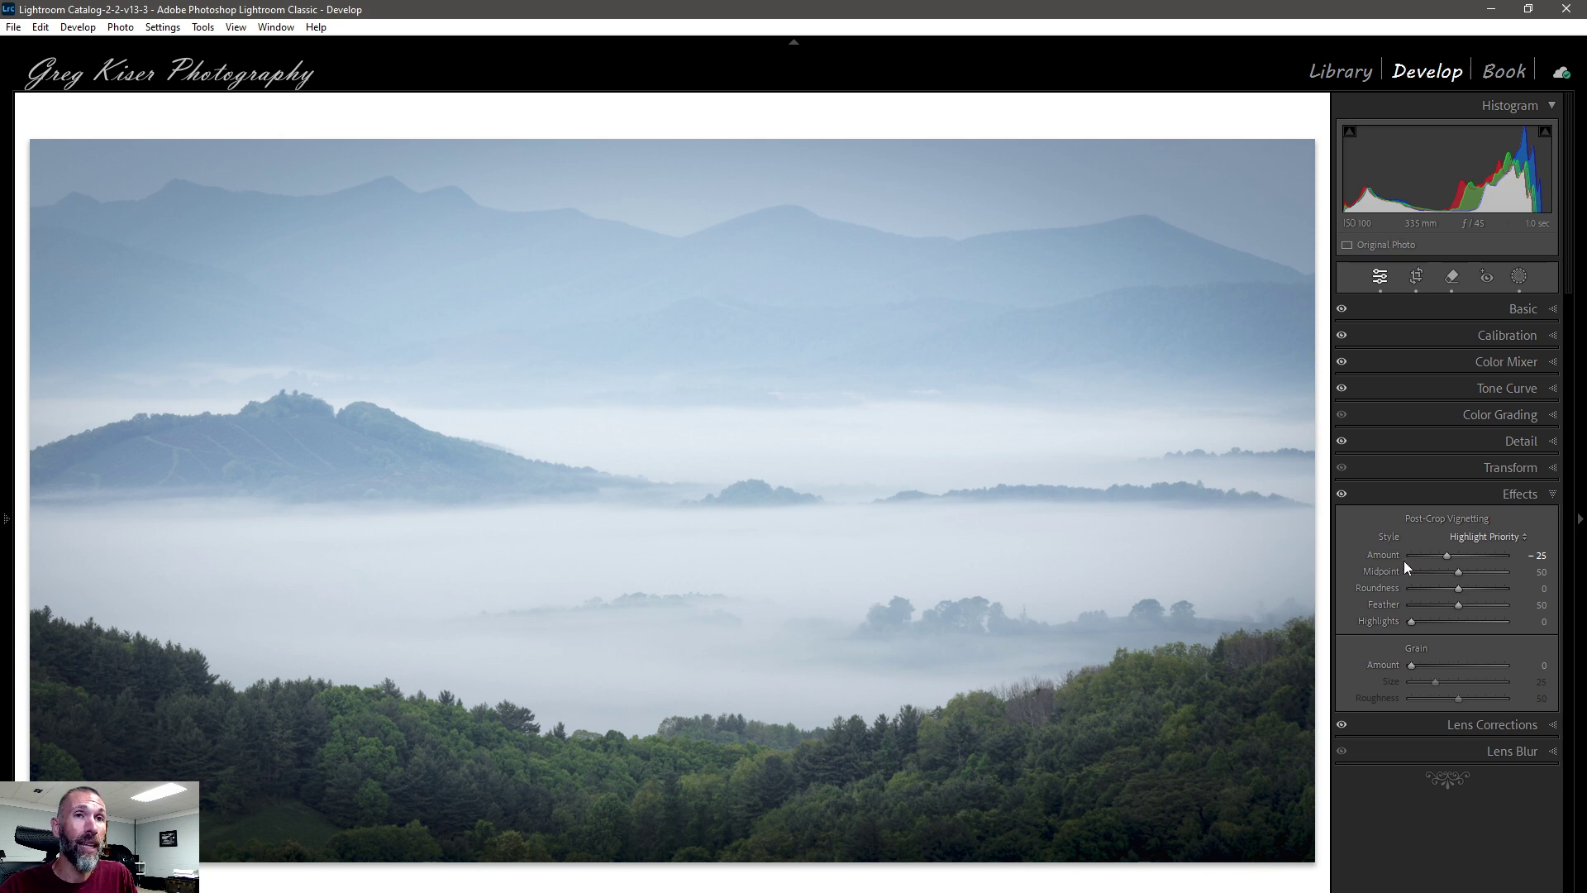
Try the Color Priority and Paint Overlay vignette styles on the photo, and restore the Highlight Priority style.
{"action": "left_click", "coordinate": [1496, 537]}
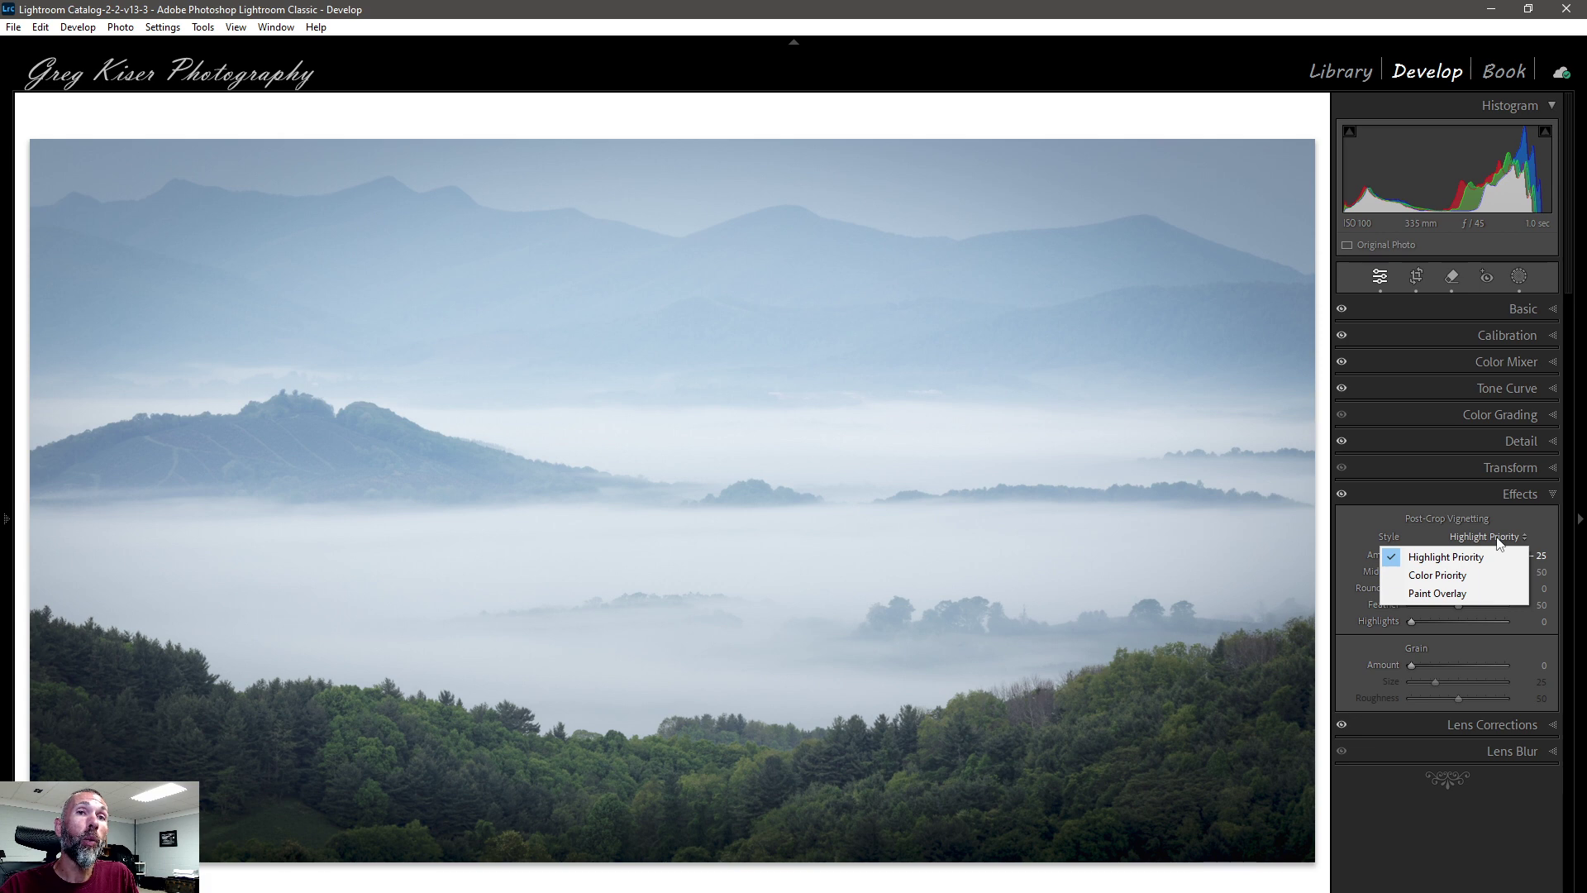
{"action": "left_click", "coordinate": [1452, 577]}
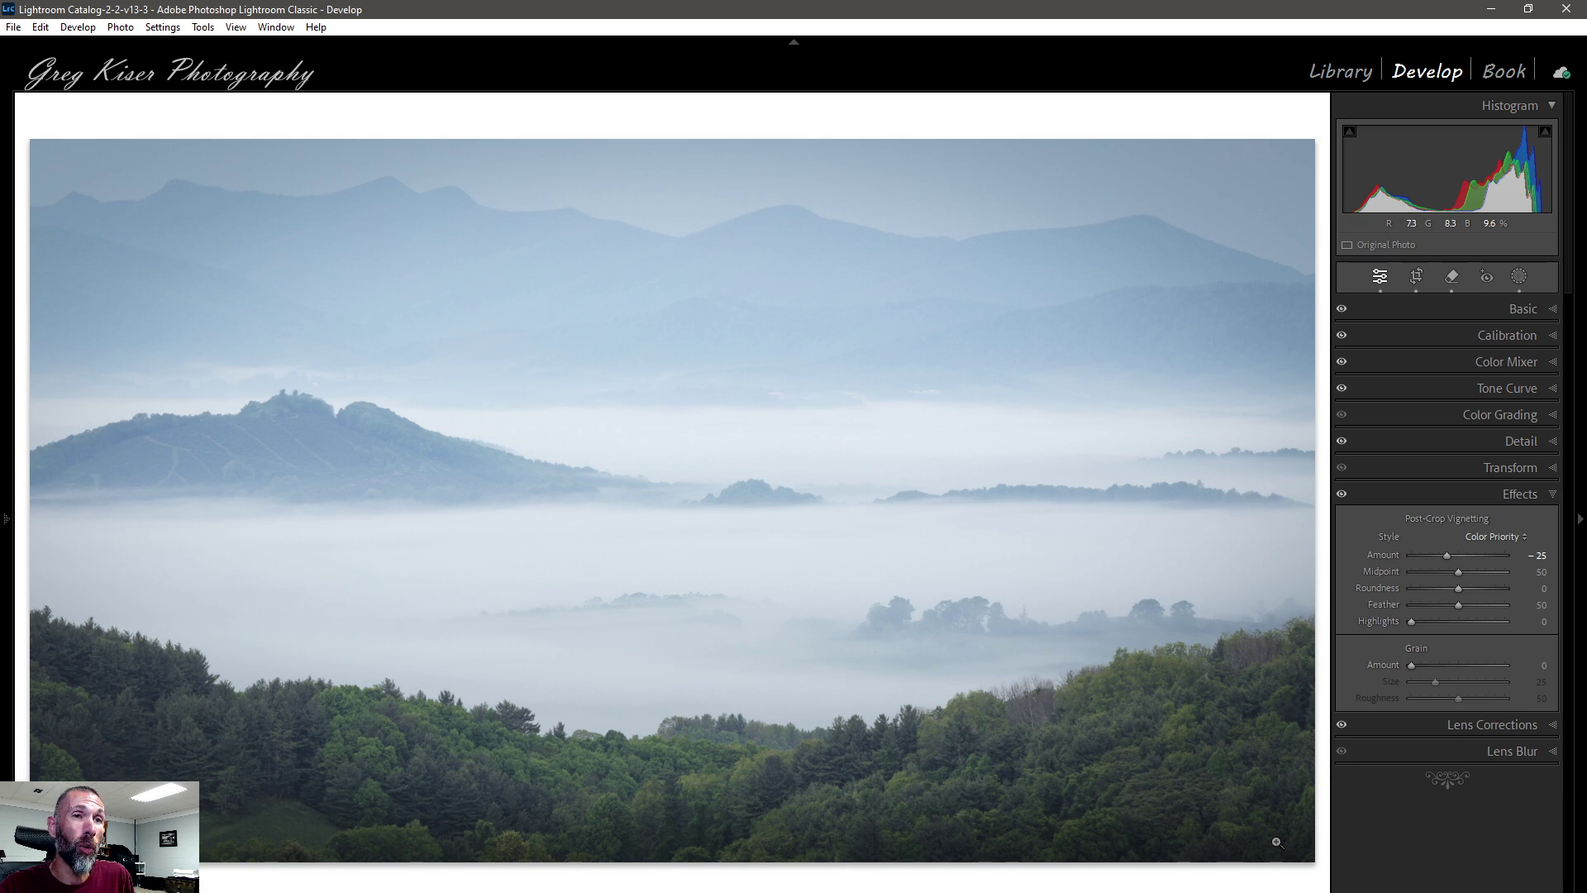
{"action": "left_click", "coordinate": [1504, 537]}
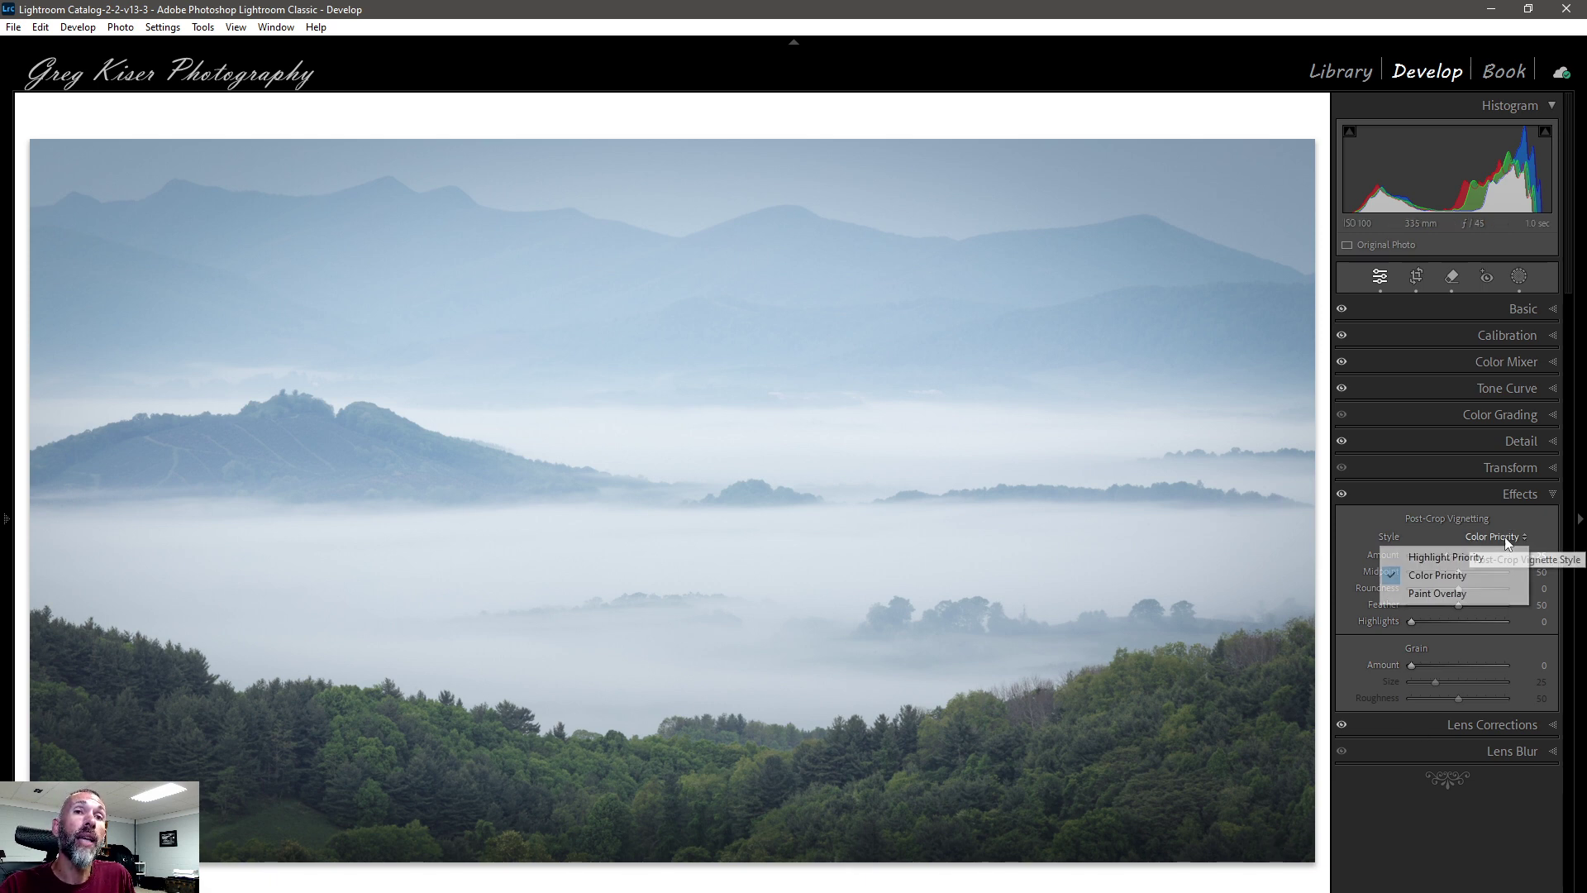
{"action": "left_click", "coordinate": [1445, 594]}
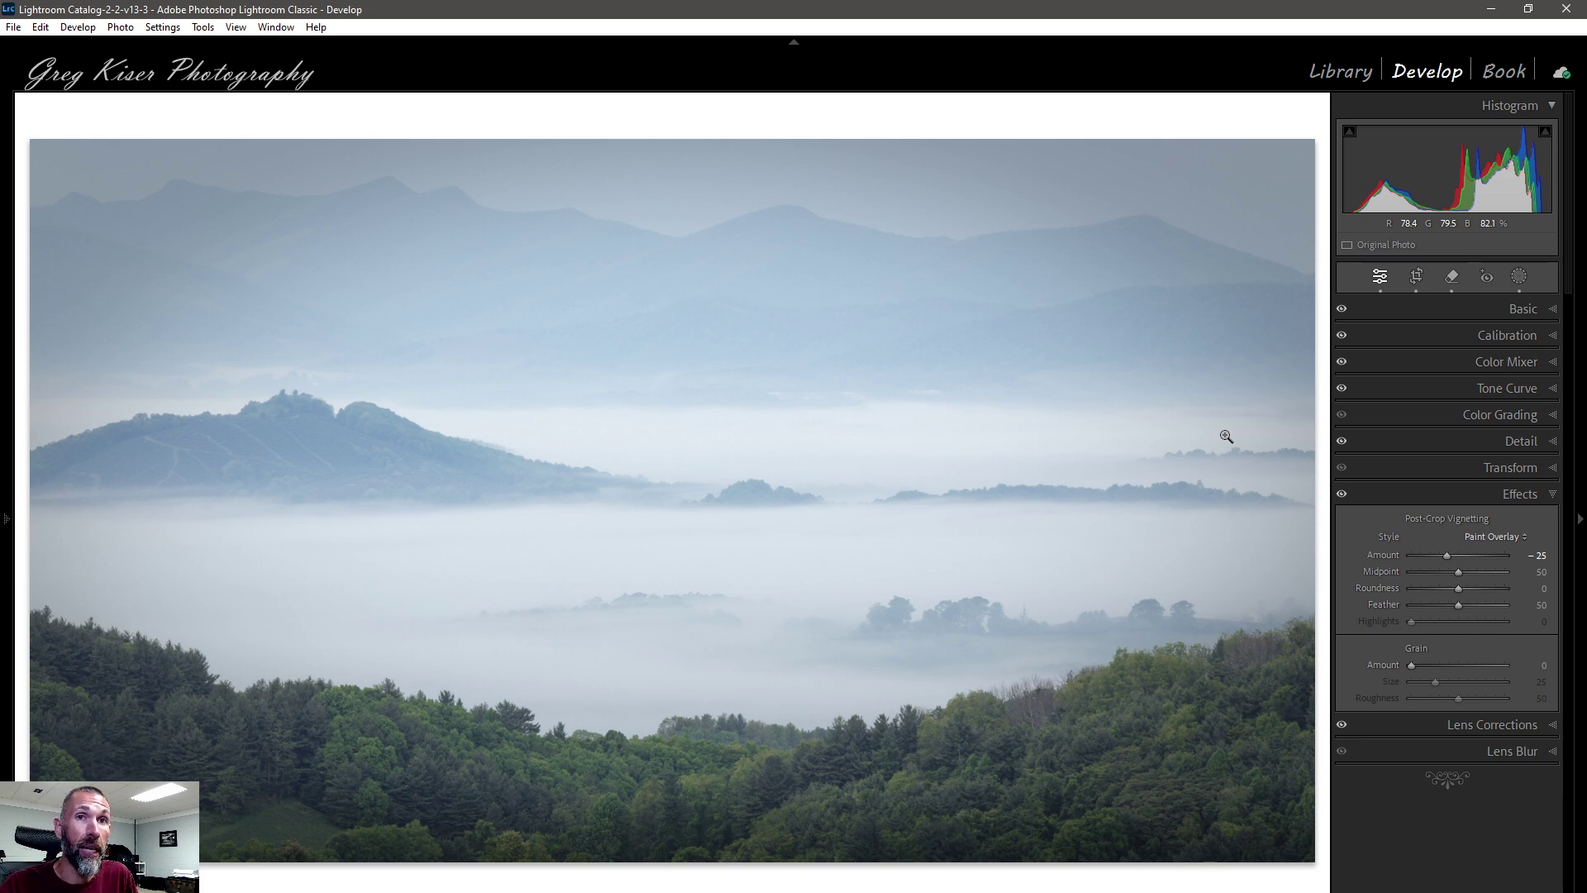
{"action": "left_click", "coordinate": [1500, 537]}
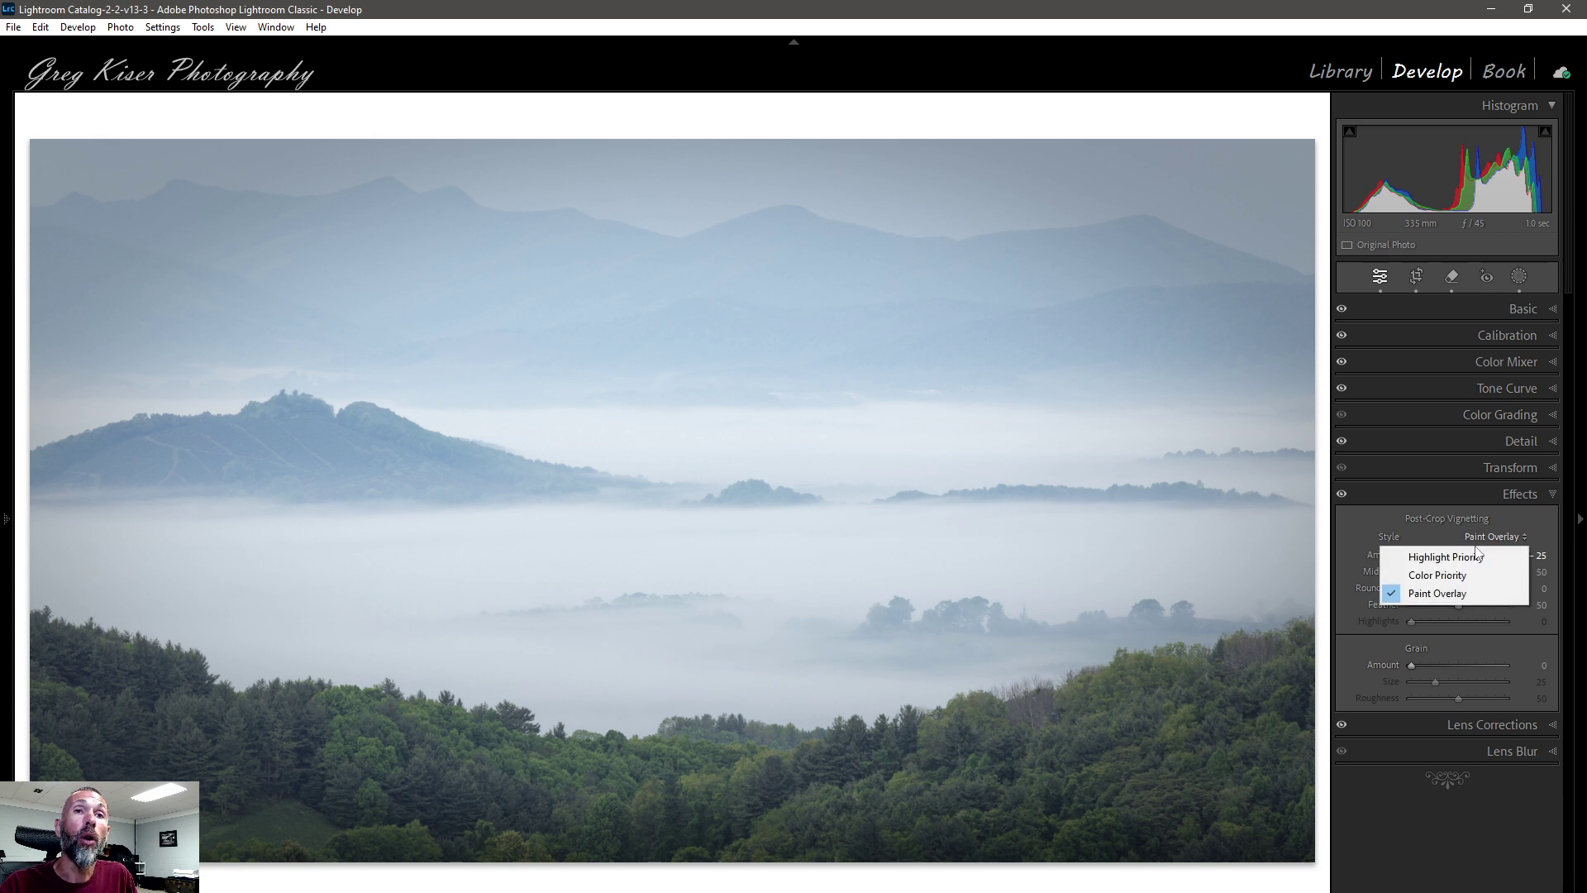
{"action": "left_click", "coordinate": [1441, 559]}
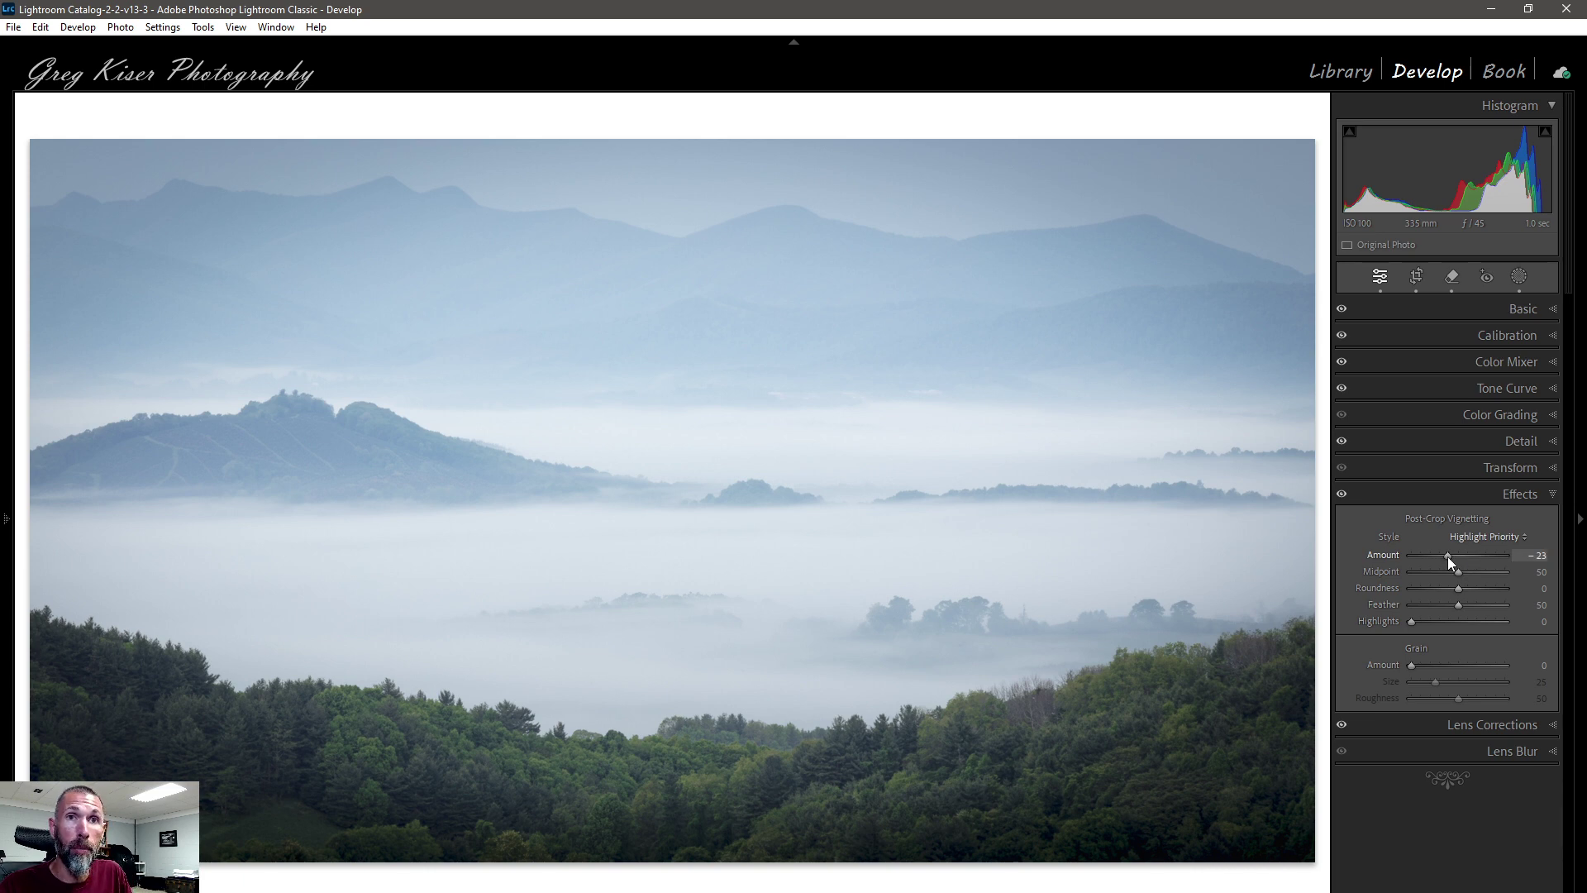
Strengthen the dark vignette to an amount of −49, and try a midpoint of about 68 before restoring it to 50.
{"action": "left_click_drag", "start_coordinate": [1448, 558], "coordinate": [1453, 558]}
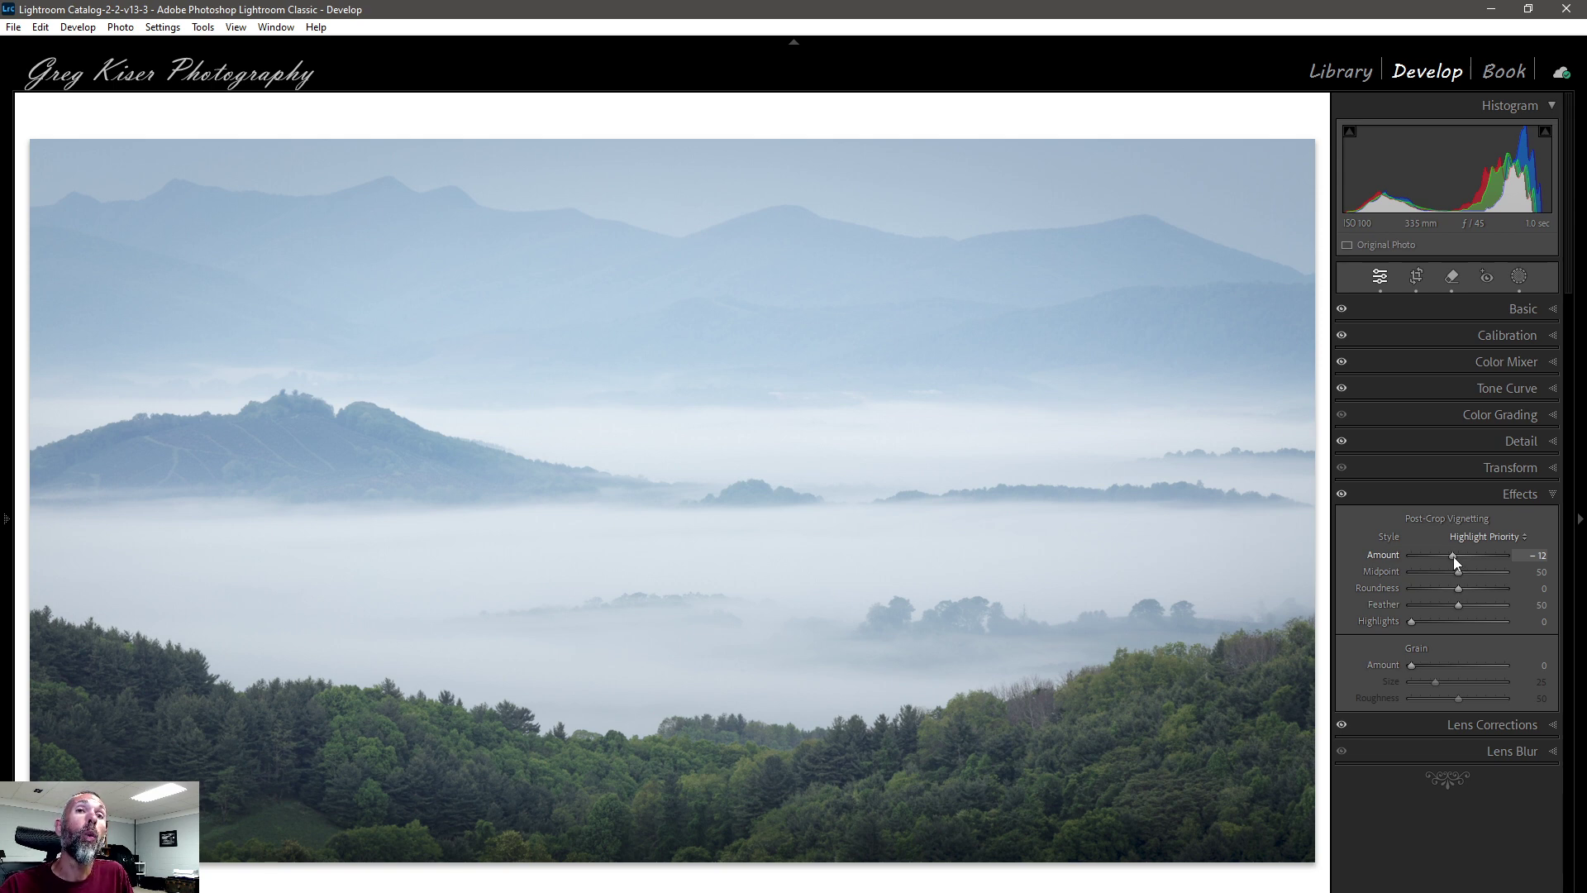
{"action": "left_click_drag", "start_coordinate": [1454, 557], "coordinate": [1436, 557]}
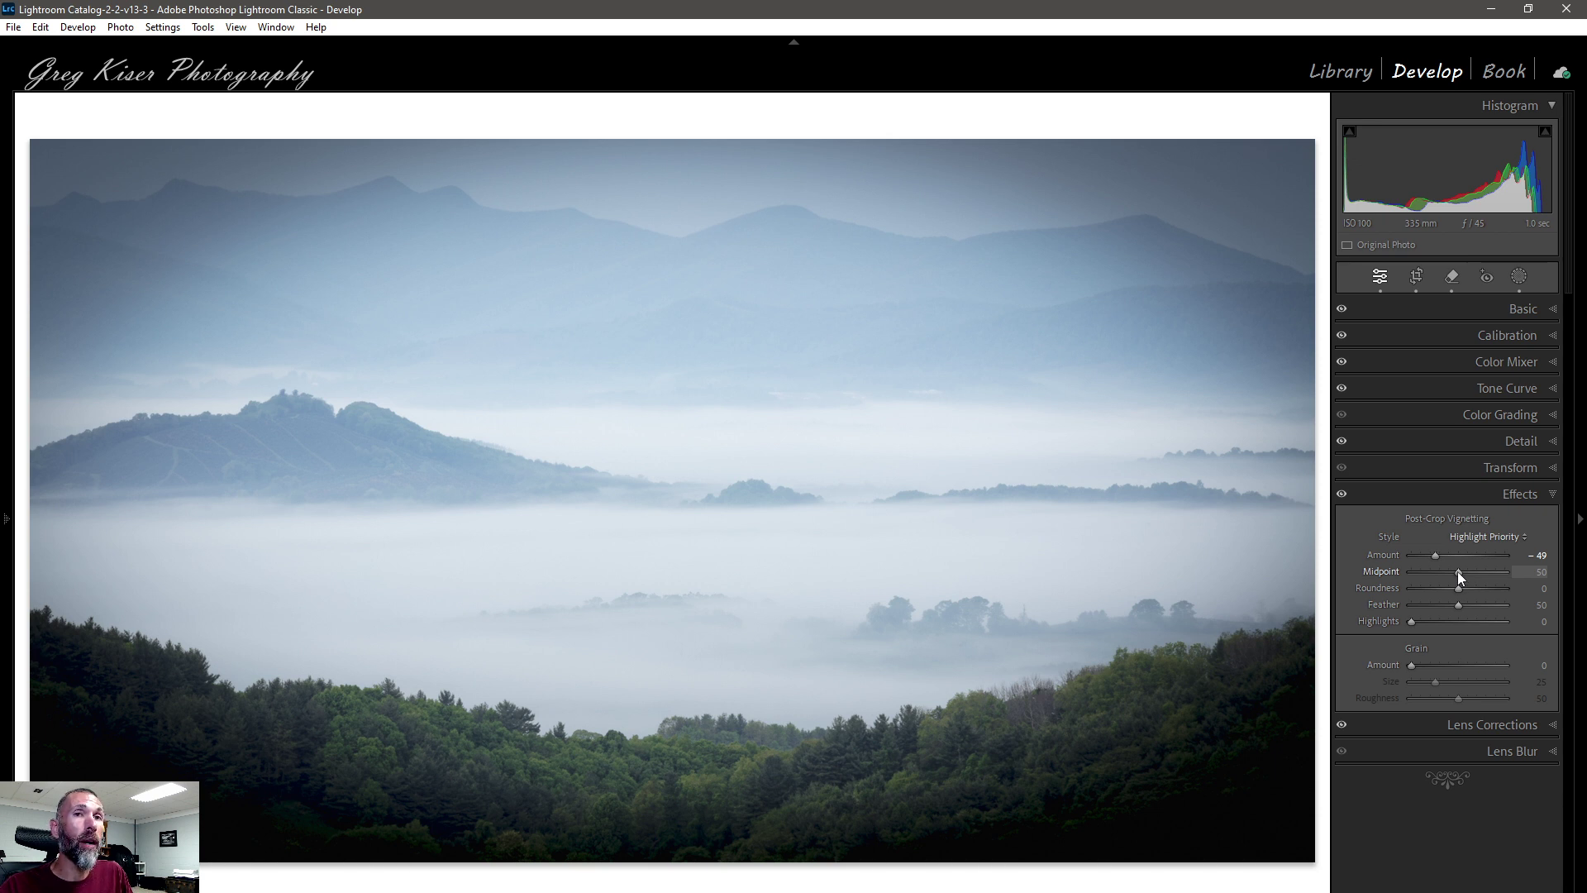
{"action": "left_click_drag", "start_coordinate": [1458, 572], "coordinate": [1475, 570]}
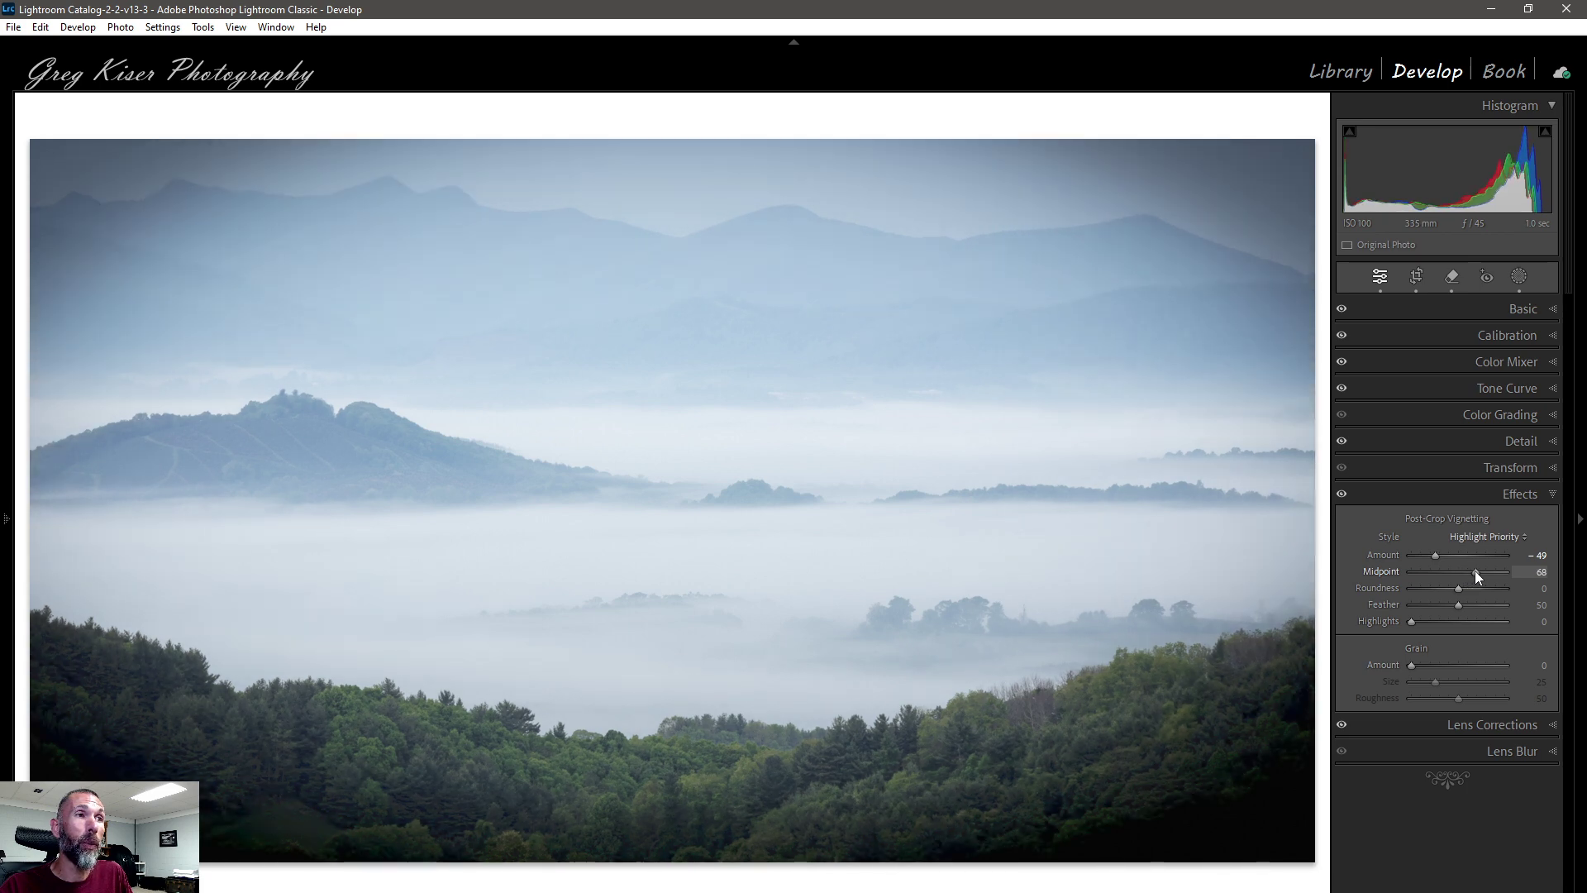
{"action": "mouse_move", "coordinate": [1478, 574]}
{"action": "left_mouse_down"}
{"action": "mouse_move", "coordinate": [1434, 570]}
{"action": "mouse_move", "coordinate": [1455, 578]}
{"action": "left_mouse_up"}
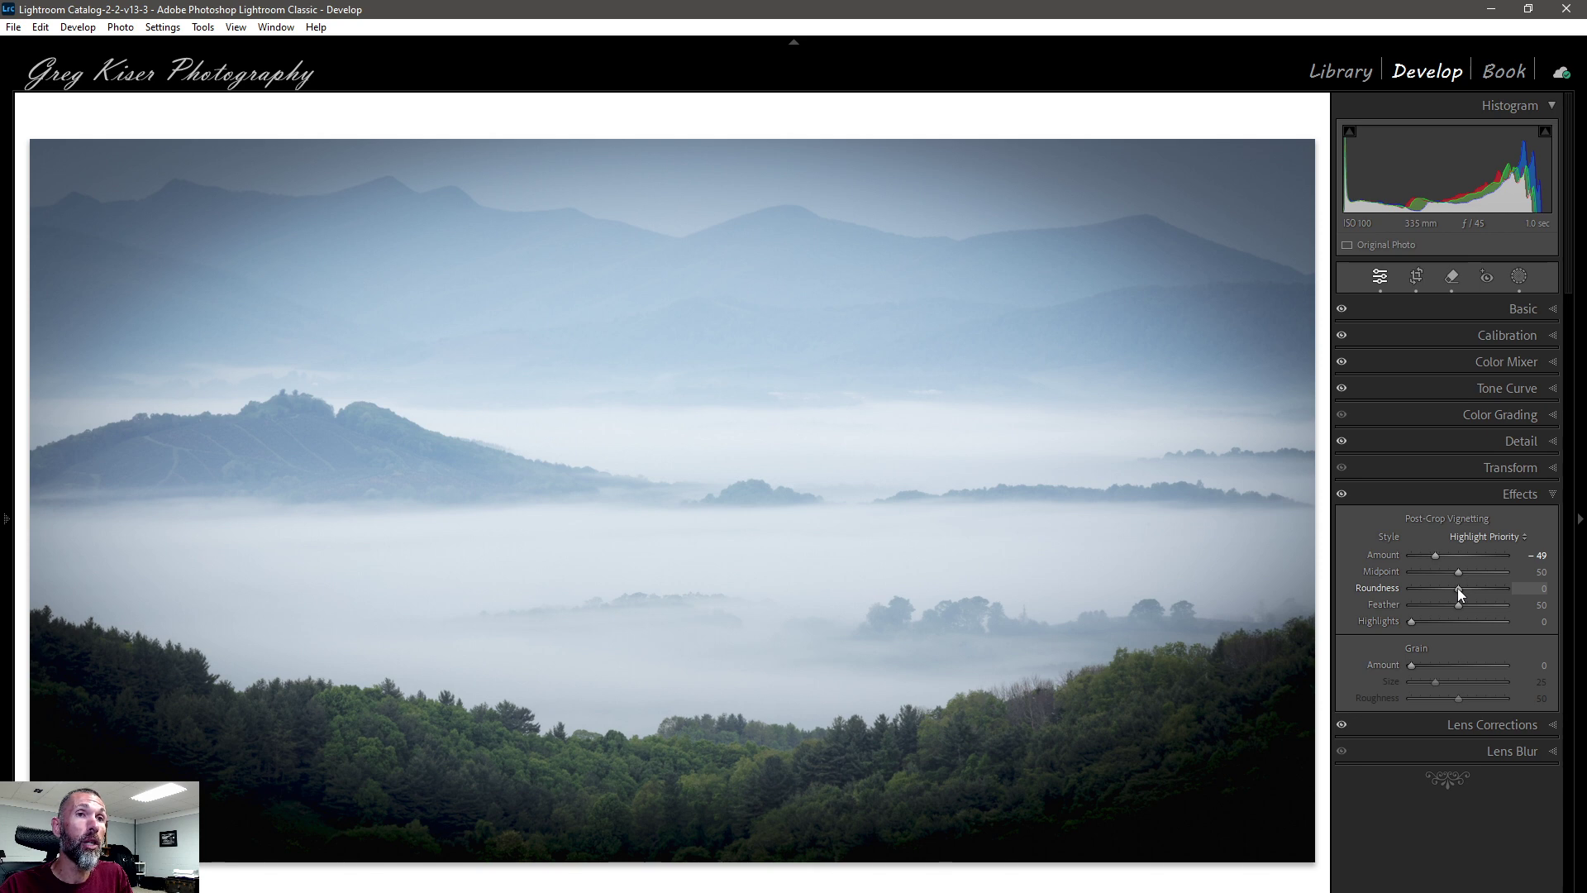
Try the vignette roundness near its maximum and at −100, and reset it to 0.
{"action": "left_click_drag", "start_coordinate": [1458, 588], "coordinate": [1515, 583]}
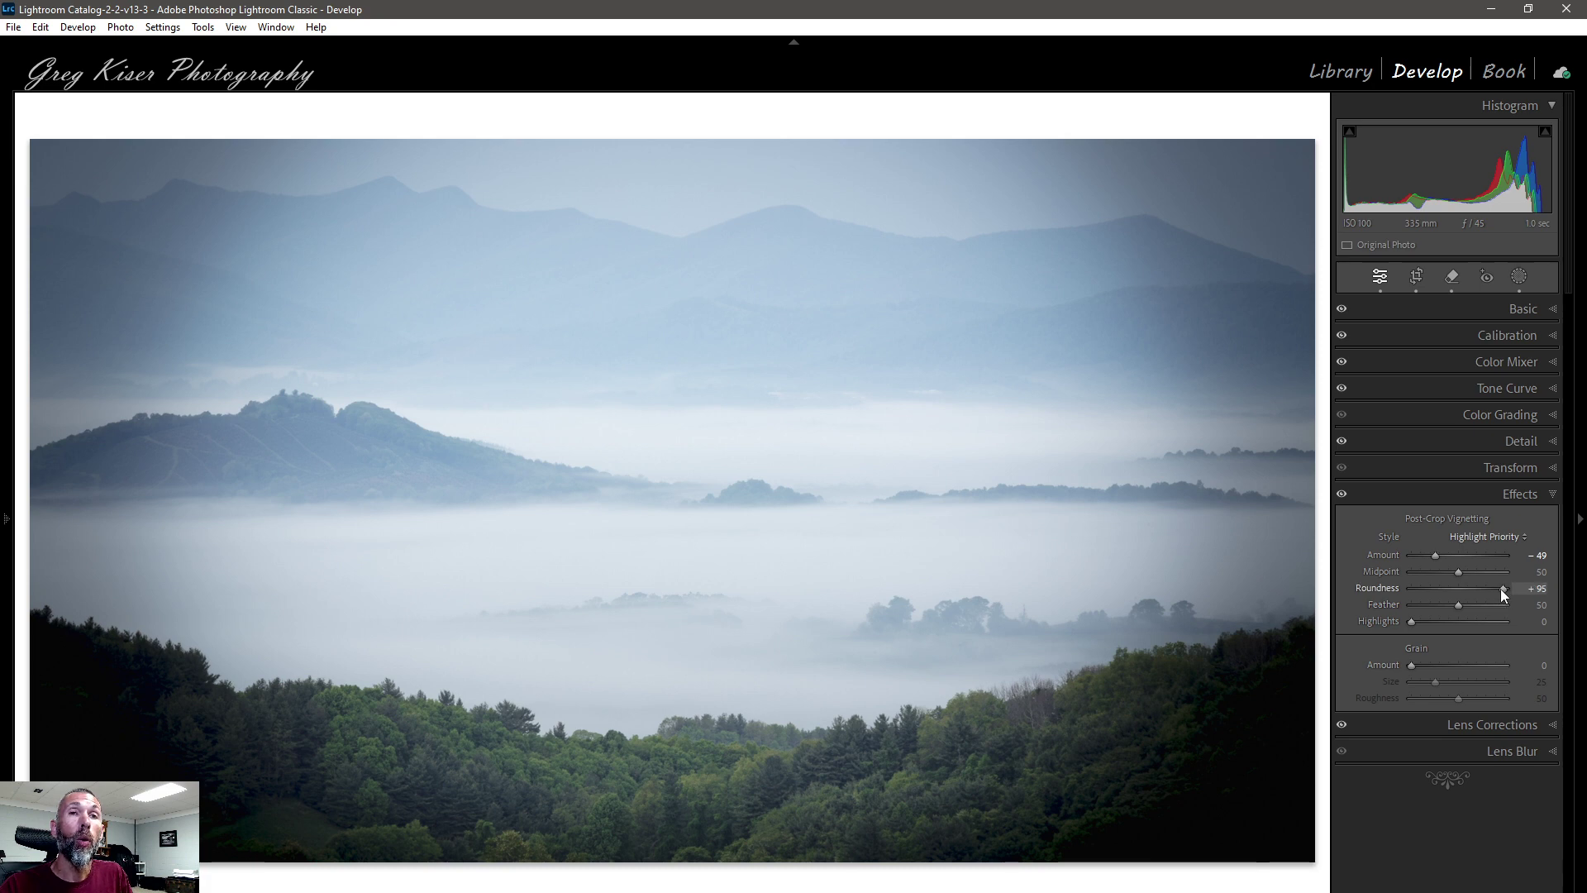
{"action": "left_click_drag", "start_coordinate": [1501, 588], "coordinate": [1416, 587]}
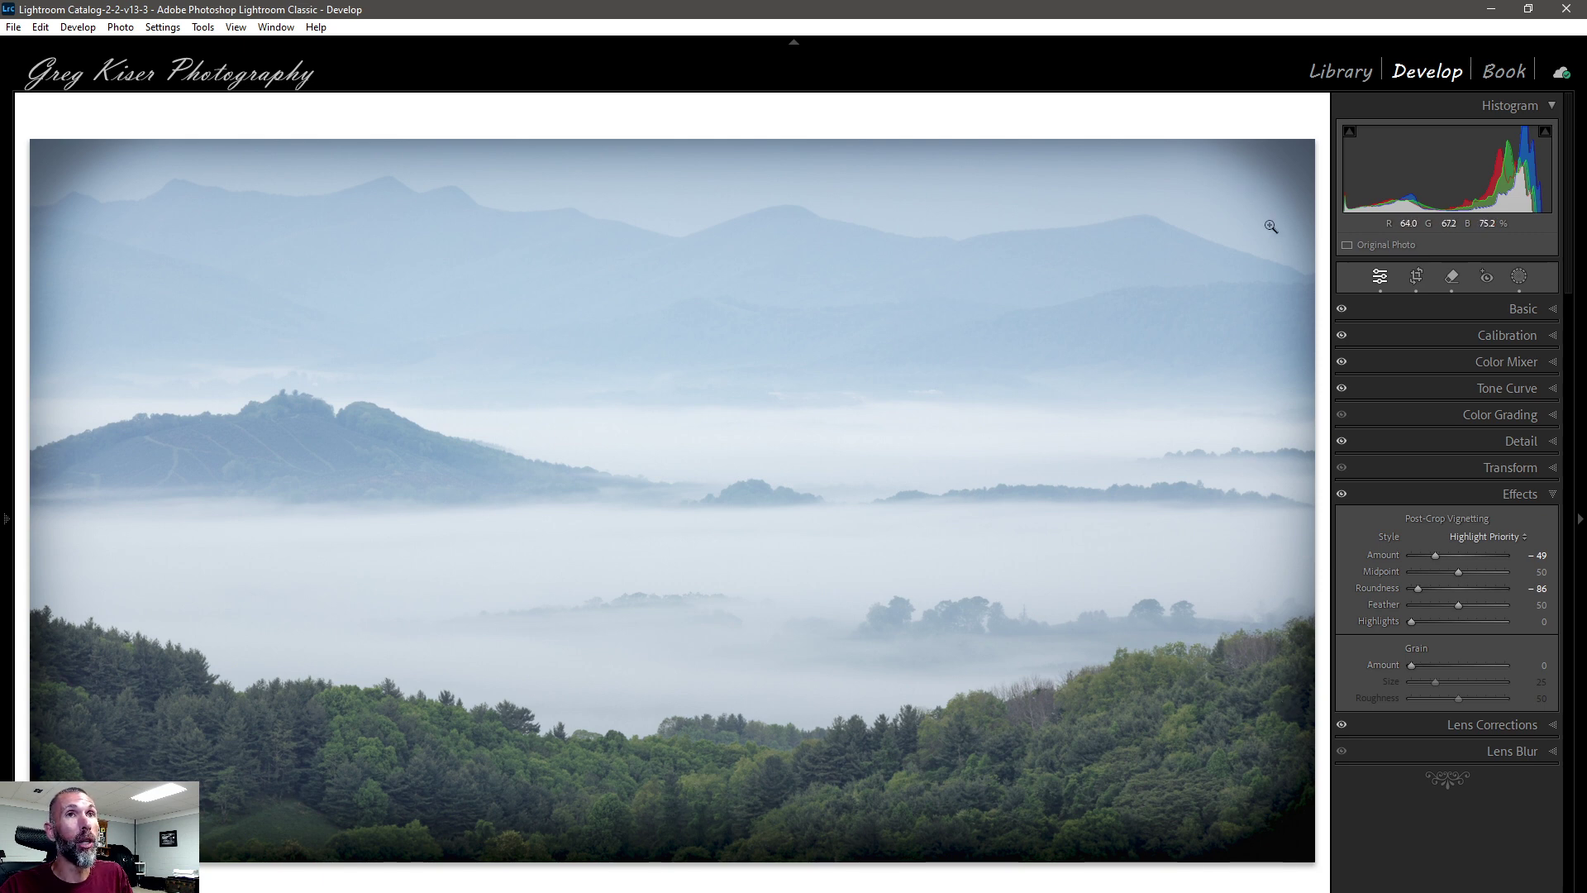
{"action": "mouse_move", "coordinate": [9, 481]}
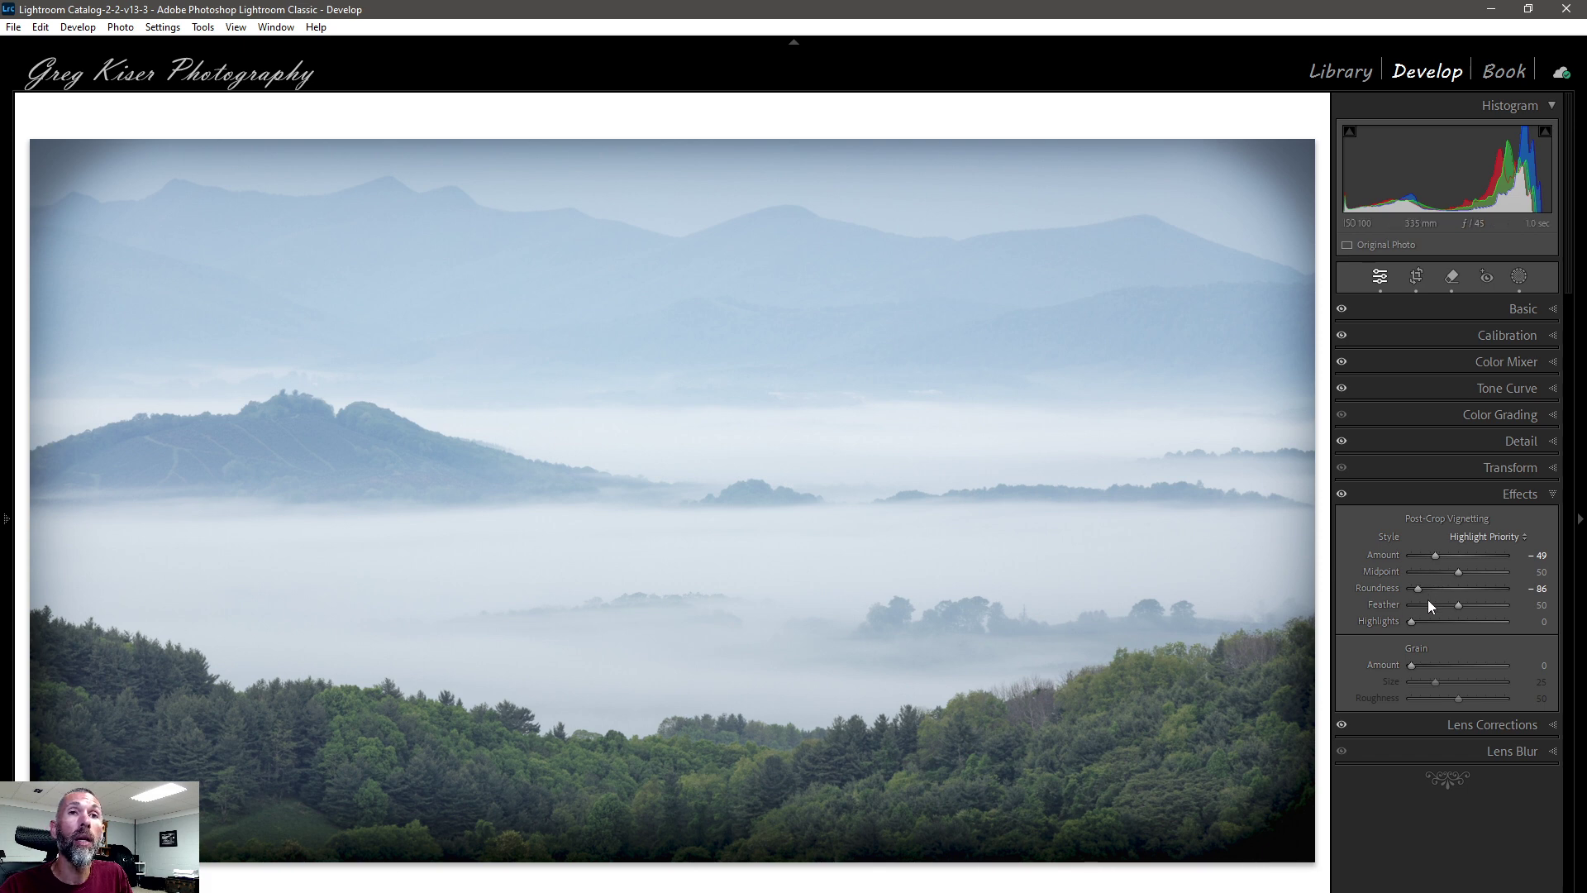
{"action": "left_click_drag", "start_coordinate": [1417, 588], "coordinate": [1407, 588]}
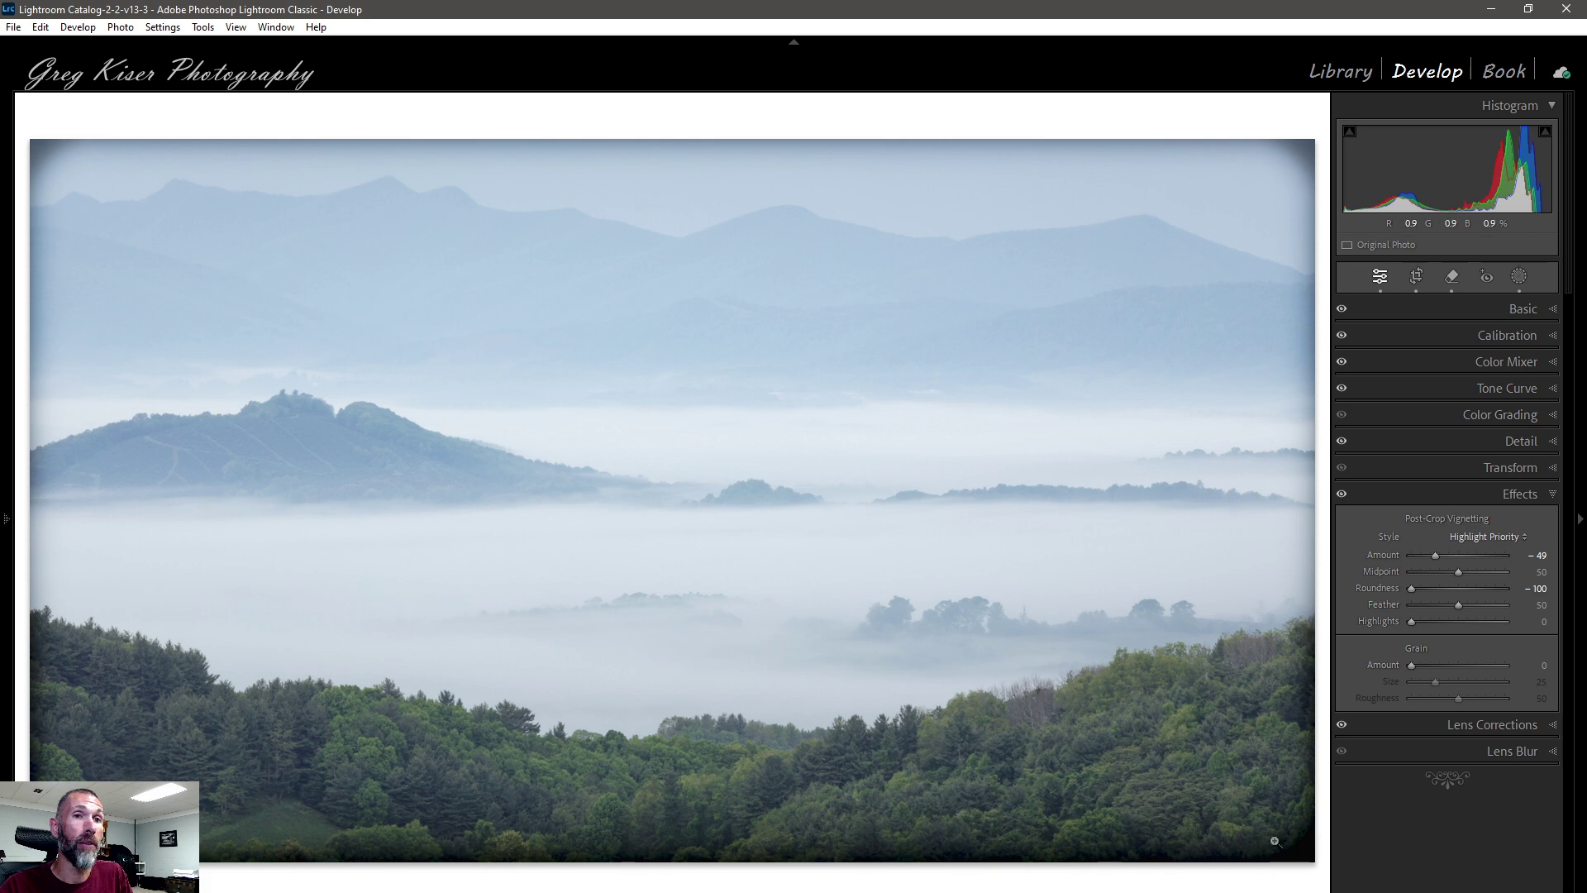
{"action": "double_click", "coordinate": [1410, 587]}
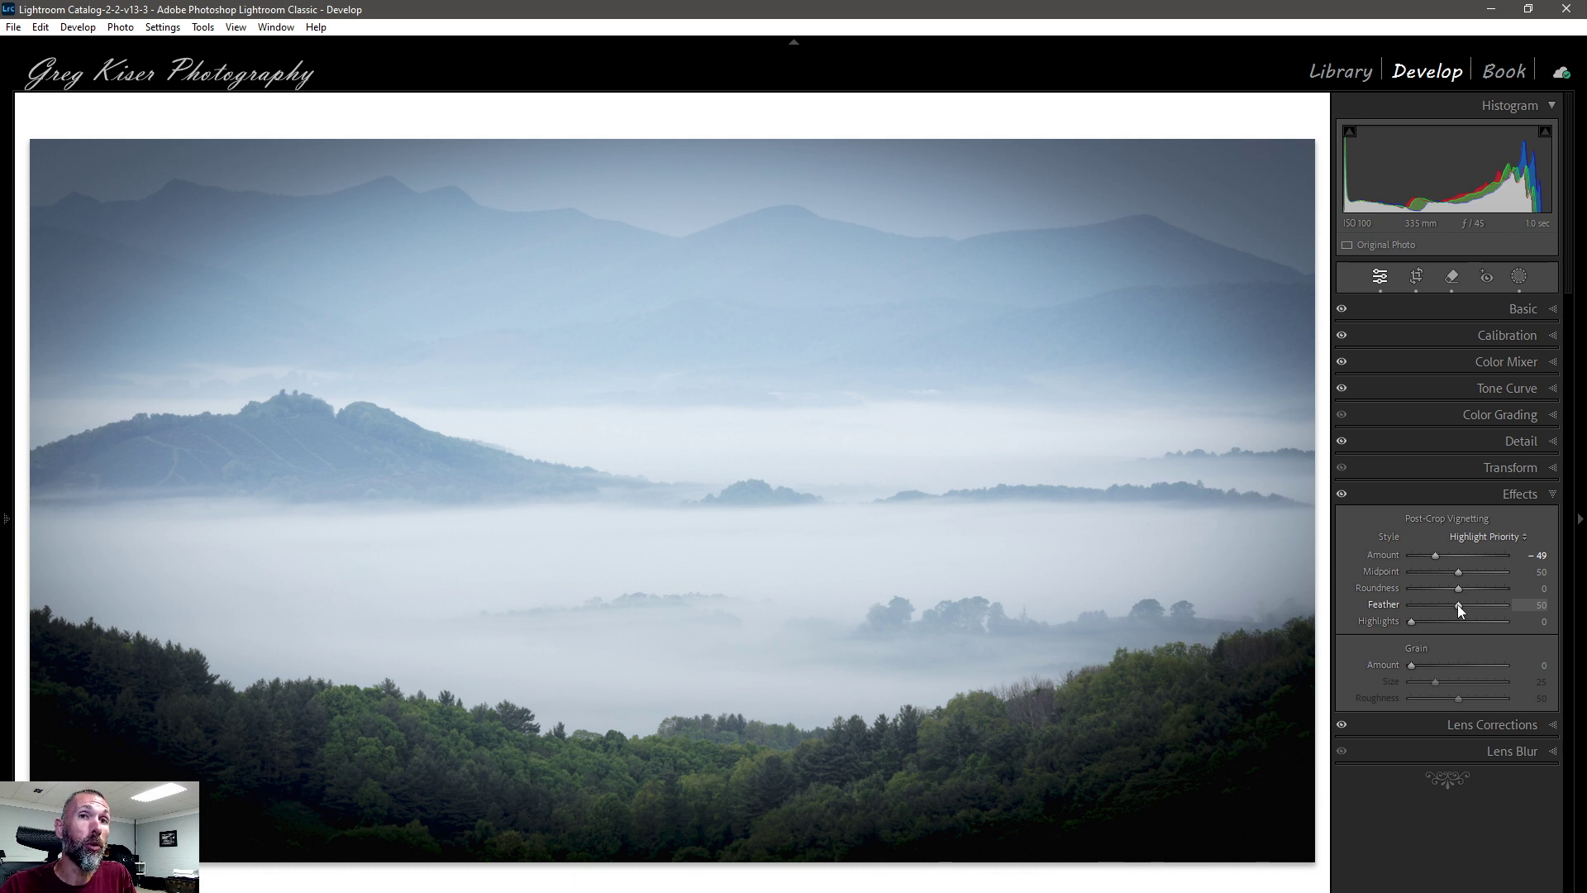
Try a hard-edged vignette with the feather at 0, and soften the transition with a feather of 75.
{"action": "left_click_drag", "start_coordinate": [1457, 605], "coordinate": [1406, 605]}
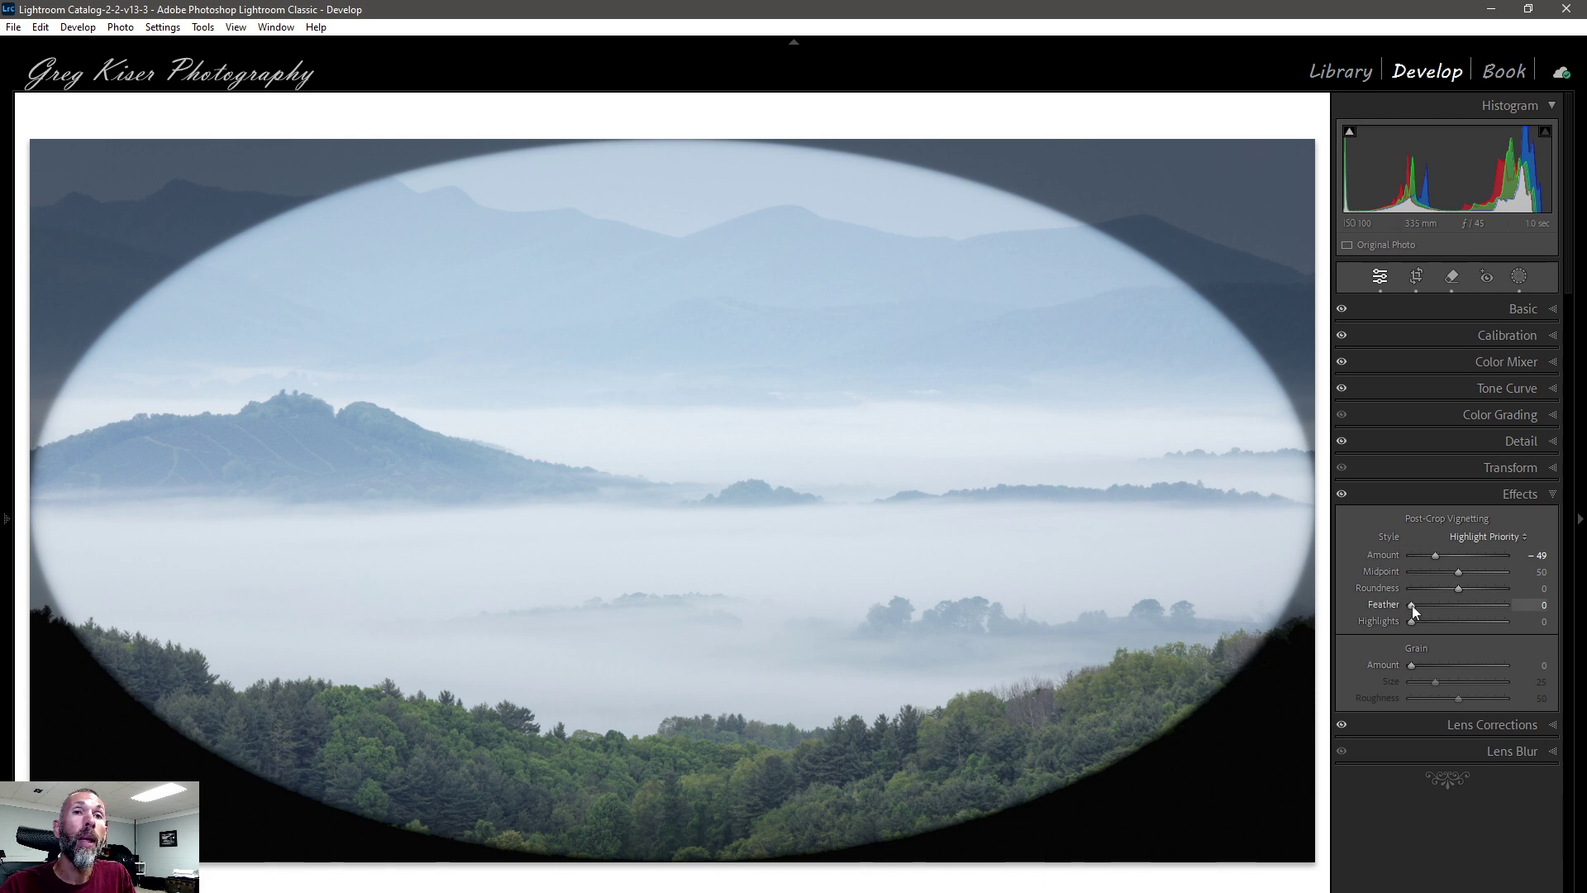
{"action": "left_click_drag", "start_coordinate": [1412, 605], "coordinate": [1475, 610]}
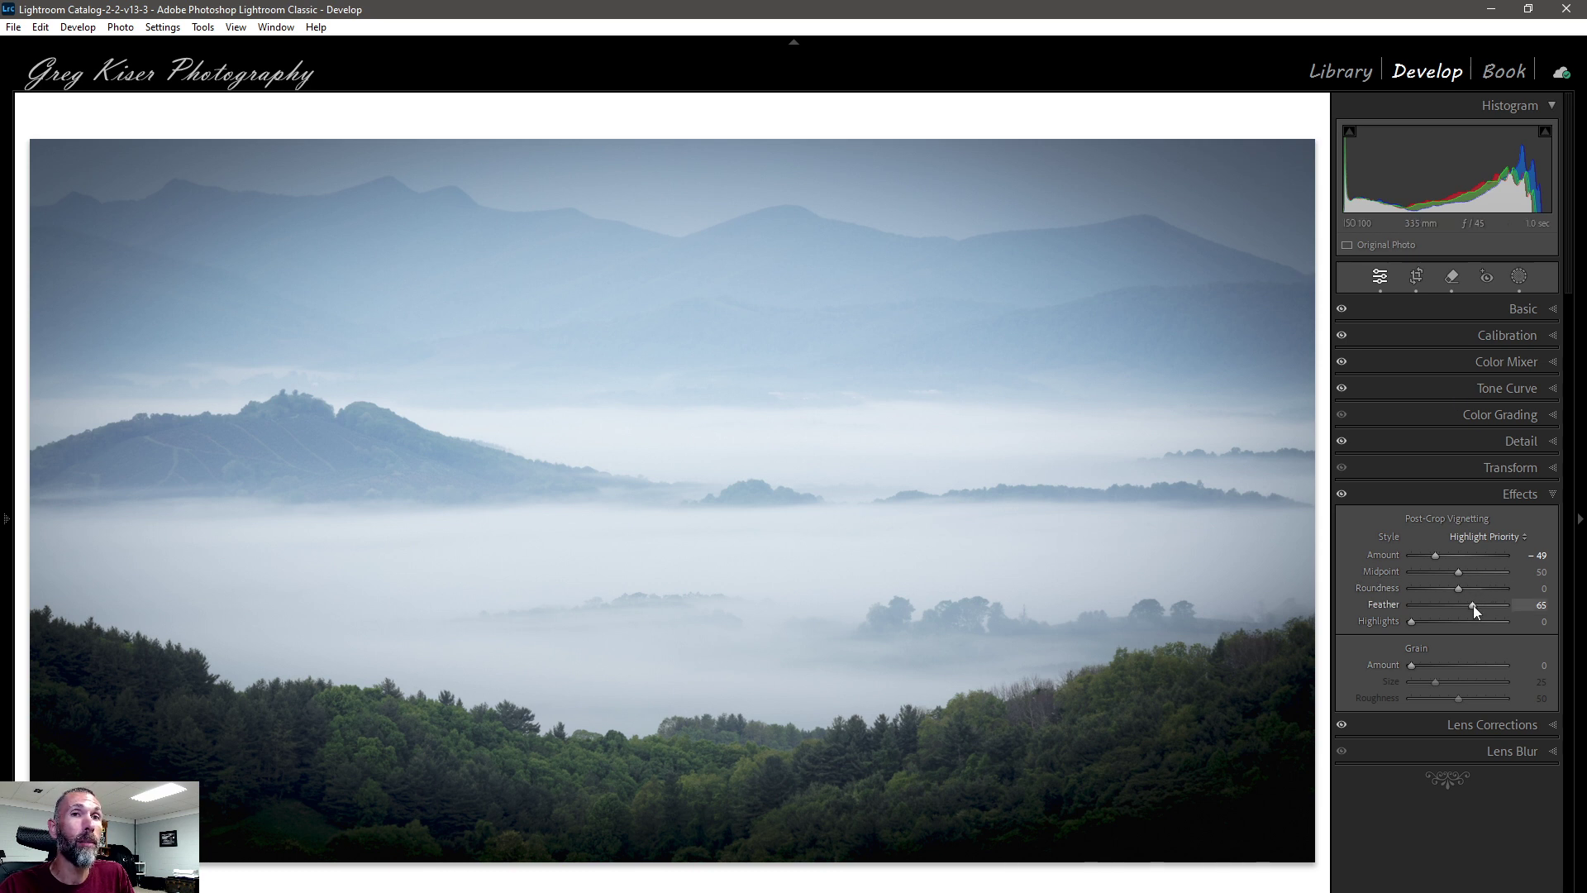
{"action": "left_click_drag", "start_coordinate": [1472, 607], "coordinate": [1482, 607]}
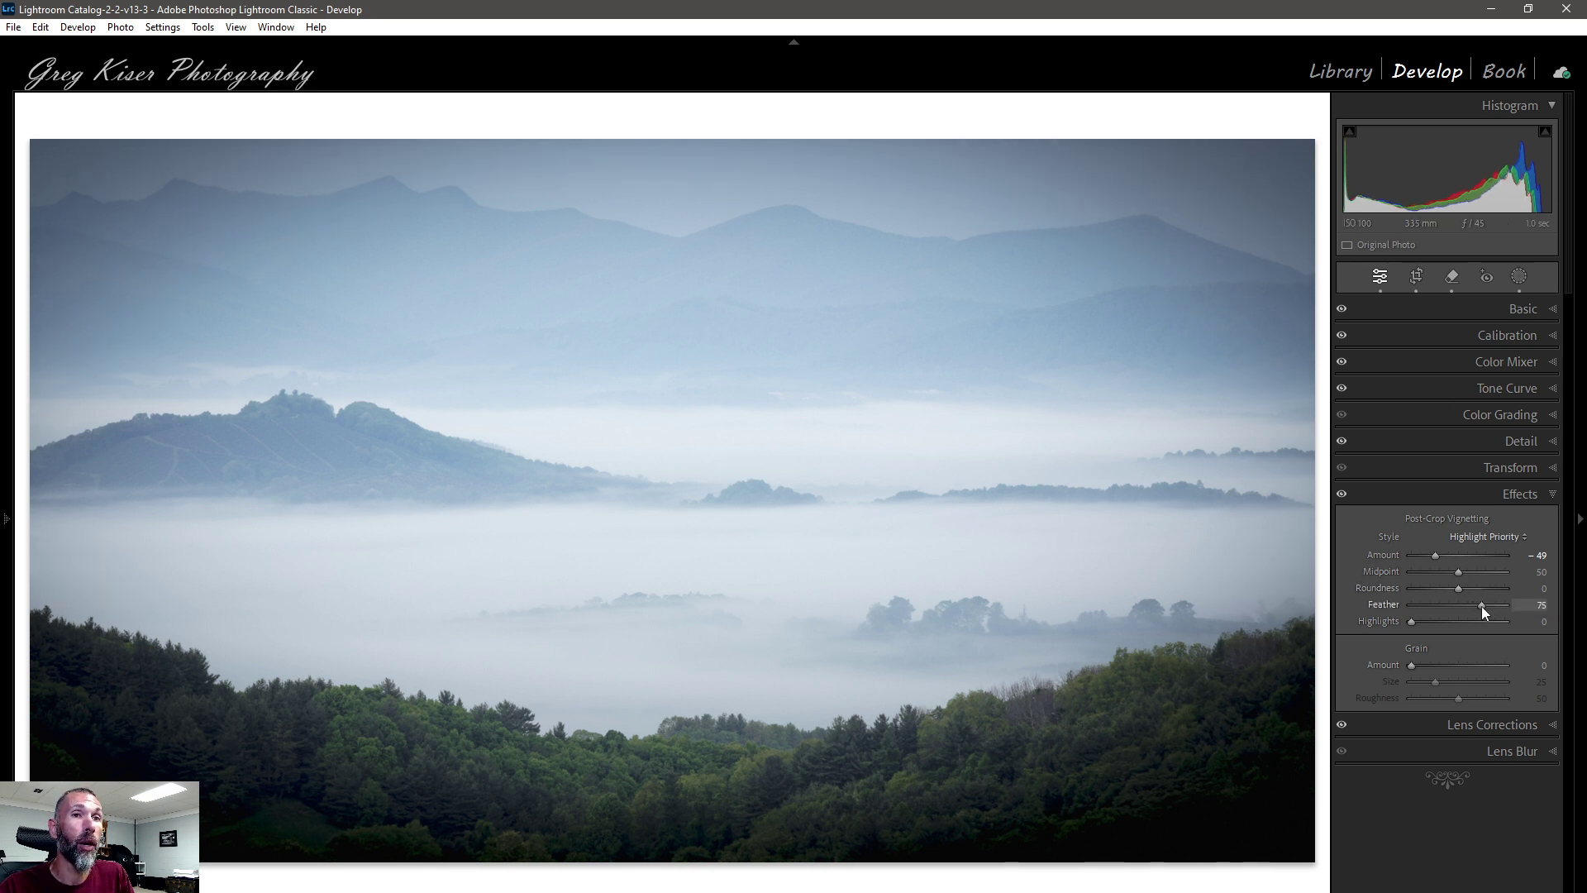
Compare the photo with and without its Effects adjustments, and reset the vignette feather to 50.
{"action": "left_click", "coordinate": [1342, 495]}
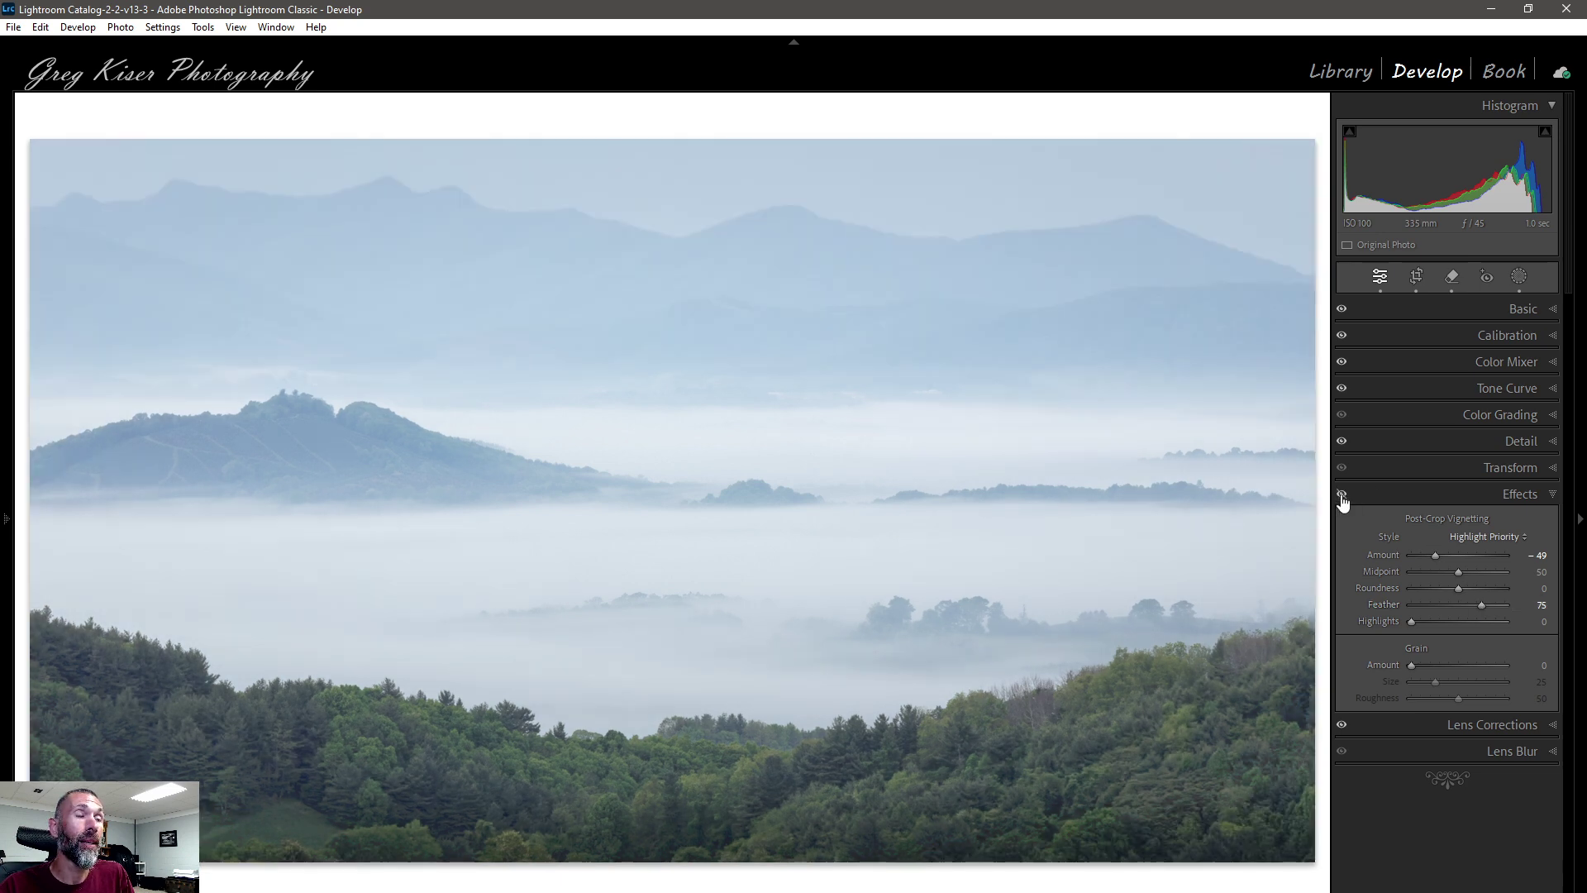
{"action": "left_click", "coordinate": [1341, 495]}
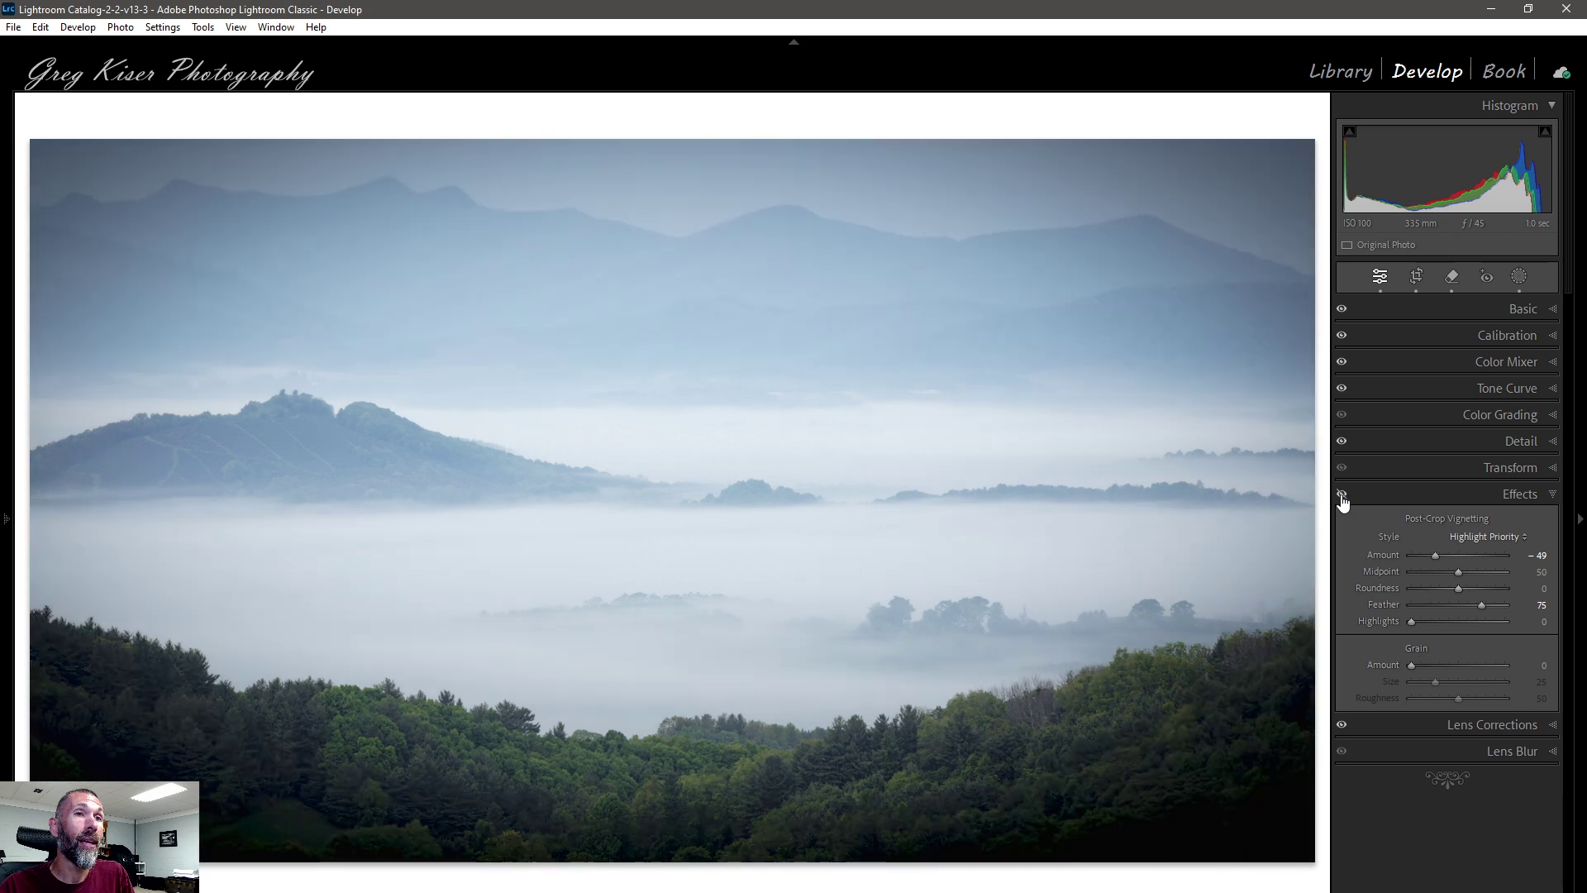
{"action": "left_click", "coordinate": [1341, 495]}
{"action": "left_click", "coordinate": [1341, 496]}
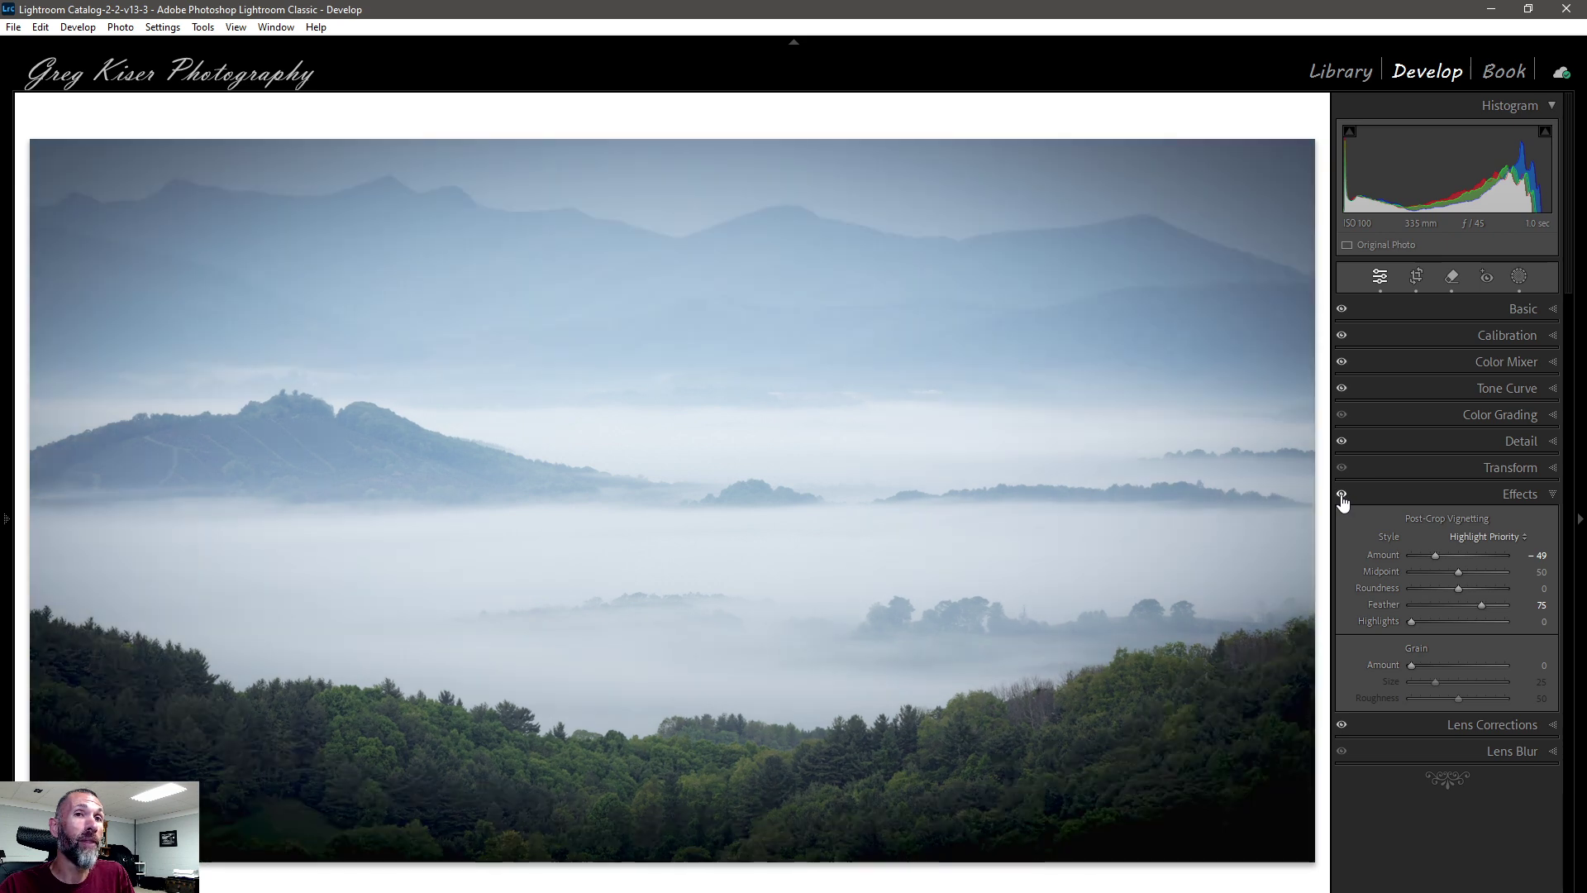
{"action": "double_click", "coordinate": [1482, 605]}
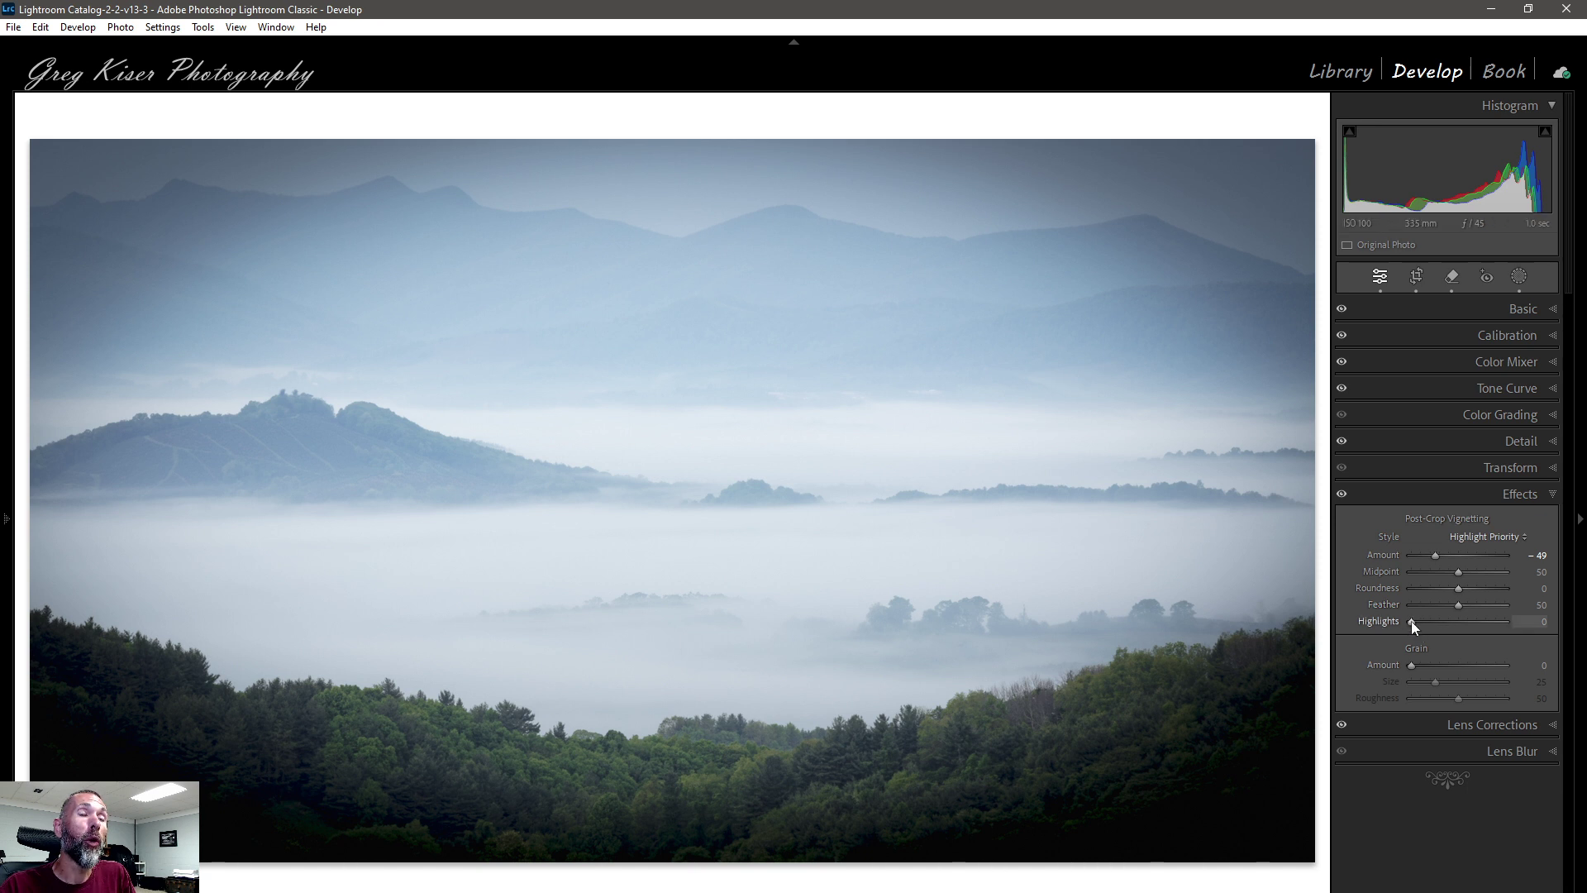
Try vignette Highlights at 36 with Highlight Priority, and at 75 with the Color Priority style.
{"action": "left_click_drag", "start_coordinate": [1425, 620], "coordinate": [1441, 618]}
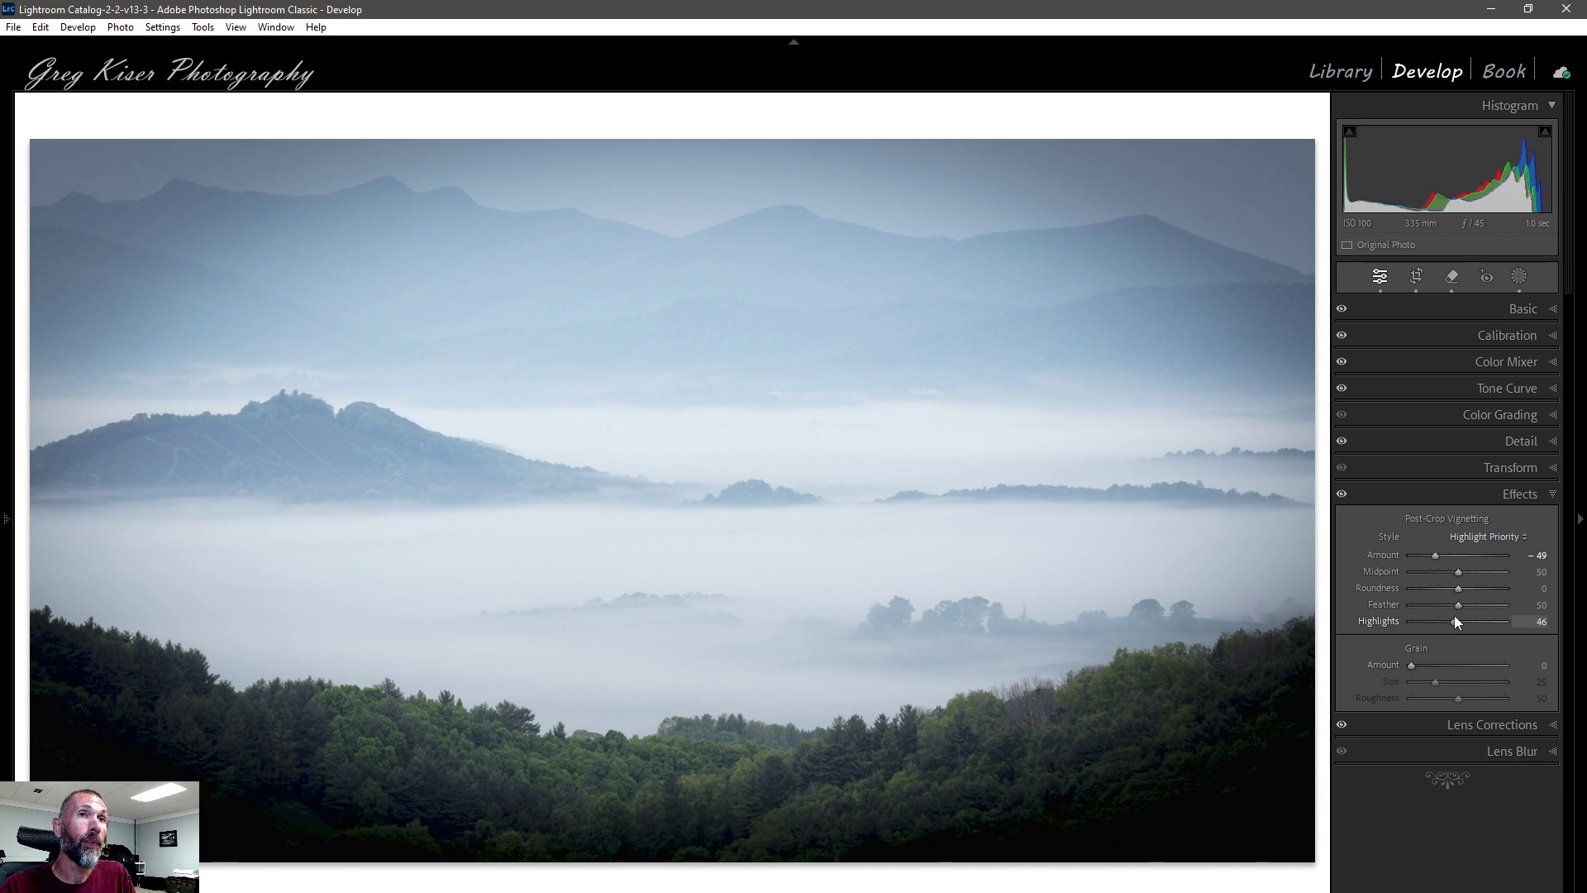
{"action": "left_click_drag", "start_coordinate": [1453, 621], "coordinate": [1447, 622]}
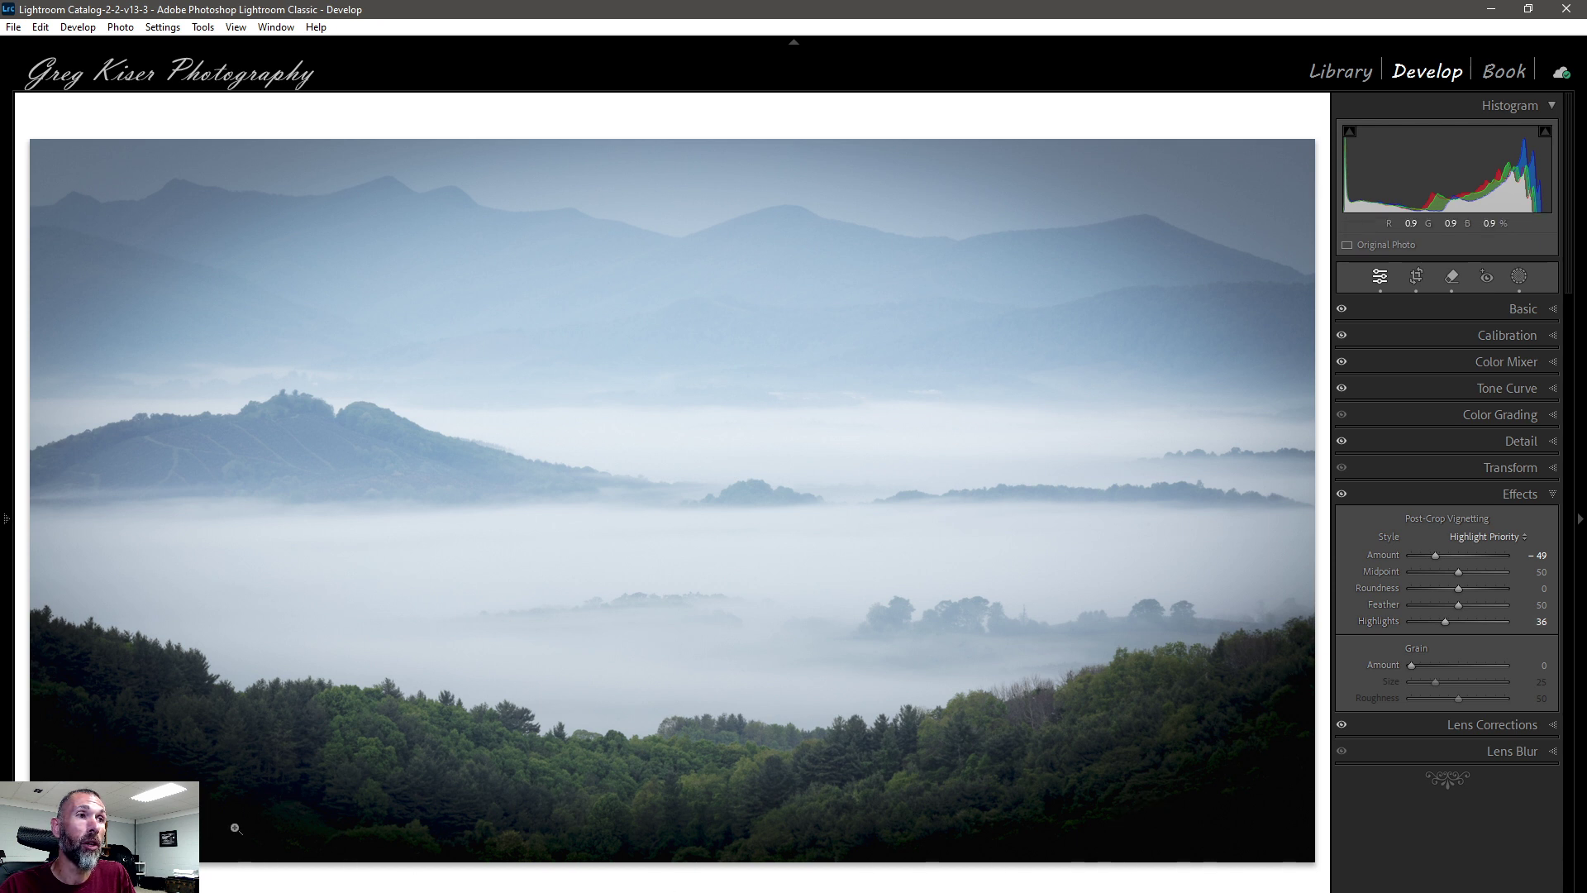
{"action": "left_click", "coordinate": [1503, 537]}
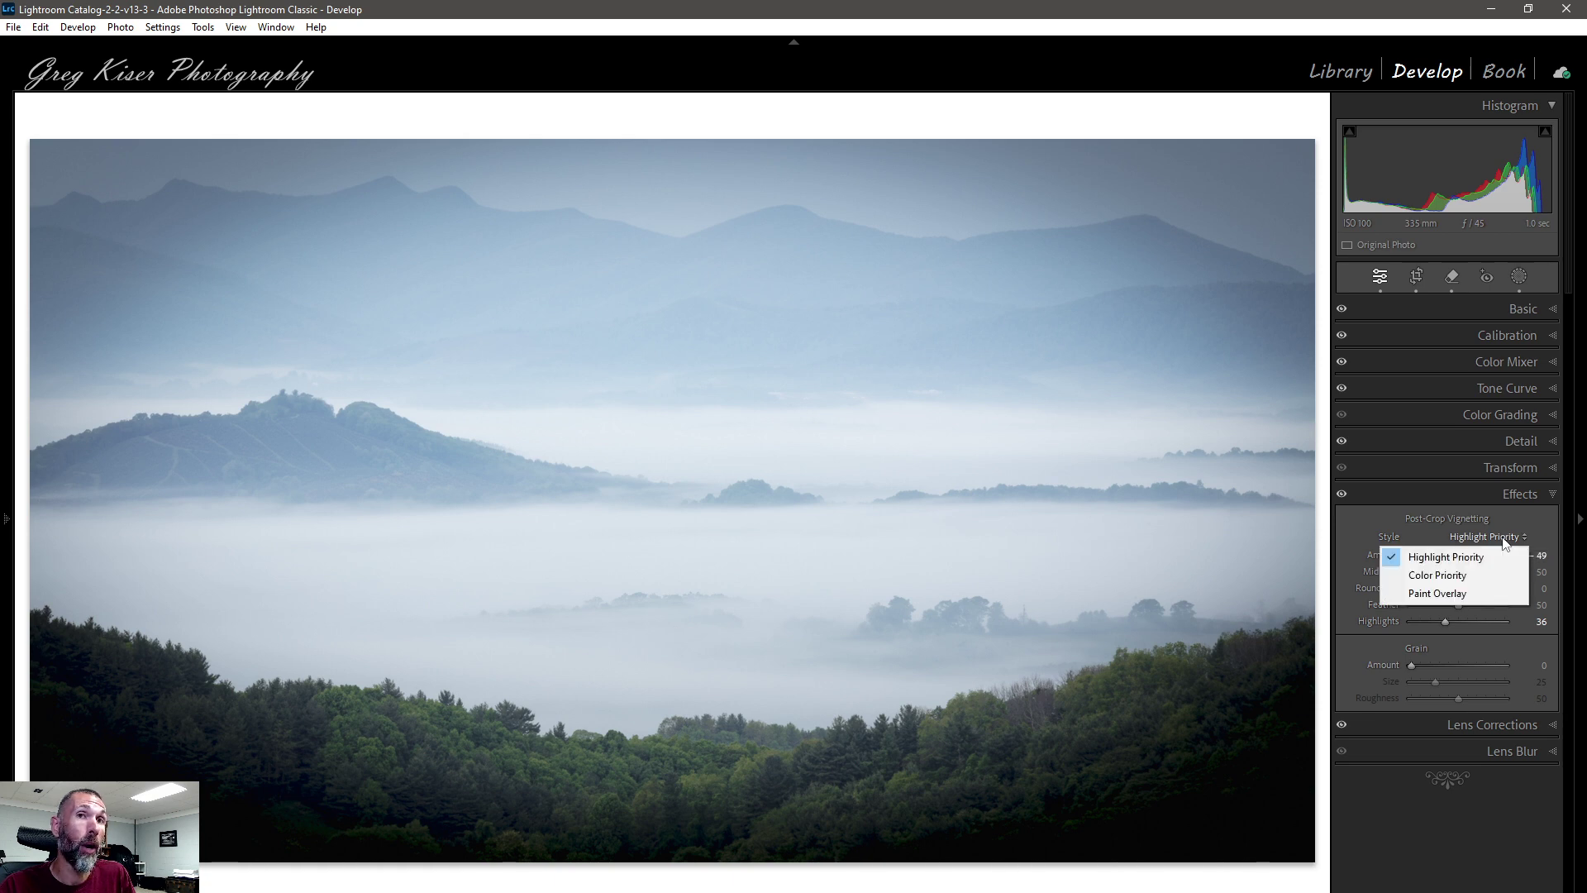
{"action": "left_click", "coordinate": [1466, 573]}
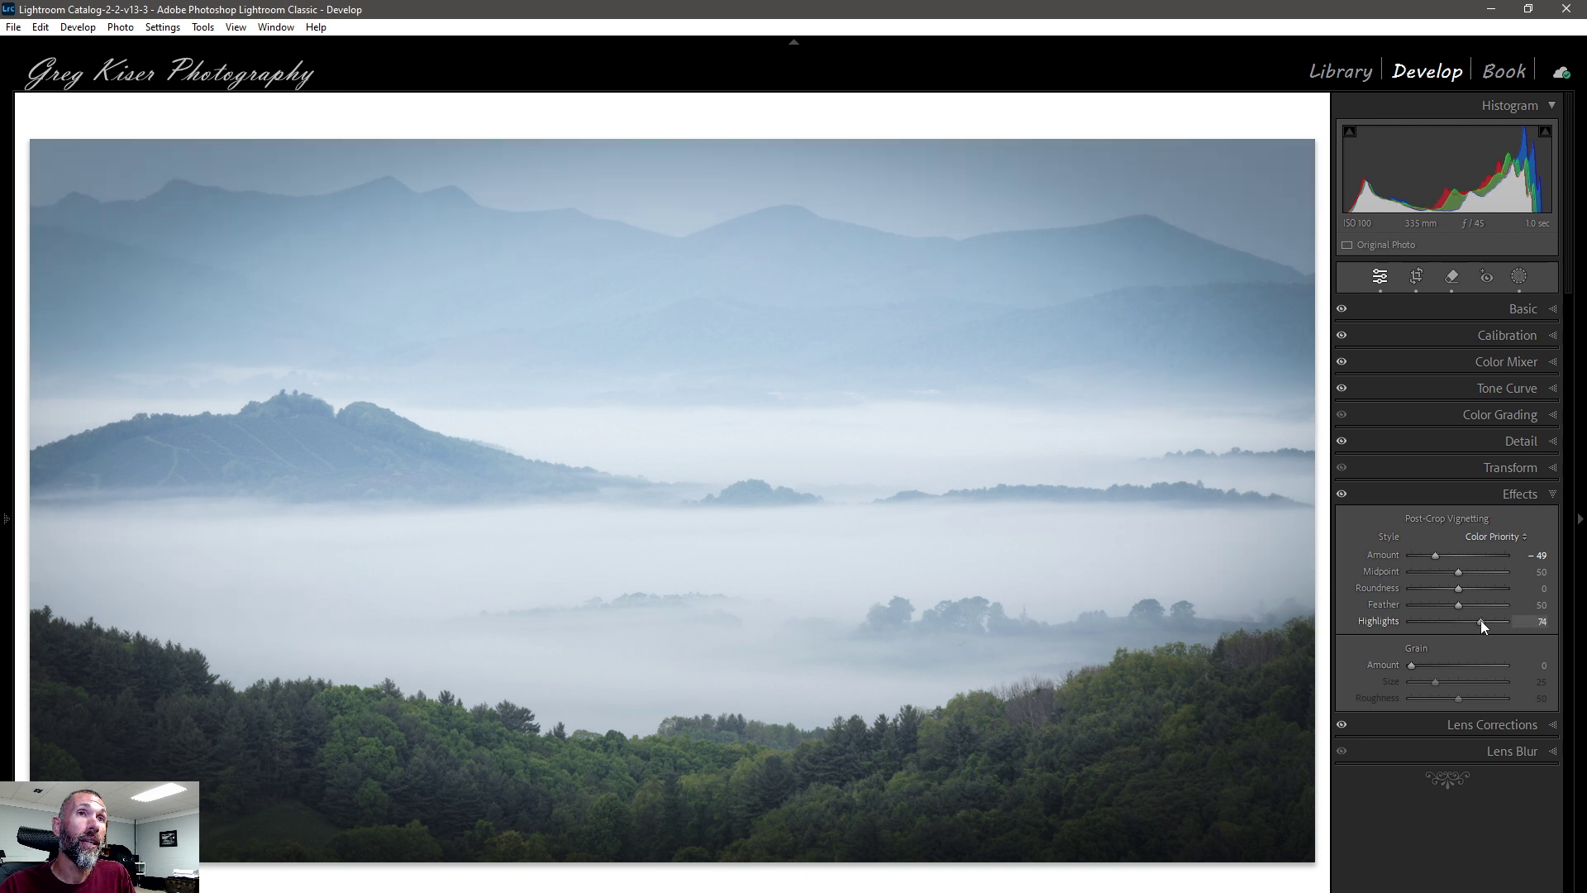
{"action": "mouse_move", "coordinate": [1481, 621]}
{"action": "left_mouse_down"}
{"action": "mouse_move", "coordinate": [1453, 620]}
{"action": "mouse_move", "coordinate": [1484, 624]}
{"action": "left_mouse_up"}
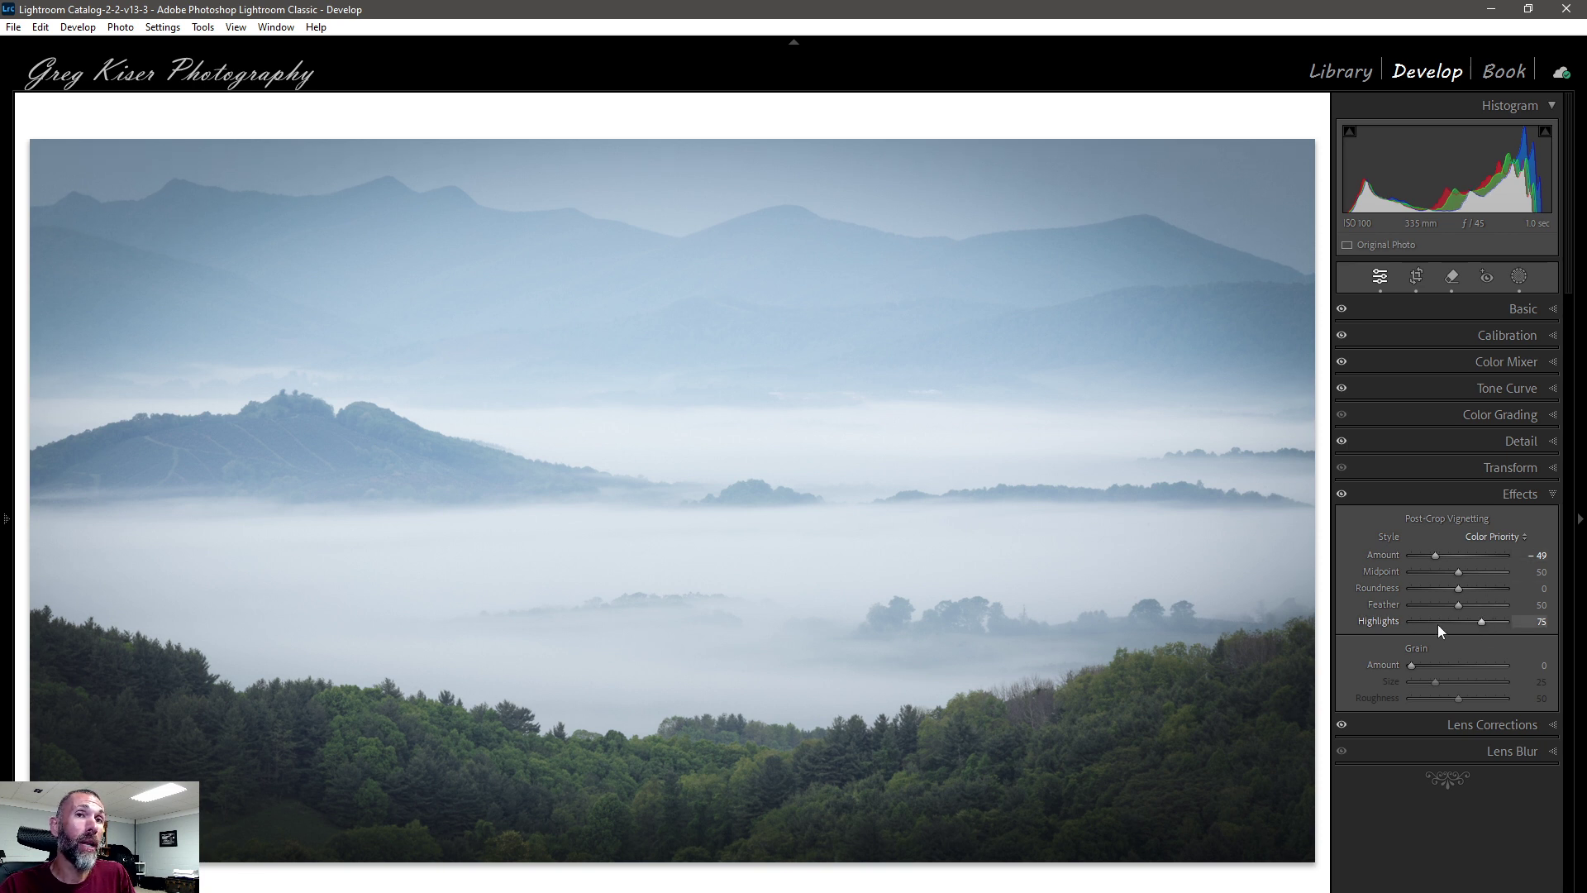
Restore the Highlight Priority style with Highlights at 0, and set the vignette amount to −11.
{"action": "left_click", "coordinate": [1515, 536]}
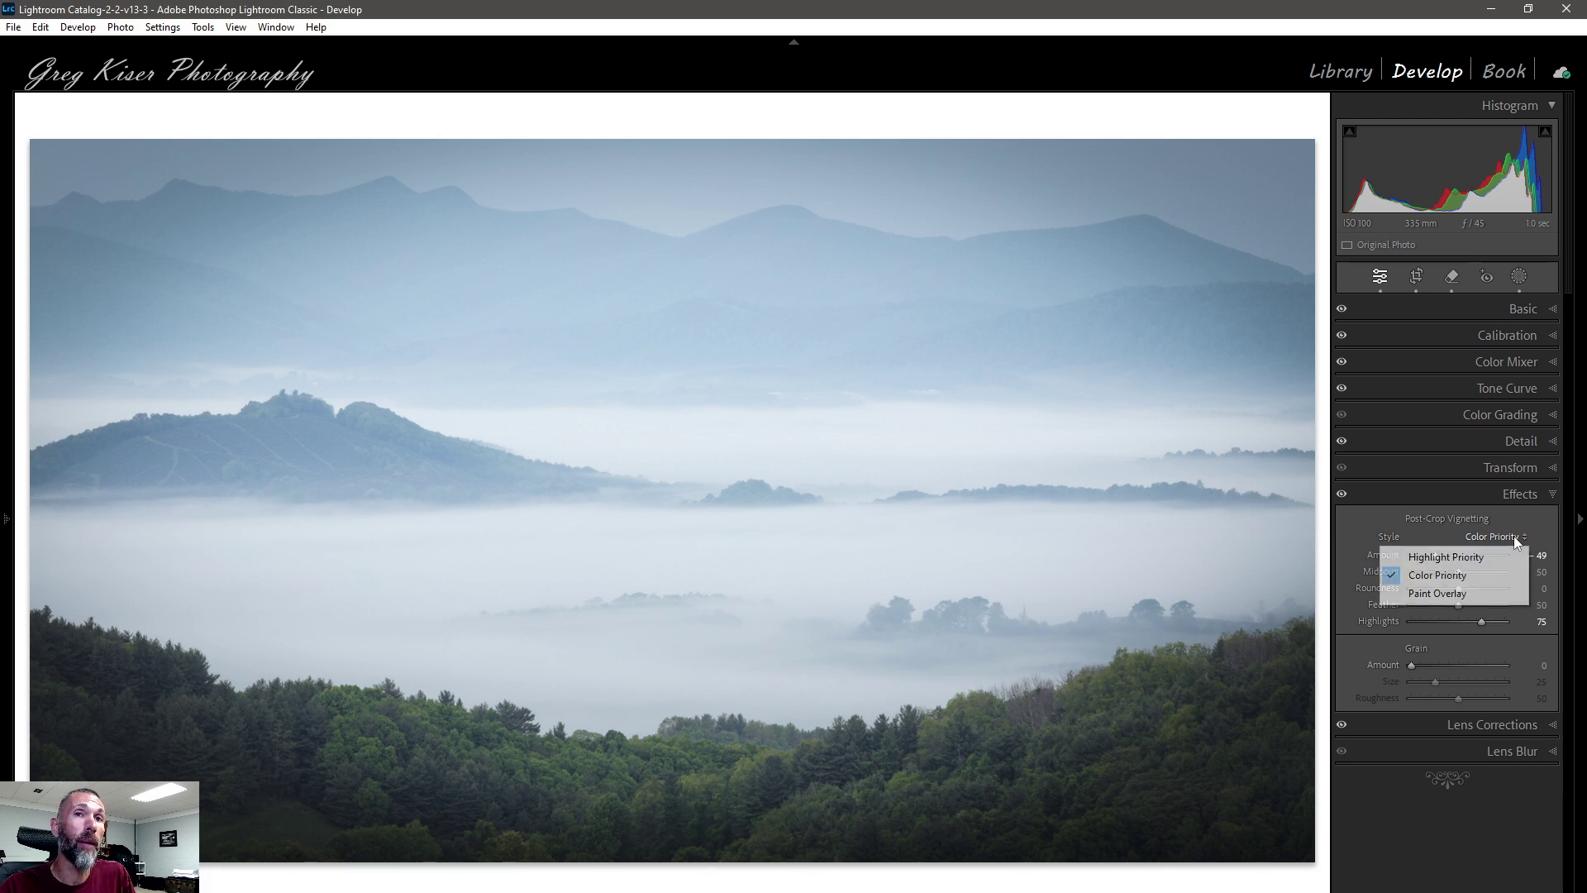
{"action": "left_click", "coordinate": [1475, 552]}
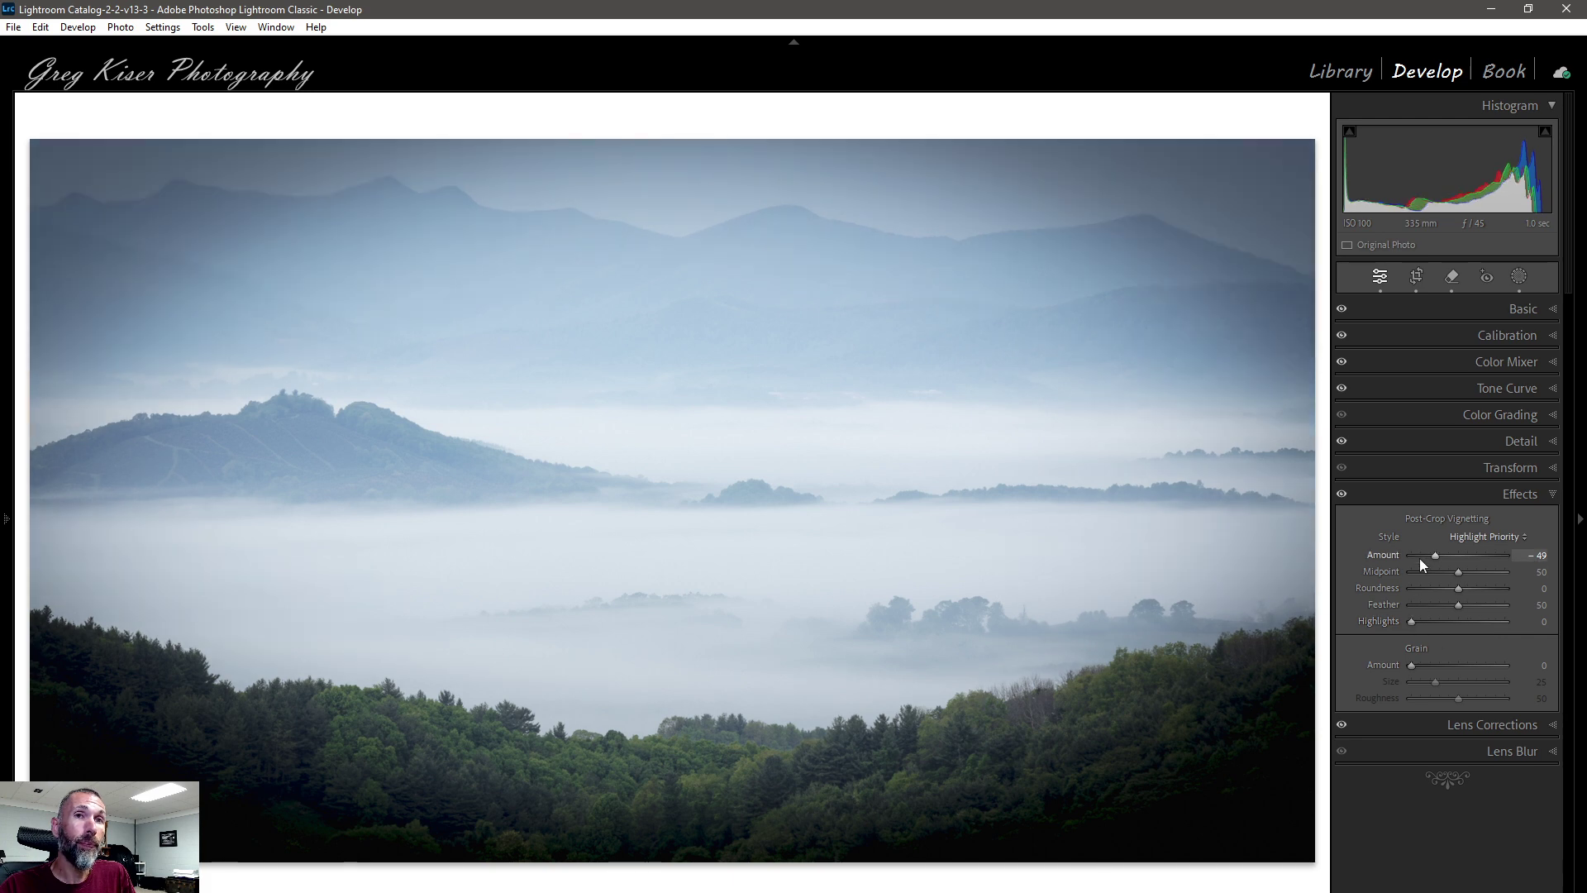
{"action": "left_click_drag", "start_coordinate": [1434, 556], "coordinate": [1450, 553]}
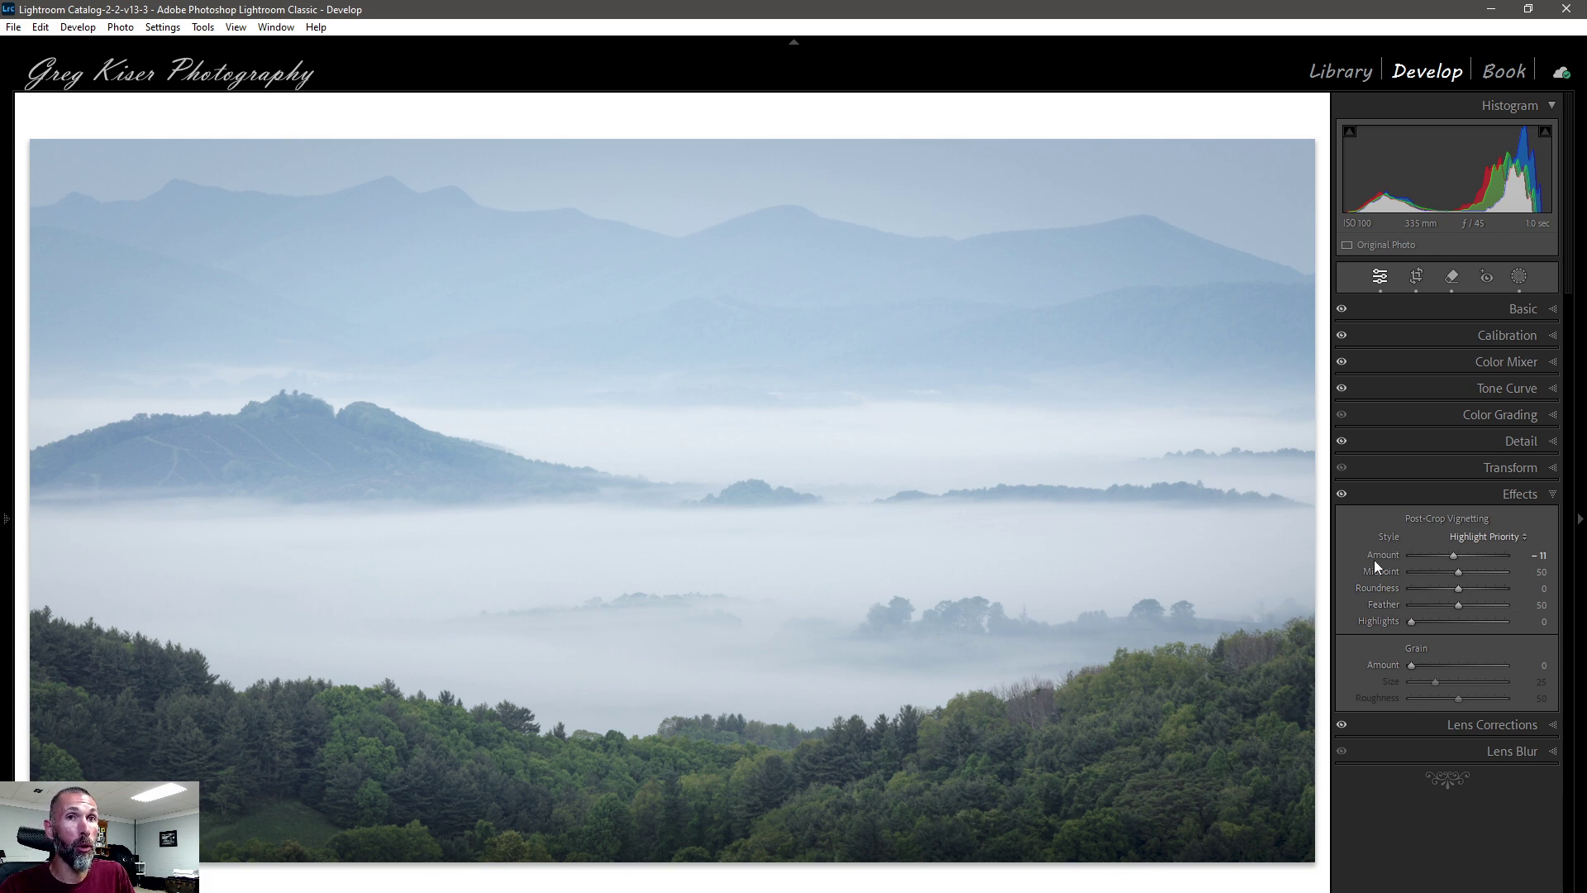
Compare the photo before and after the subtle vignette by toggling the Effects adjustments off and on.
{"action": "left_click", "coordinate": [1341, 495]}
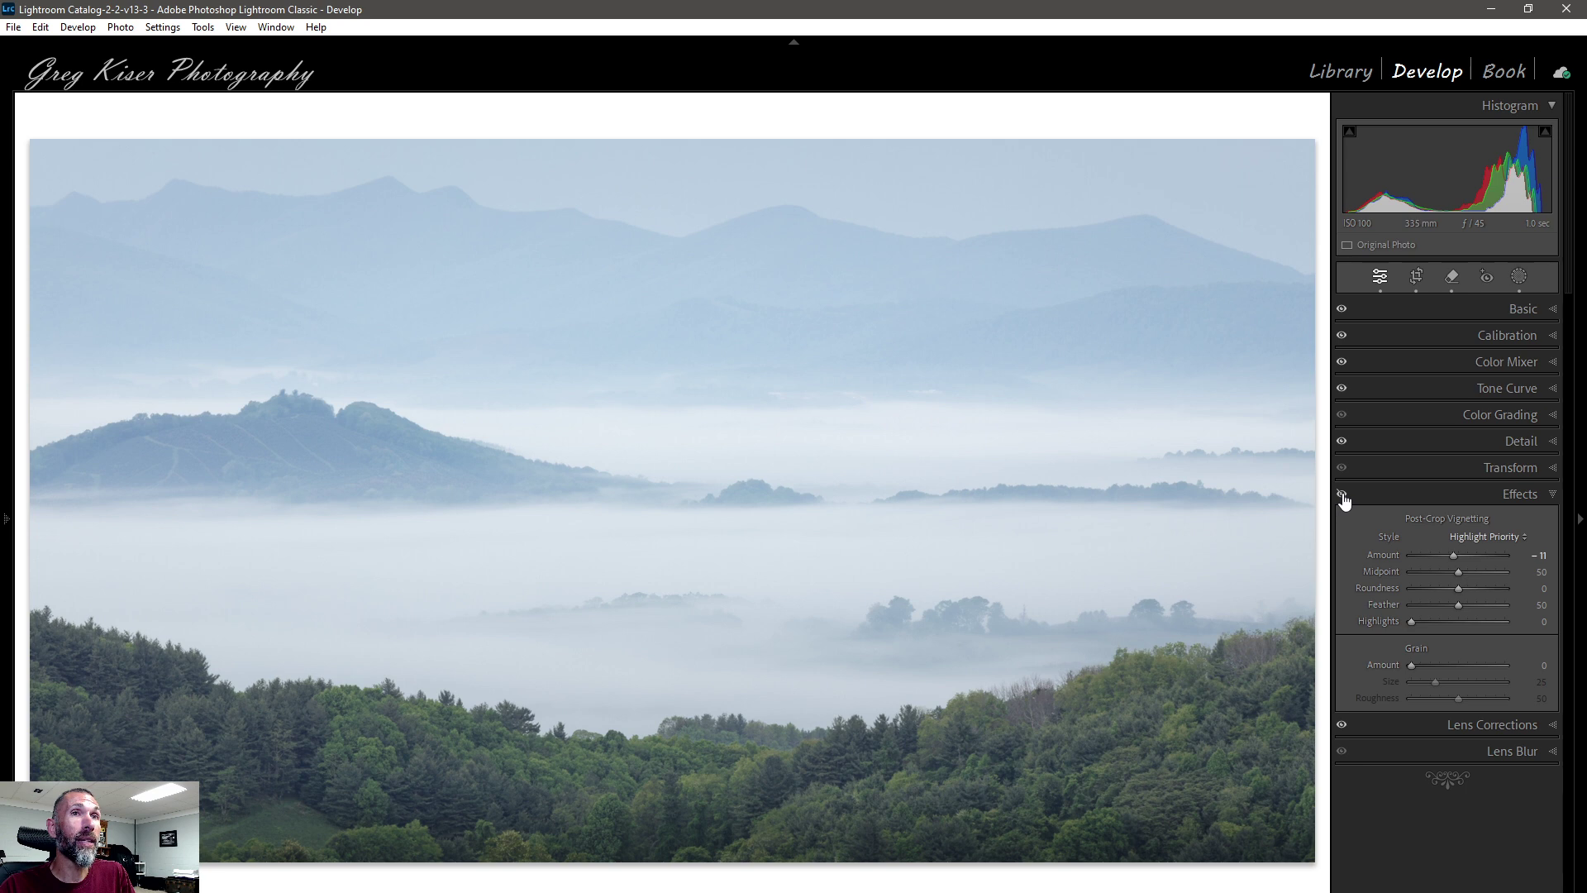
{"action": "left_click", "coordinate": [1342, 496]}
{"action": "left_click", "coordinate": [1342, 495]}
{"action": "left_click", "coordinate": [1341, 495]}
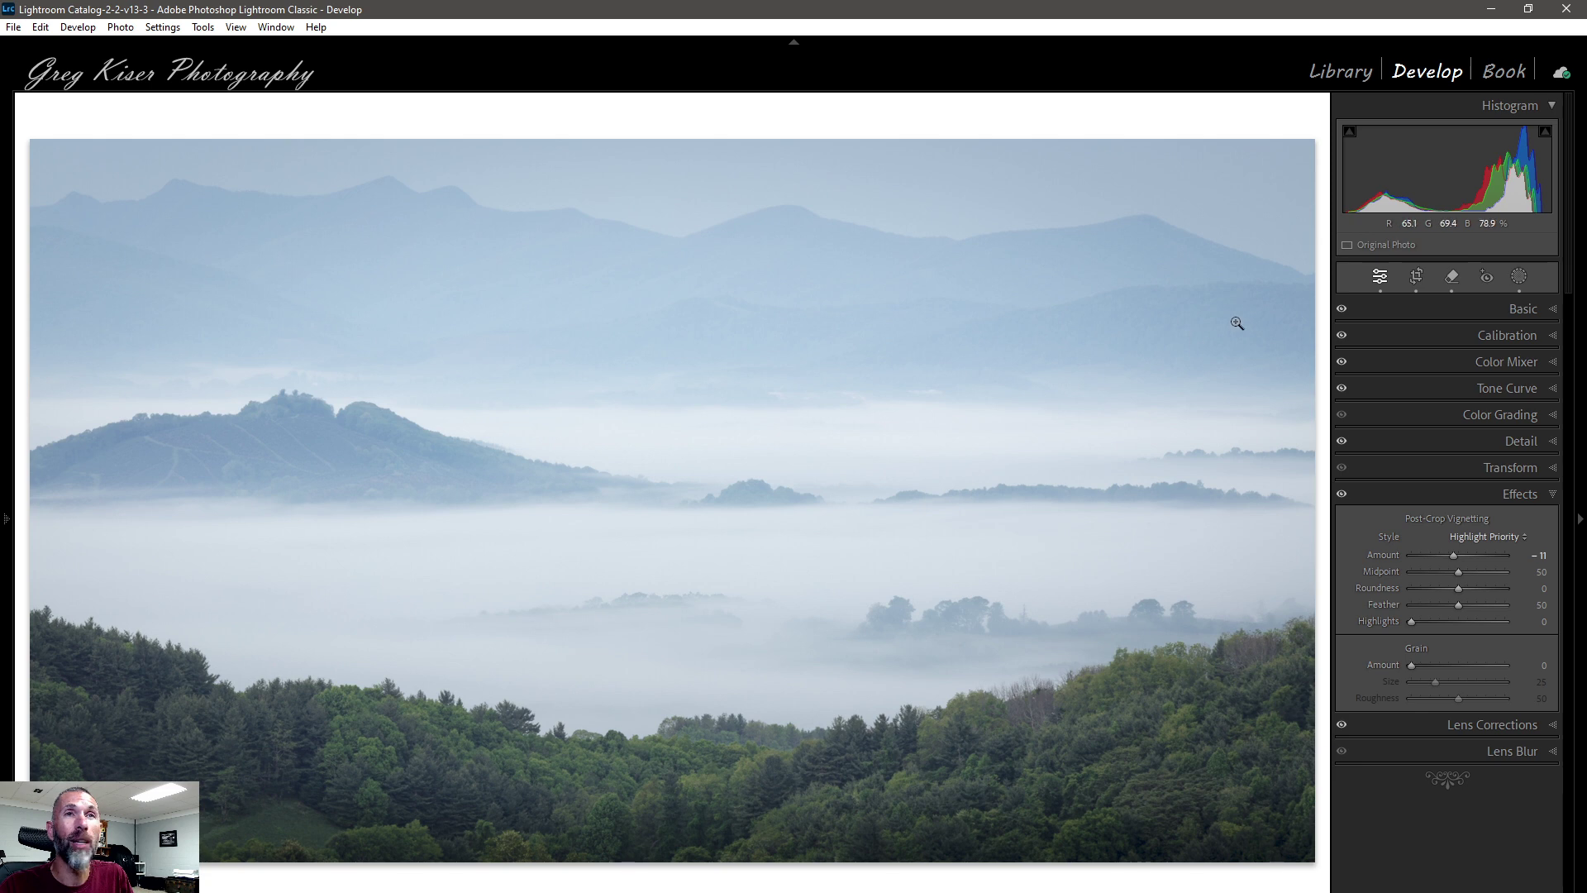
Reset the vignette amount to 0, and set the grain to amount 53, size 61 and roughness 68.
{"action": "double_click", "coordinate": [1452, 557]}
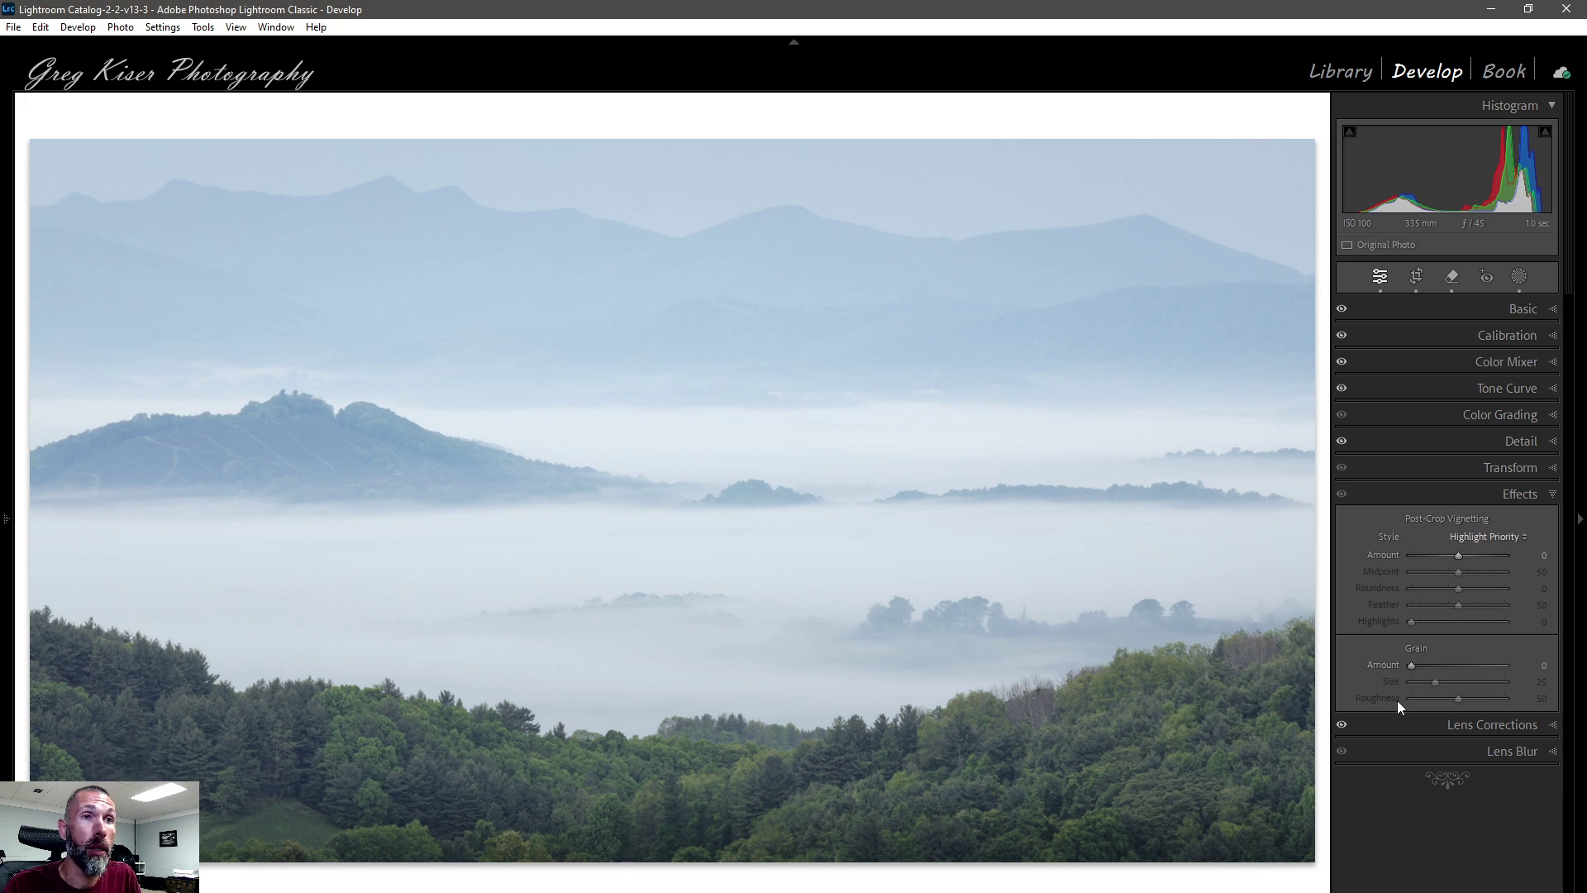
{"action": "left_click_drag", "start_coordinate": [1412, 666], "coordinate": [1426, 665]}
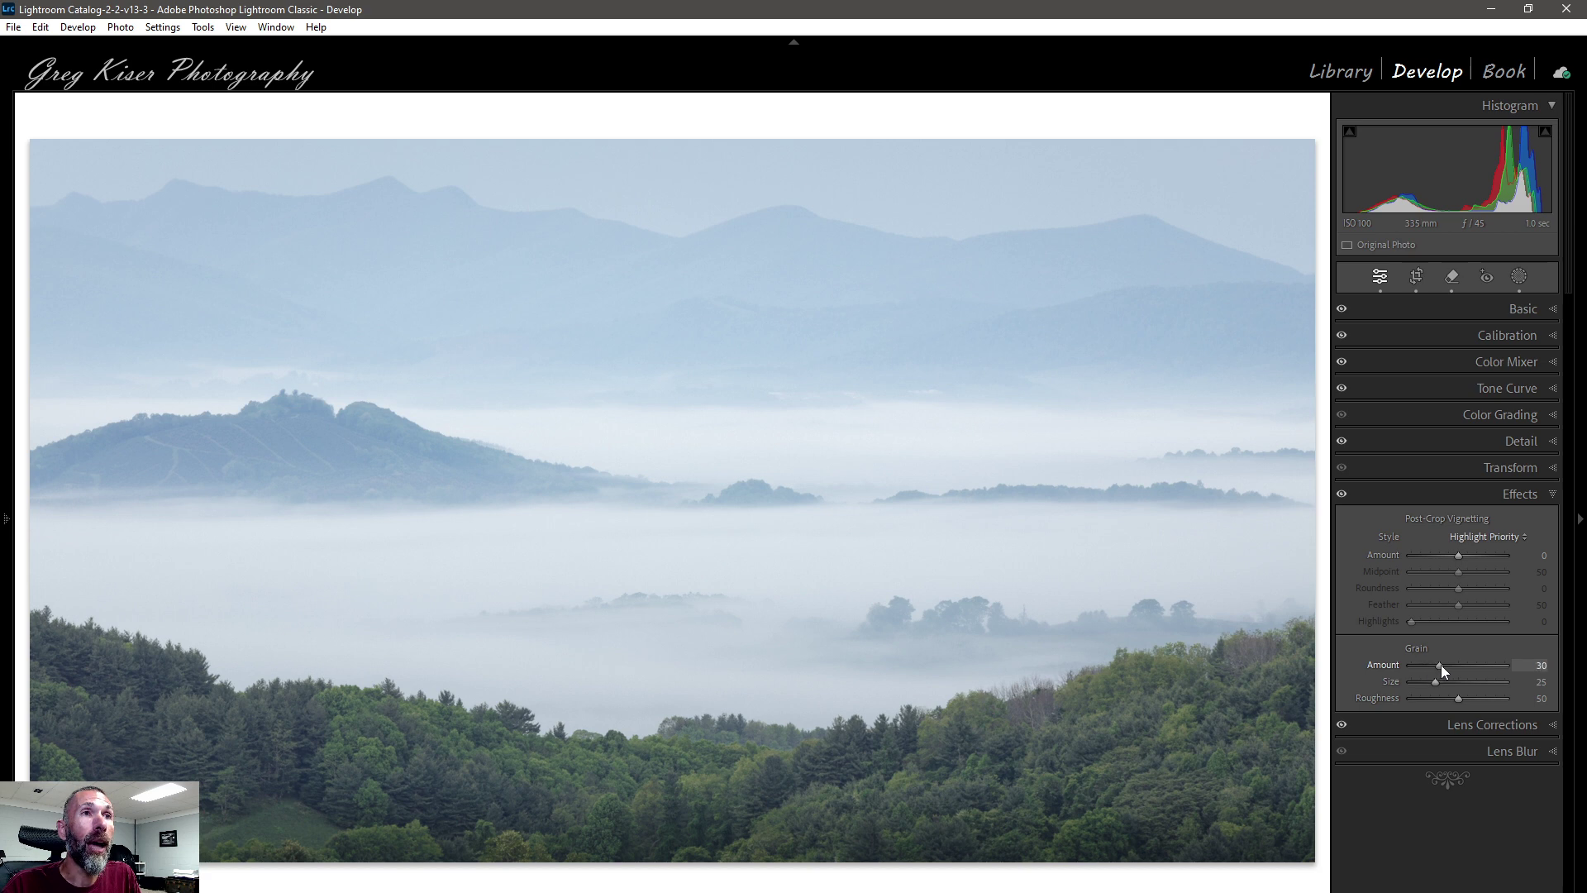
{"action": "left_click_drag", "start_coordinate": [1450, 664], "coordinate": [1457, 665]}
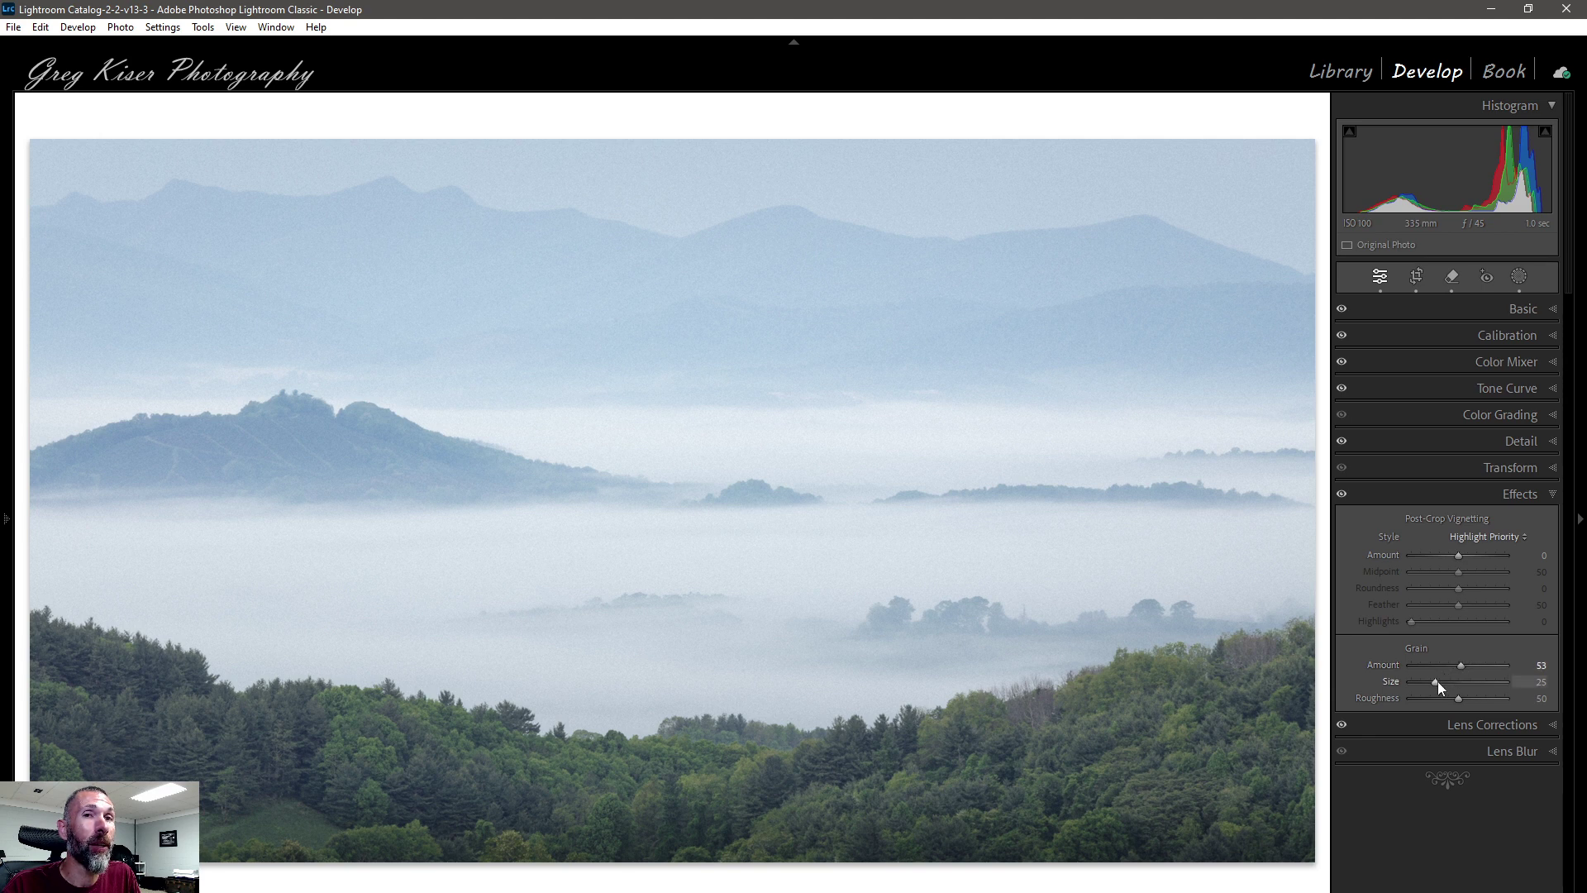
{"action": "left_click_drag", "start_coordinate": [1436, 682], "coordinate": [1471, 681]}
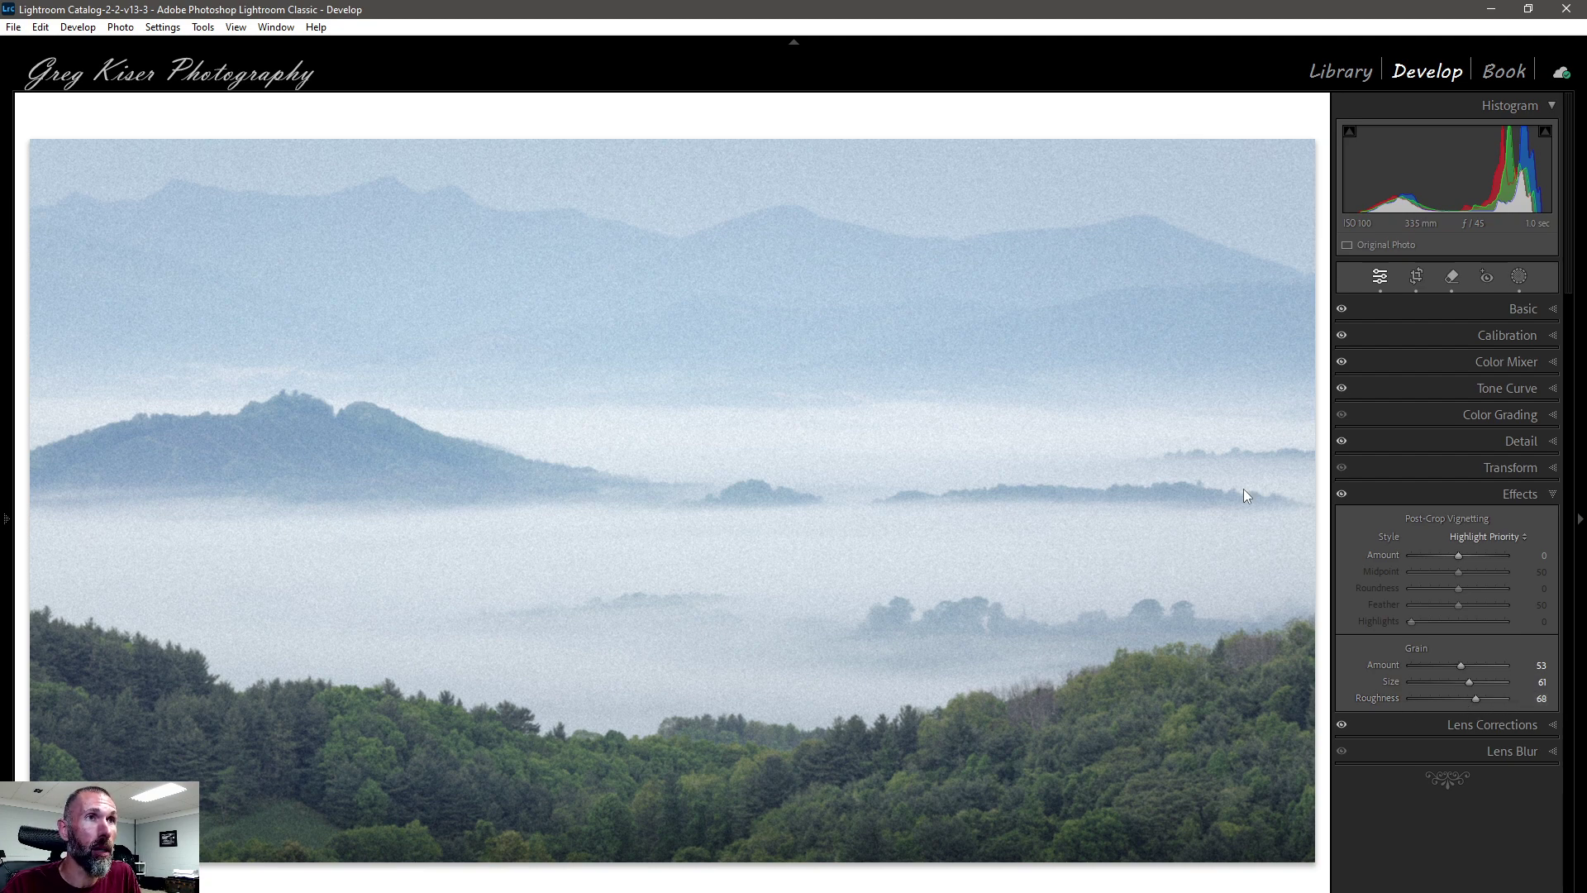
Compare the distant mountains up close with and without the grain, and return to the full photo.
{"action": "left_click", "coordinate": [835, 259]}
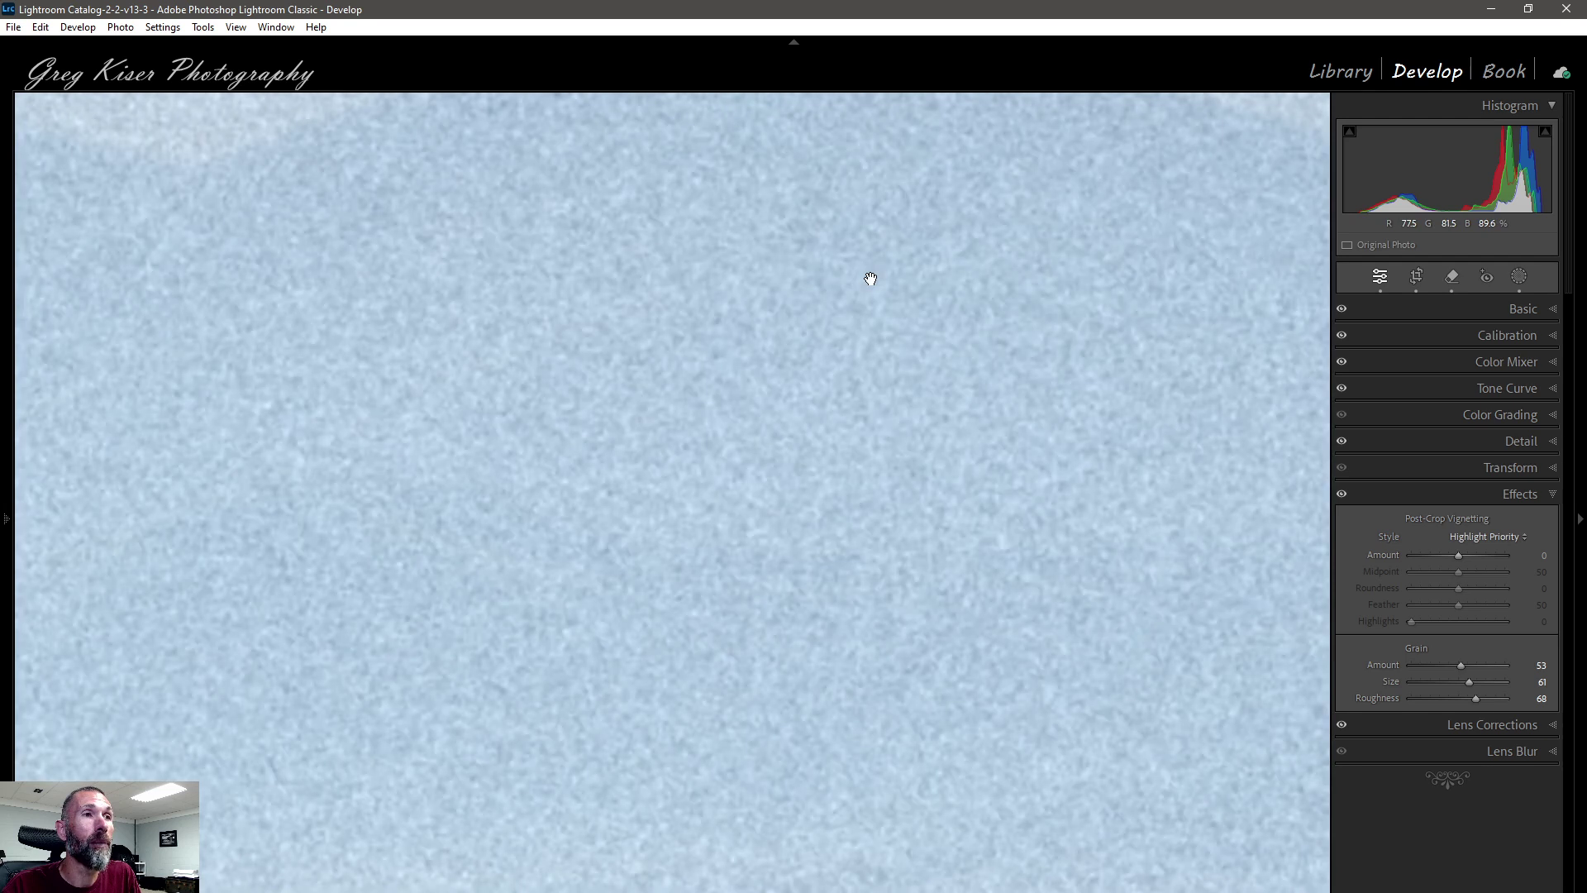
{"action": "left_click", "coordinate": [1343, 496]}
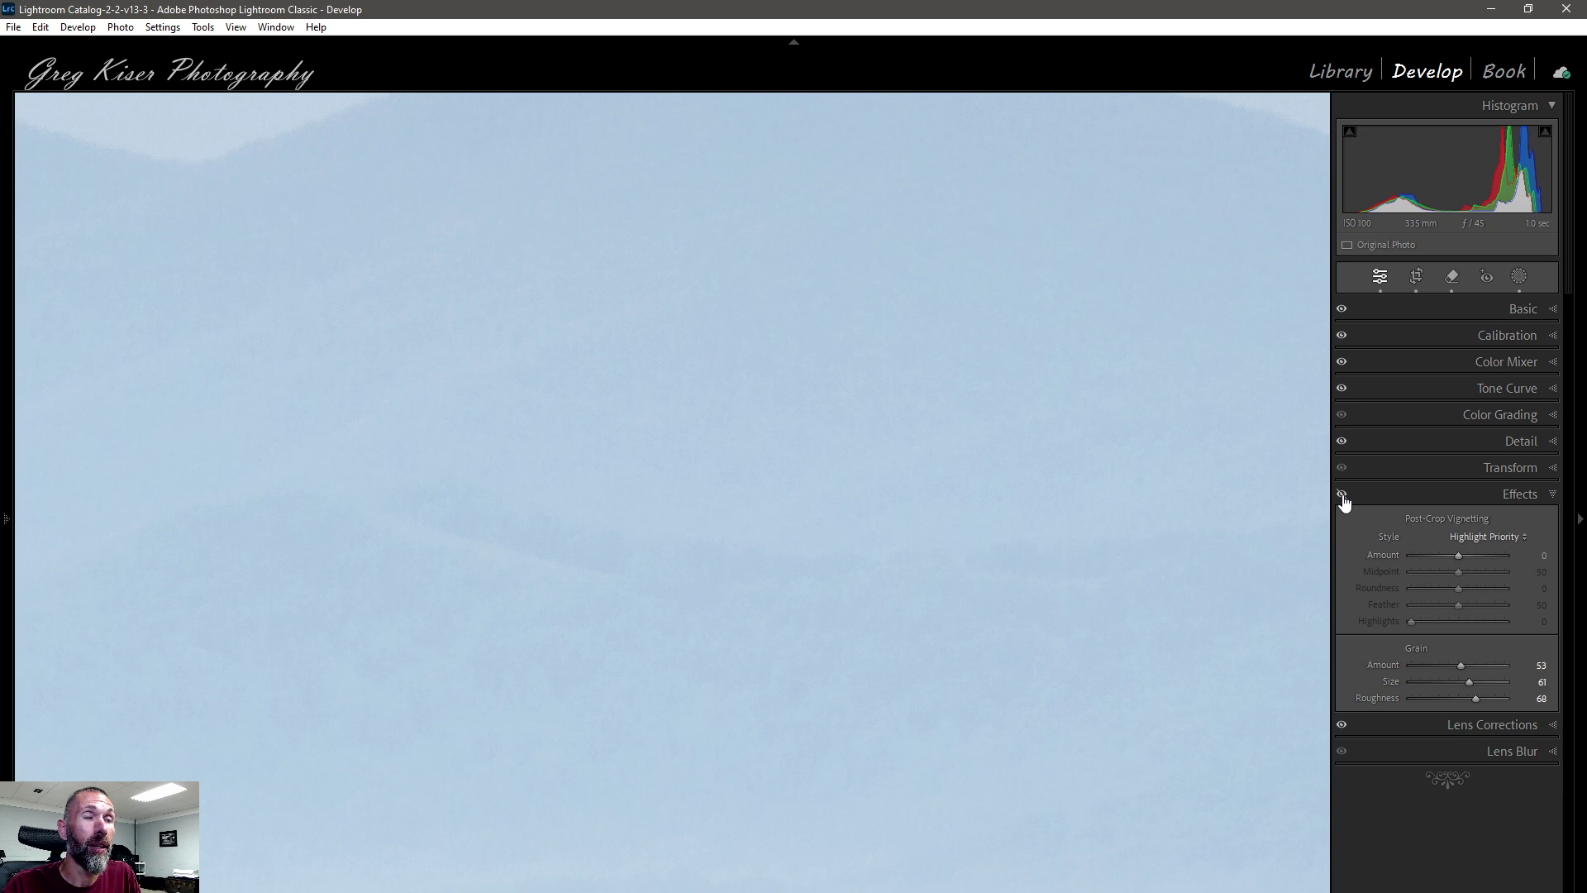
{"action": "left_click", "coordinate": [1343, 495]}
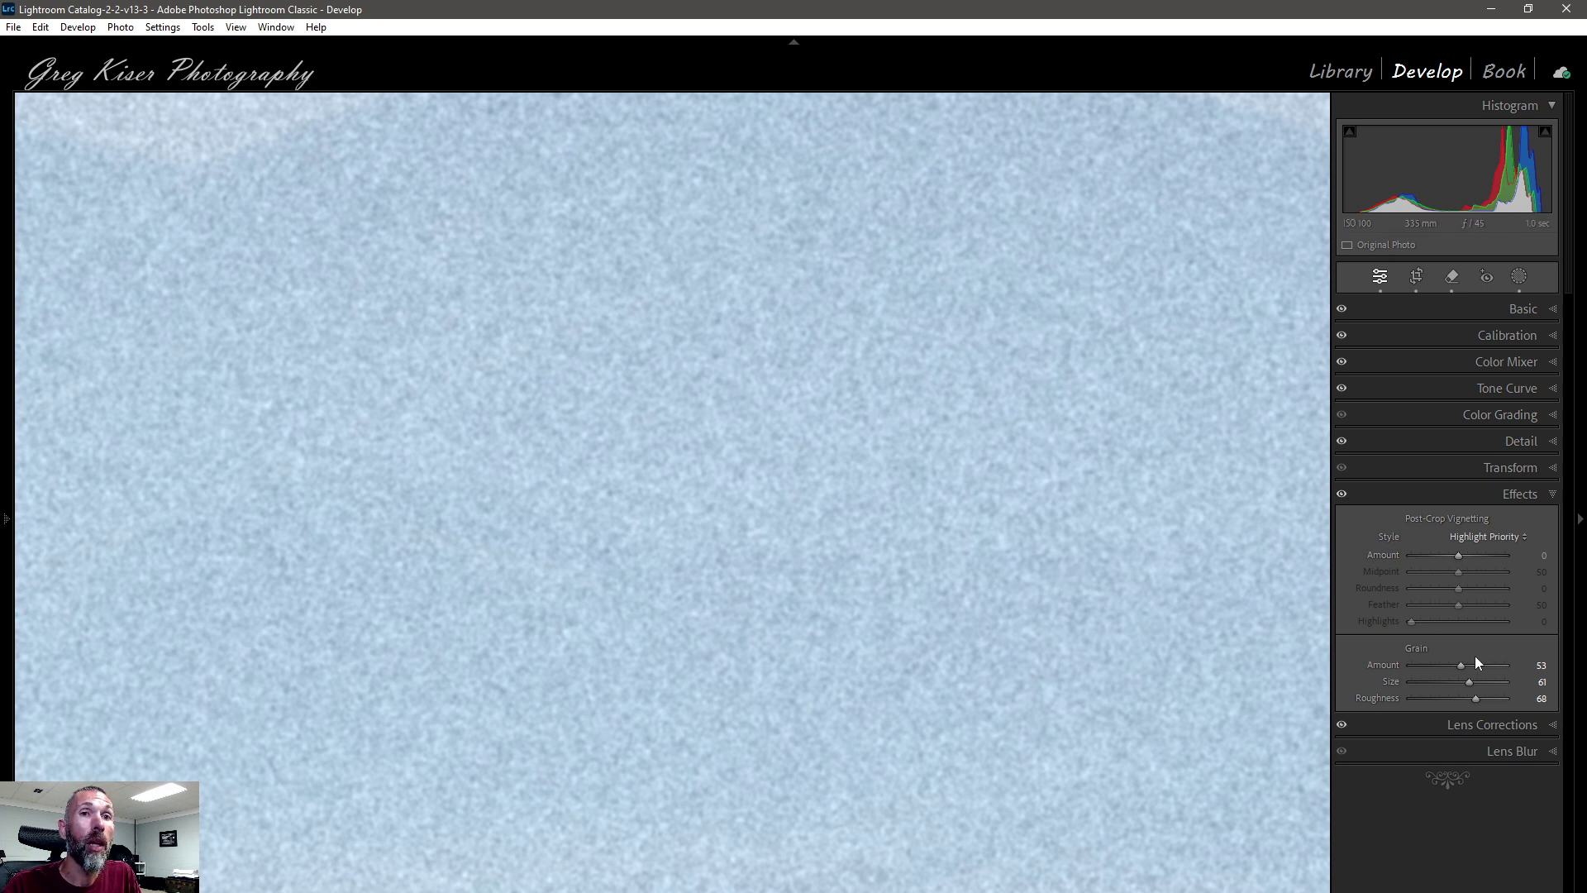
{"action": "left_click", "coordinate": [1277, 504]}
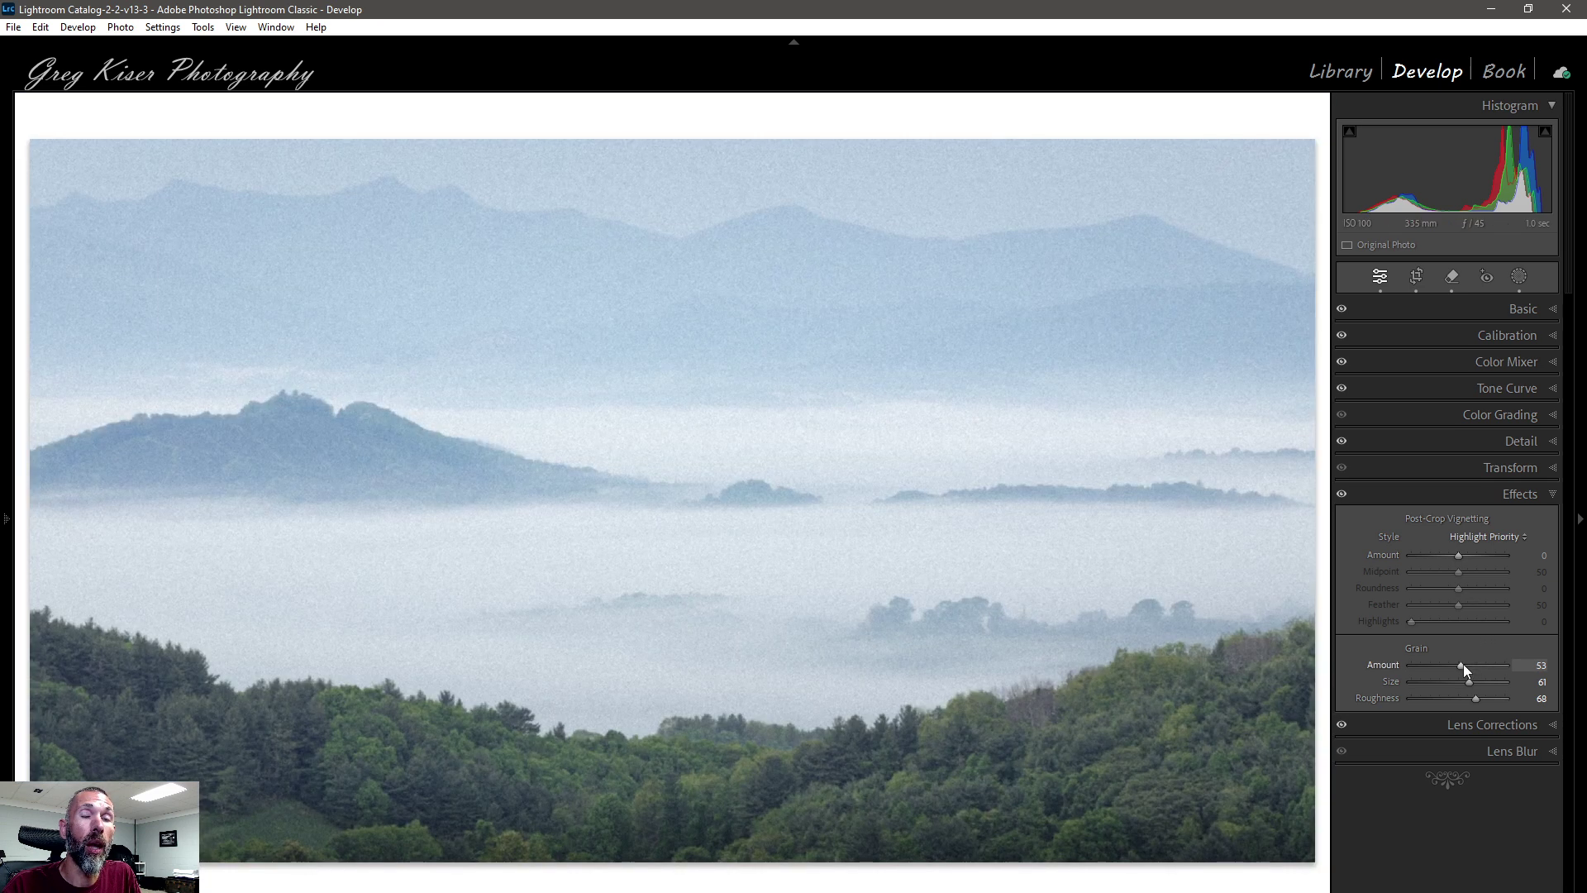
Try a grain amount of 9, and reset grain amount to 0, size to 25 and roughness to 50.
{"action": "double_click", "coordinate": [1464, 663]}
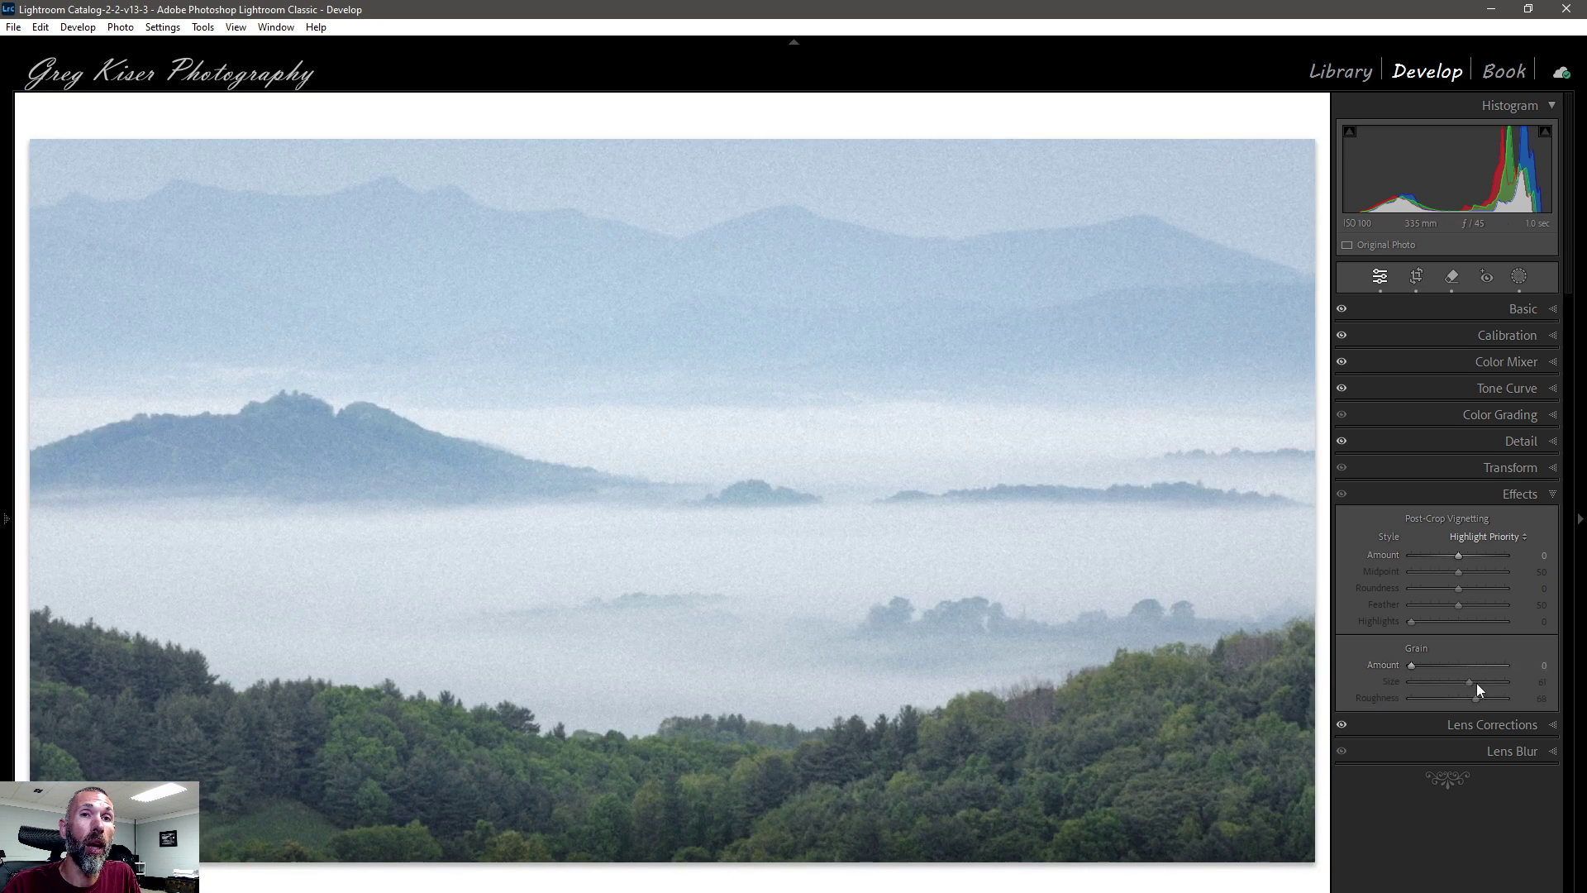
{"action": "left_click_drag", "start_coordinate": [1411, 664], "coordinate": [1419, 664]}
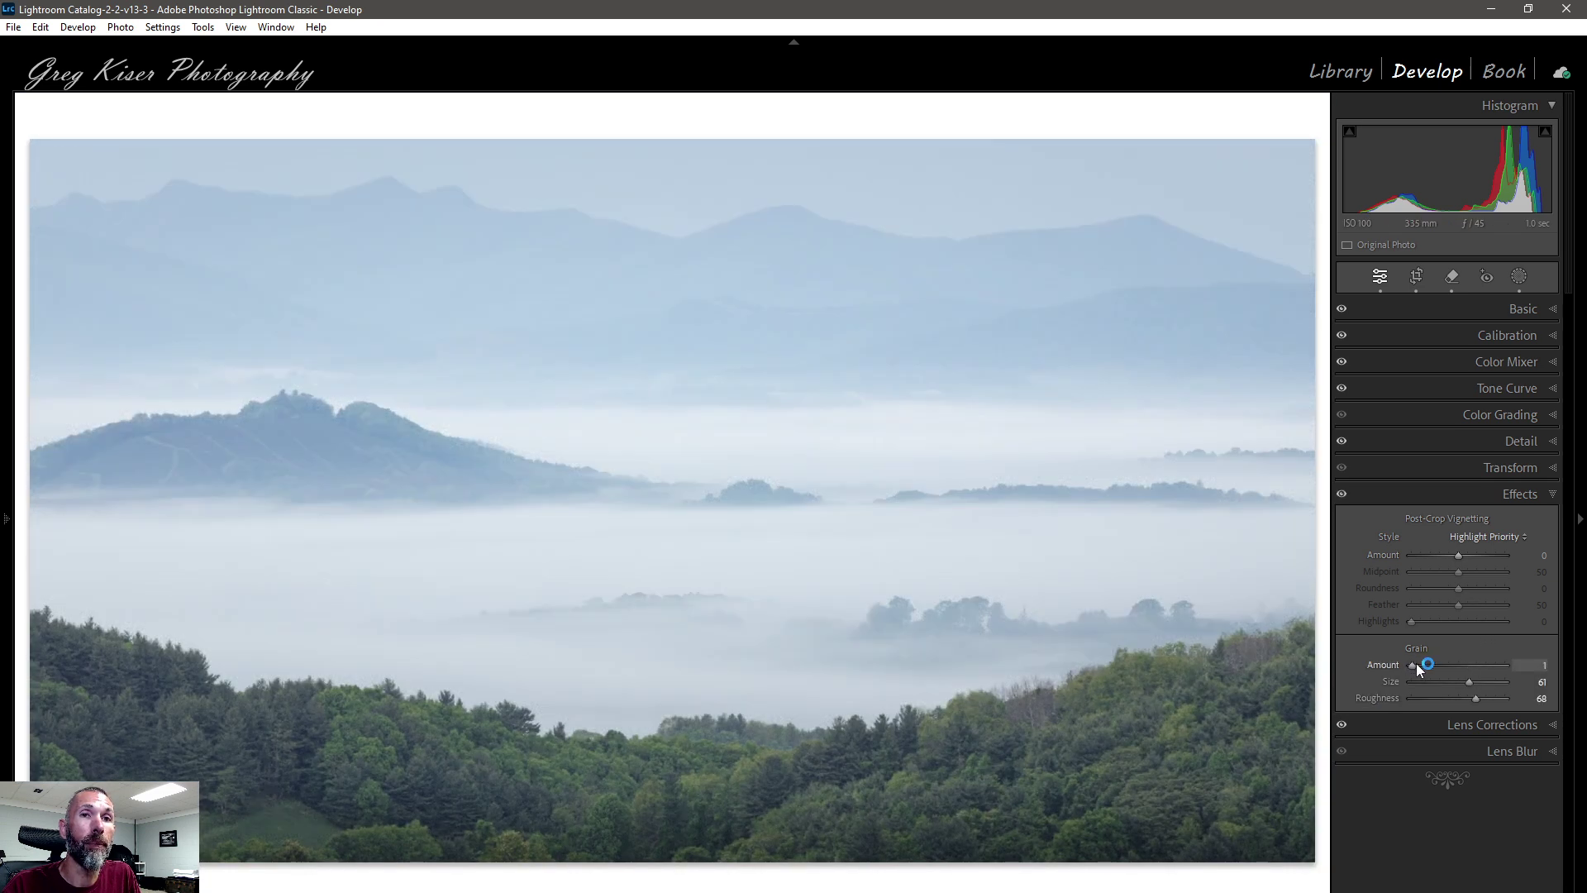
{"action": "double_click", "coordinate": [1471, 682]}
{"action": "double_click", "coordinate": [1475, 697]}
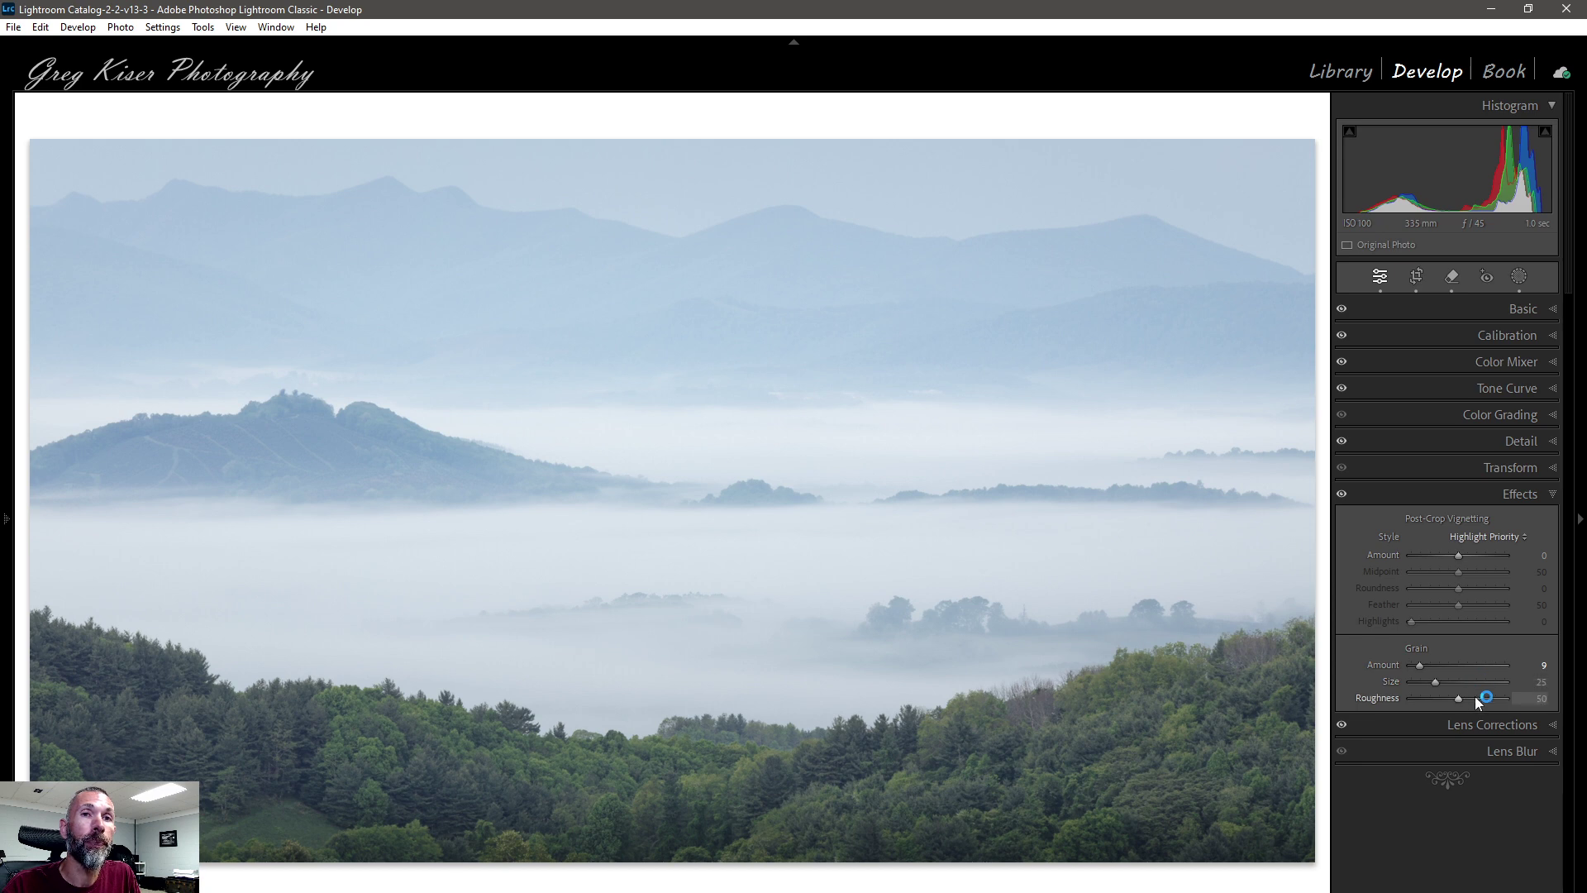
{"action": "double_click", "coordinate": [1421, 665]}
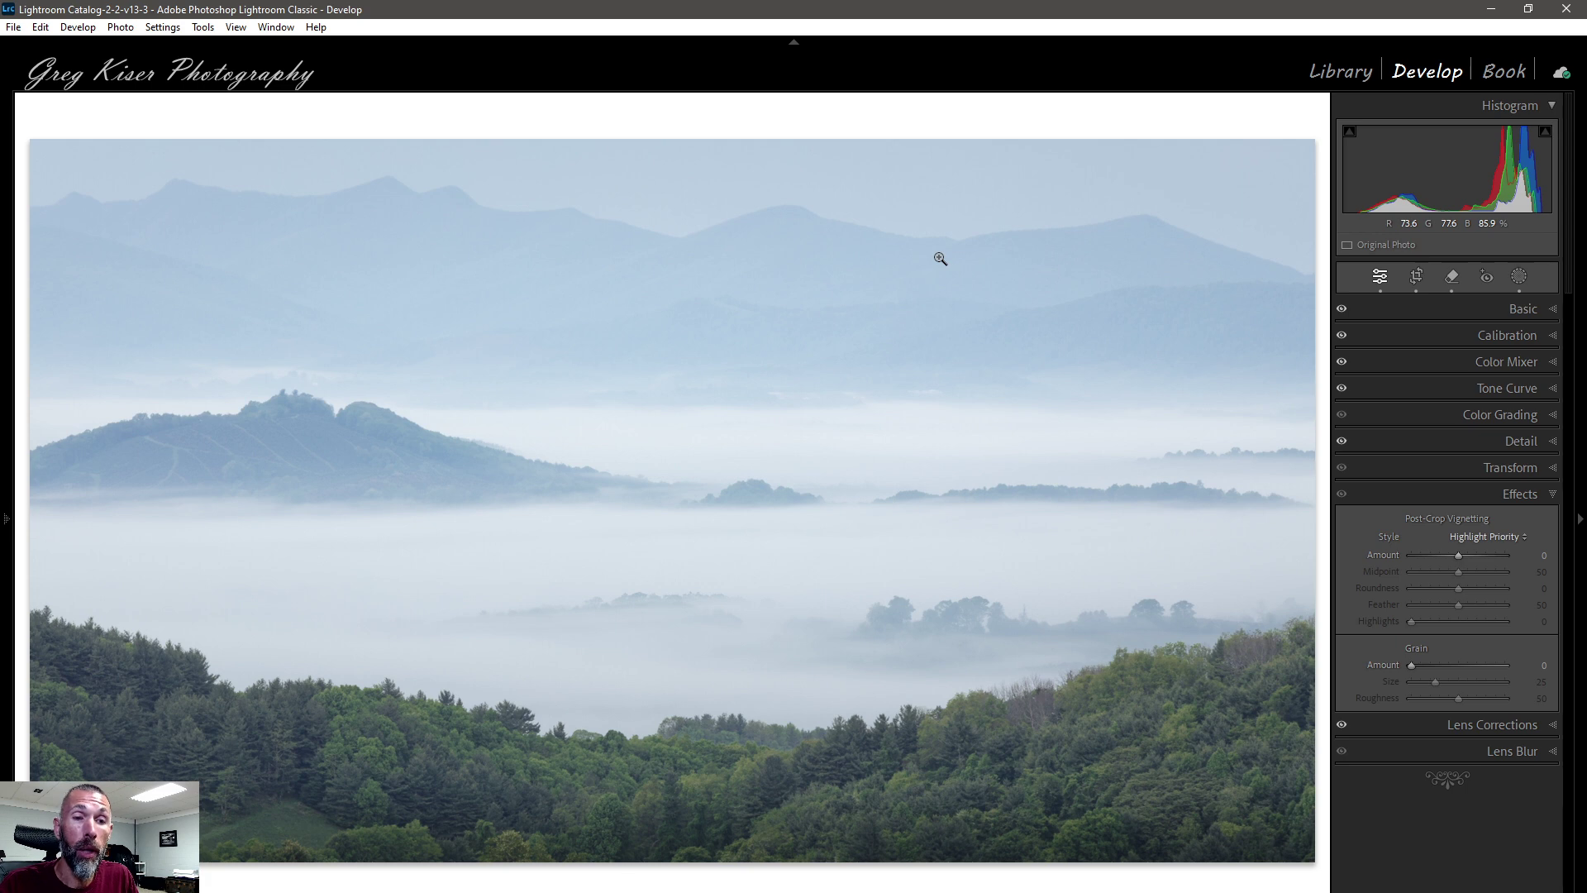
Try grain amount 100, size 31 and roughness 57 on a close view of the sky and distant ridge.
{"action": "left_click", "coordinate": [973, 214]}
{"action": "left_click_drag", "start_coordinate": [970, 248], "coordinate": [902, 425]}
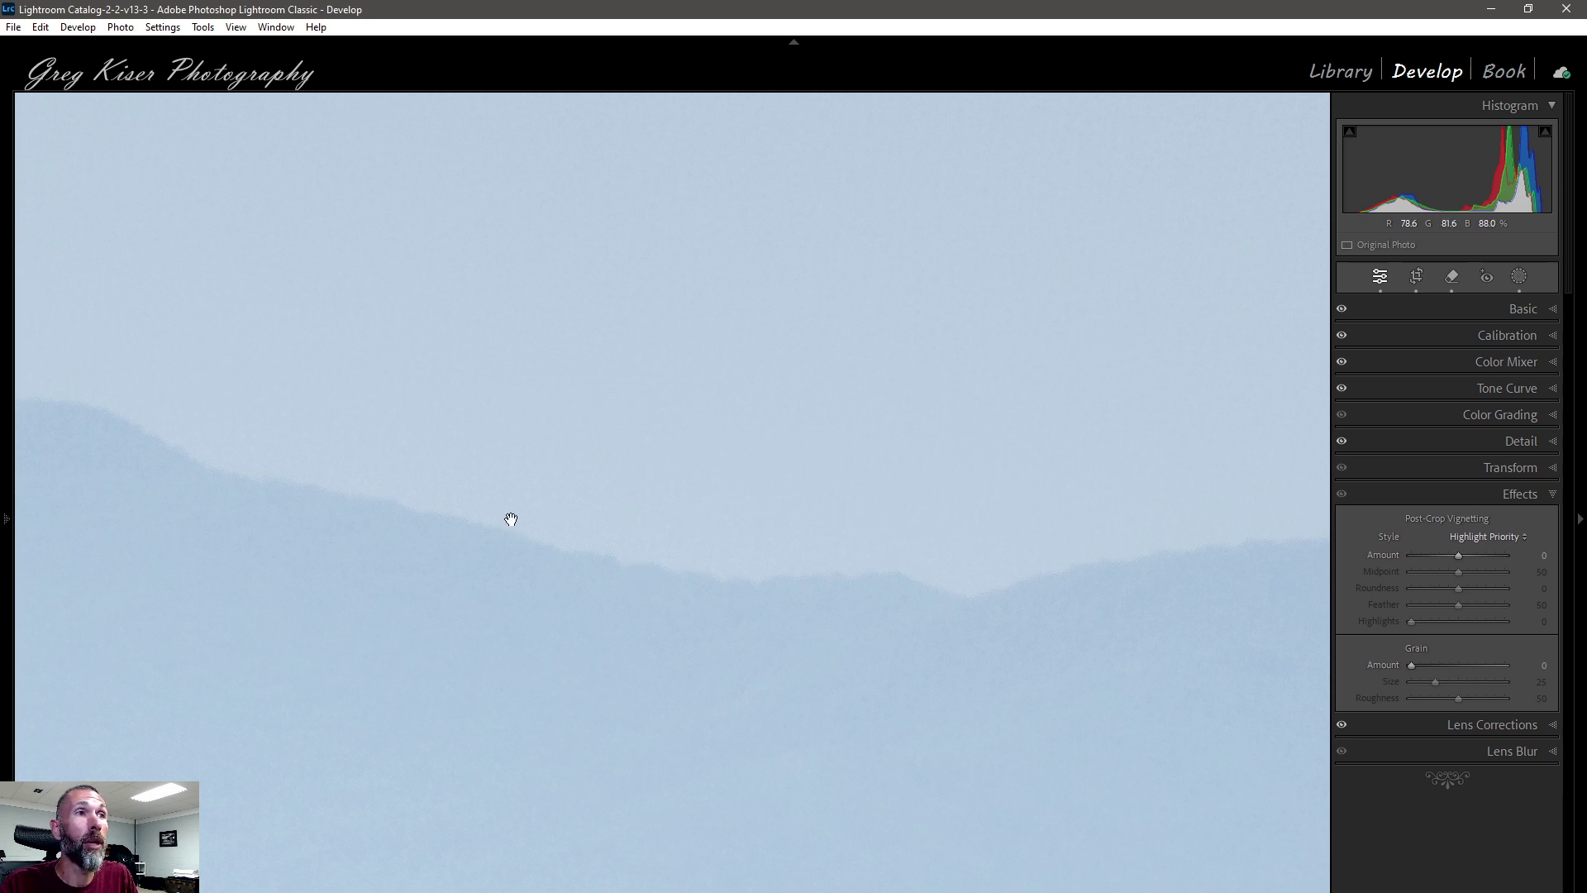
{"action": "left_click_drag", "start_coordinate": [397, 801], "coordinate": [513, 330]}
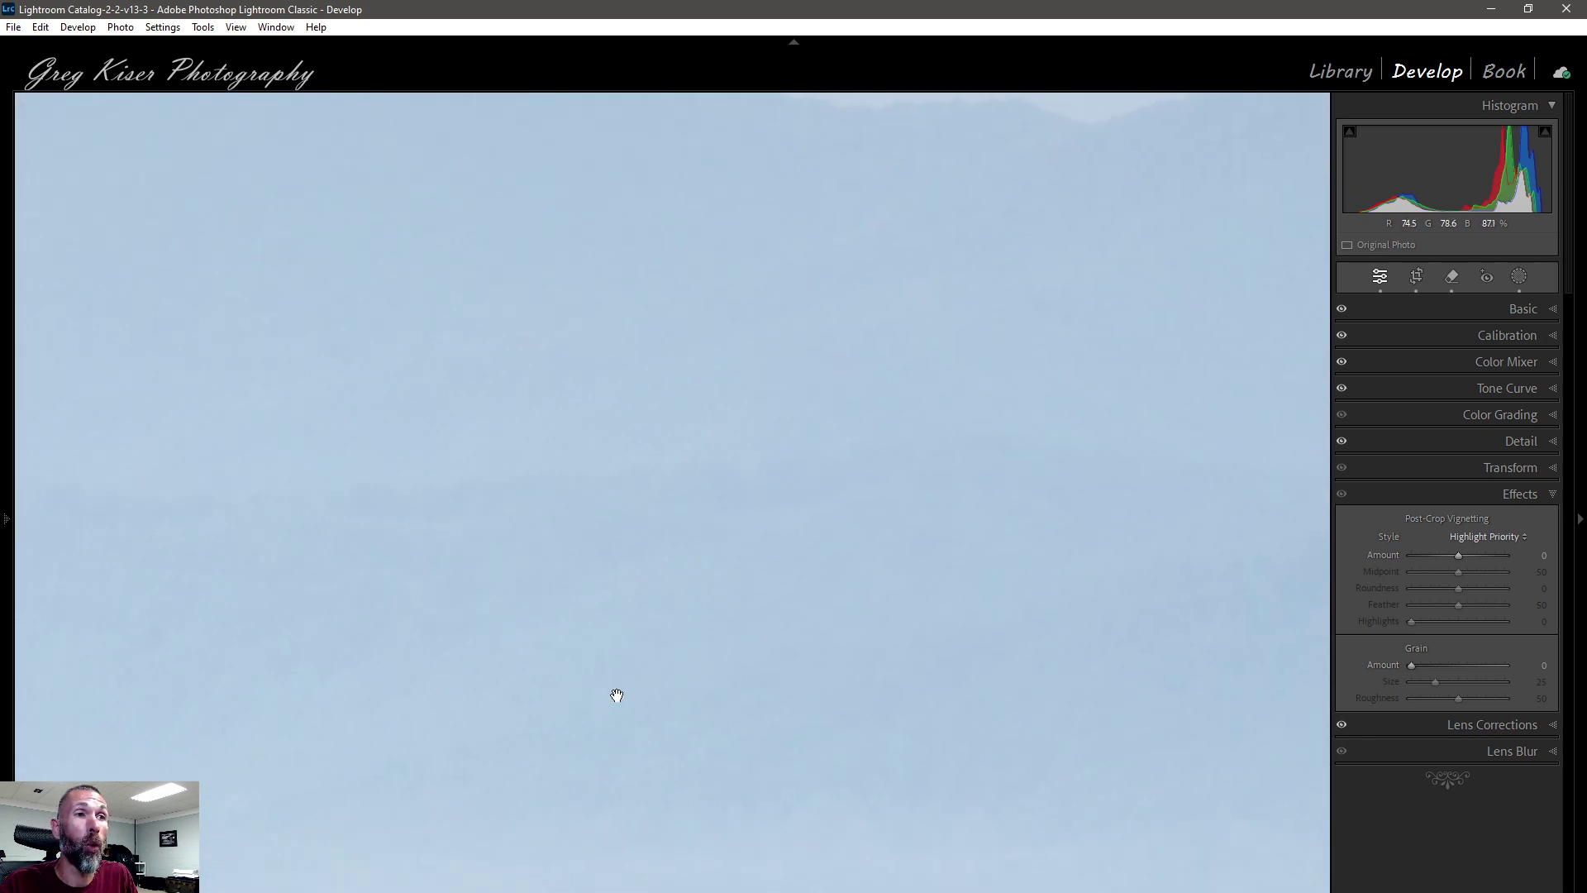
{"action": "left_click_drag", "start_coordinate": [616, 696], "coordinate": [684, 450]}
{"action": "left_click_drag", "start_coordinate": [702, 355], "coordinate": [672, 705]}
{"action": "left_click_drag", "start_coordinate": [702, 414], "coordinate": [787, 718]}
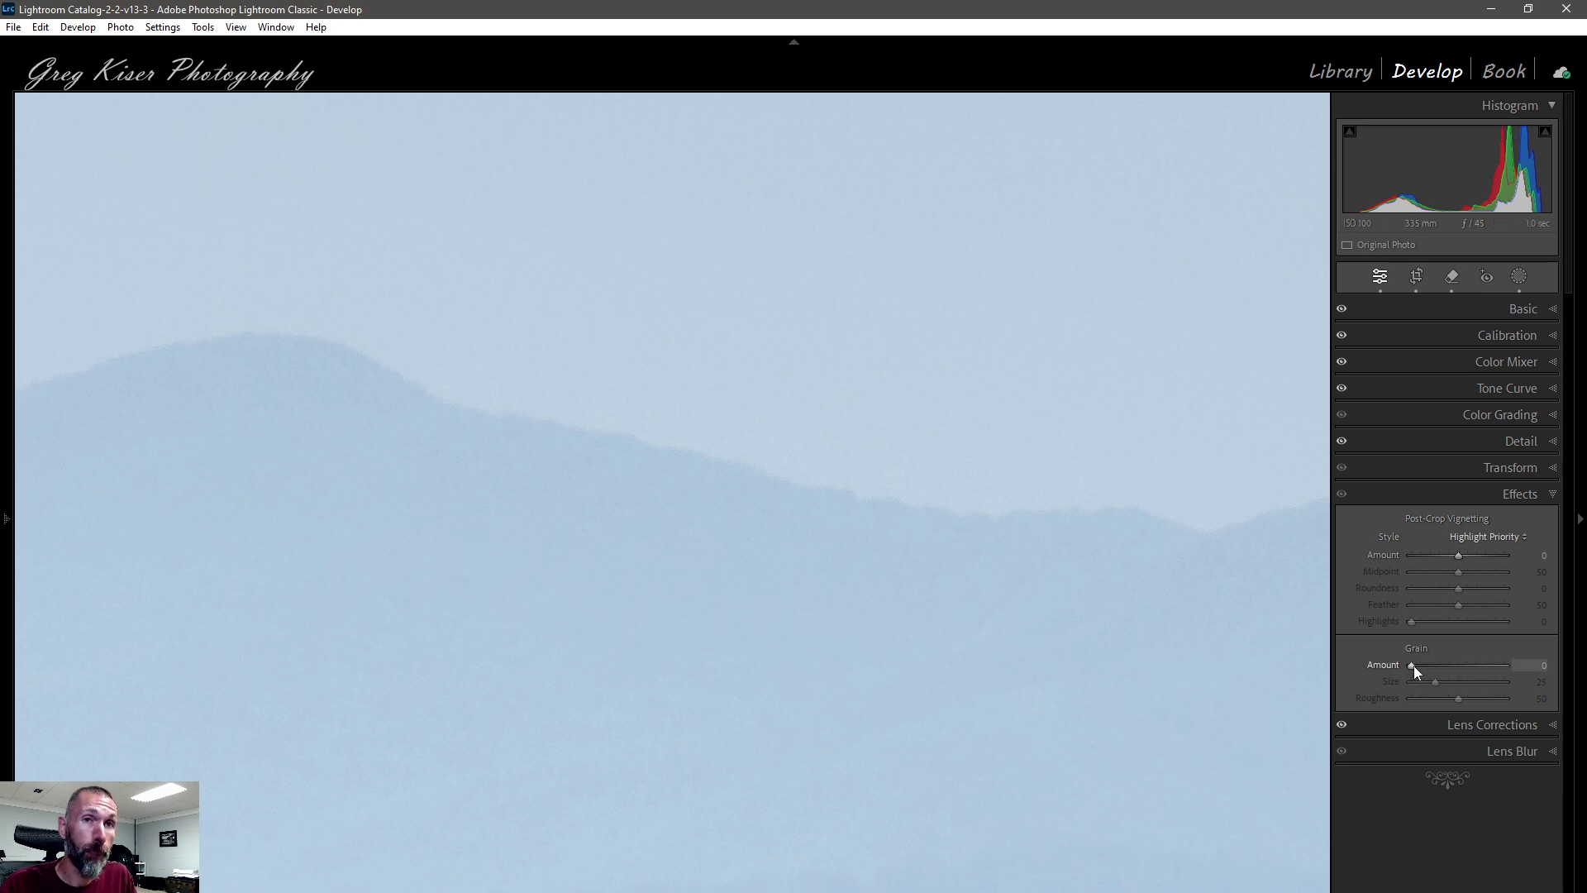
{"action": "left_click_drag", "start_coordinate": [1414, 667], "coordinate": [1521, 666]}
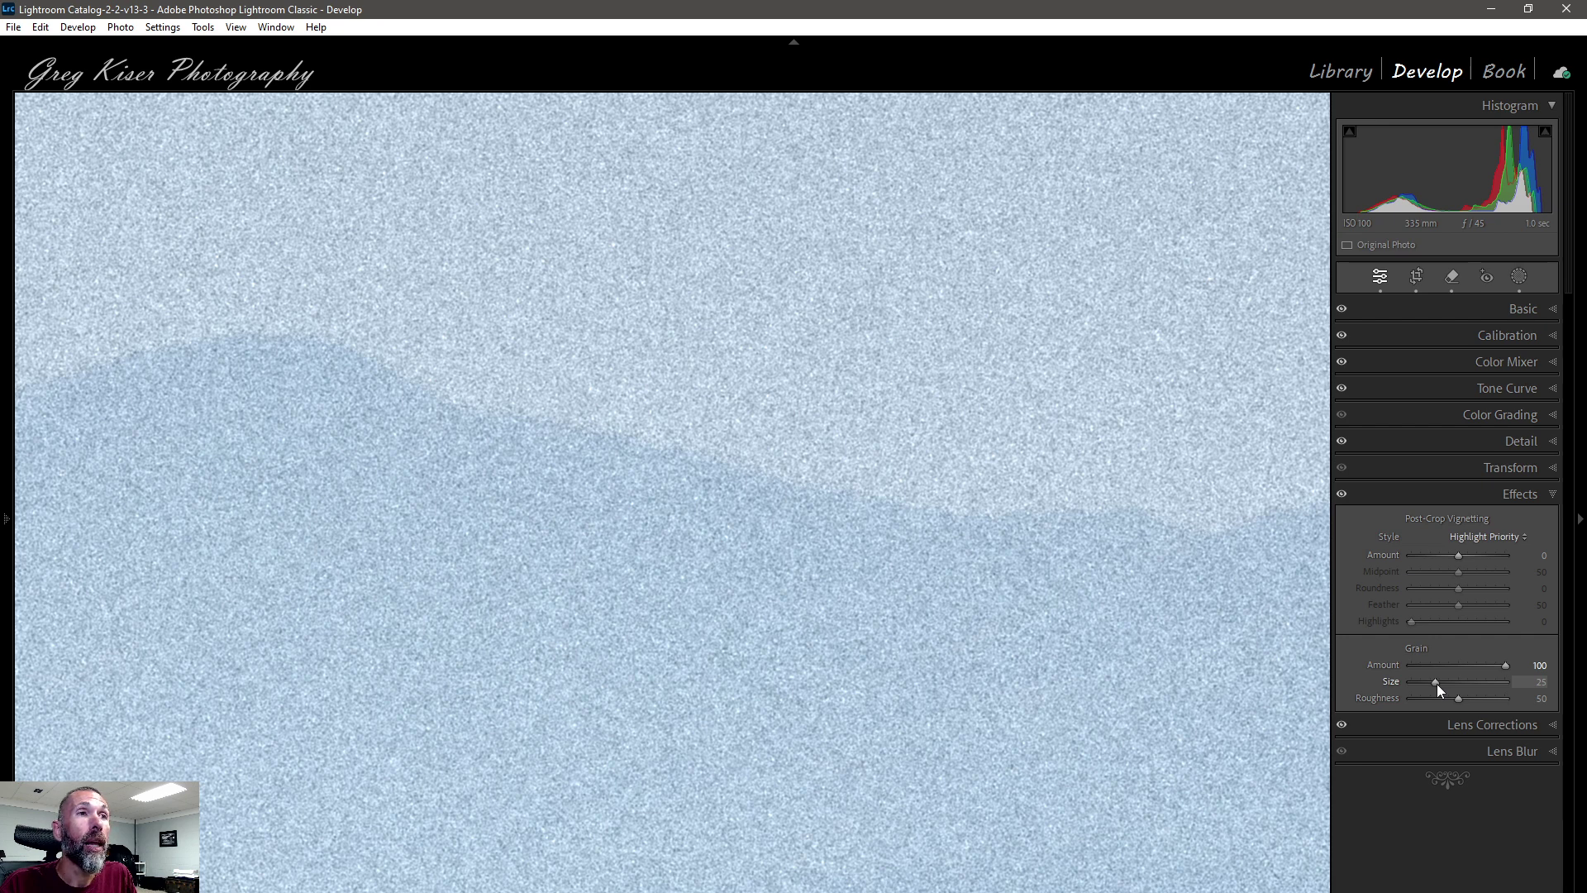
{"action": "left_click_drag", "start_coordinate": [1439, 690], "coordinate": [1449, 690]}
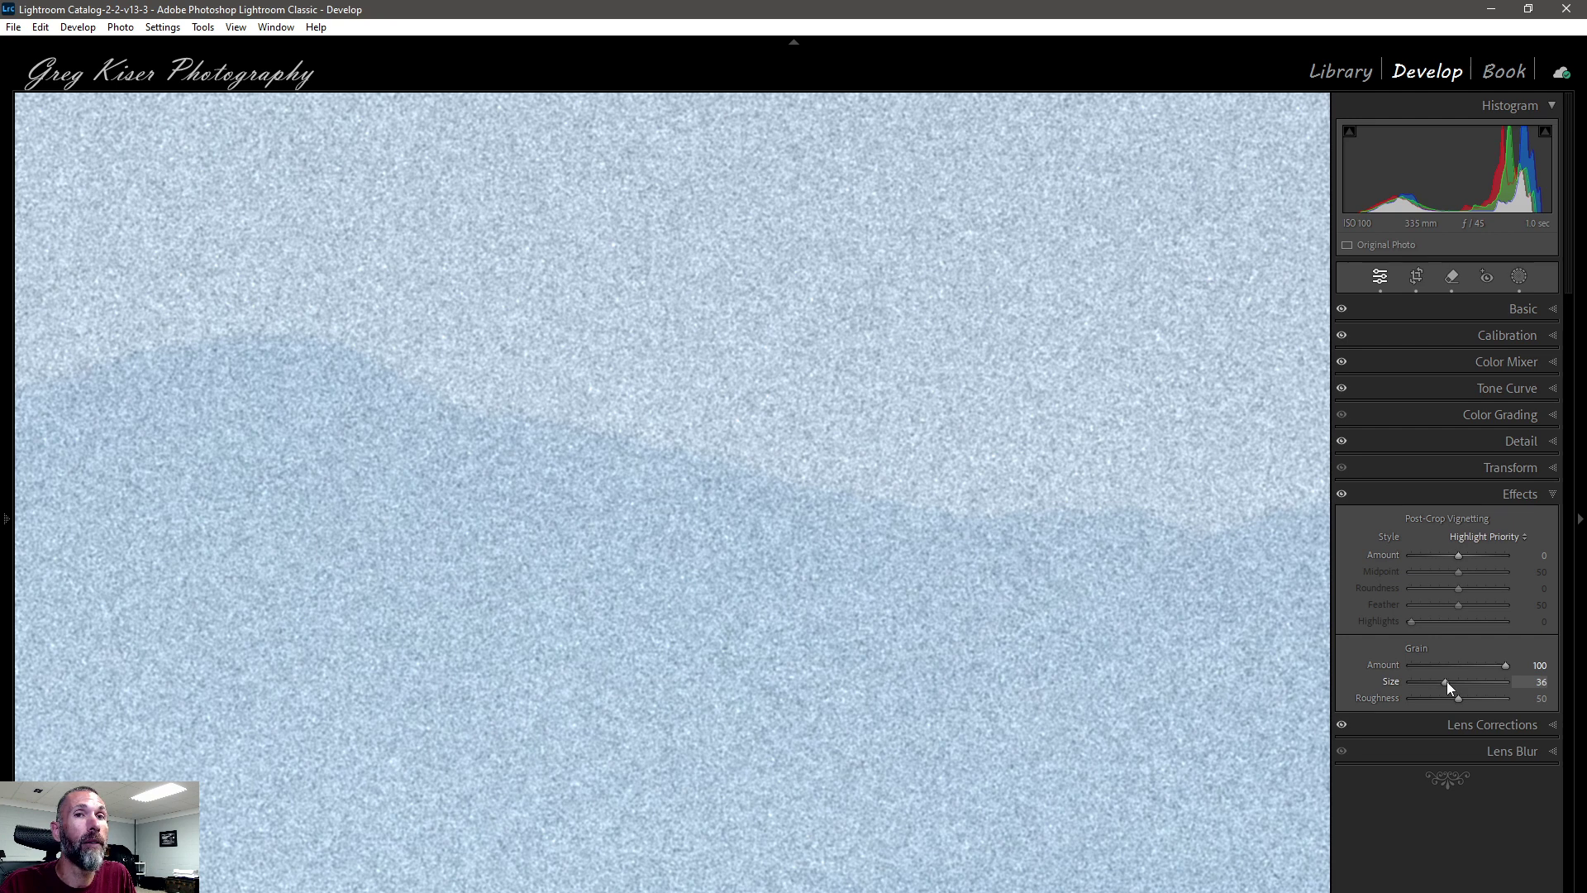
{"action": "left_click_drag", "start_coordinate": [1448, 688], "coordinate": [1443, 686]}
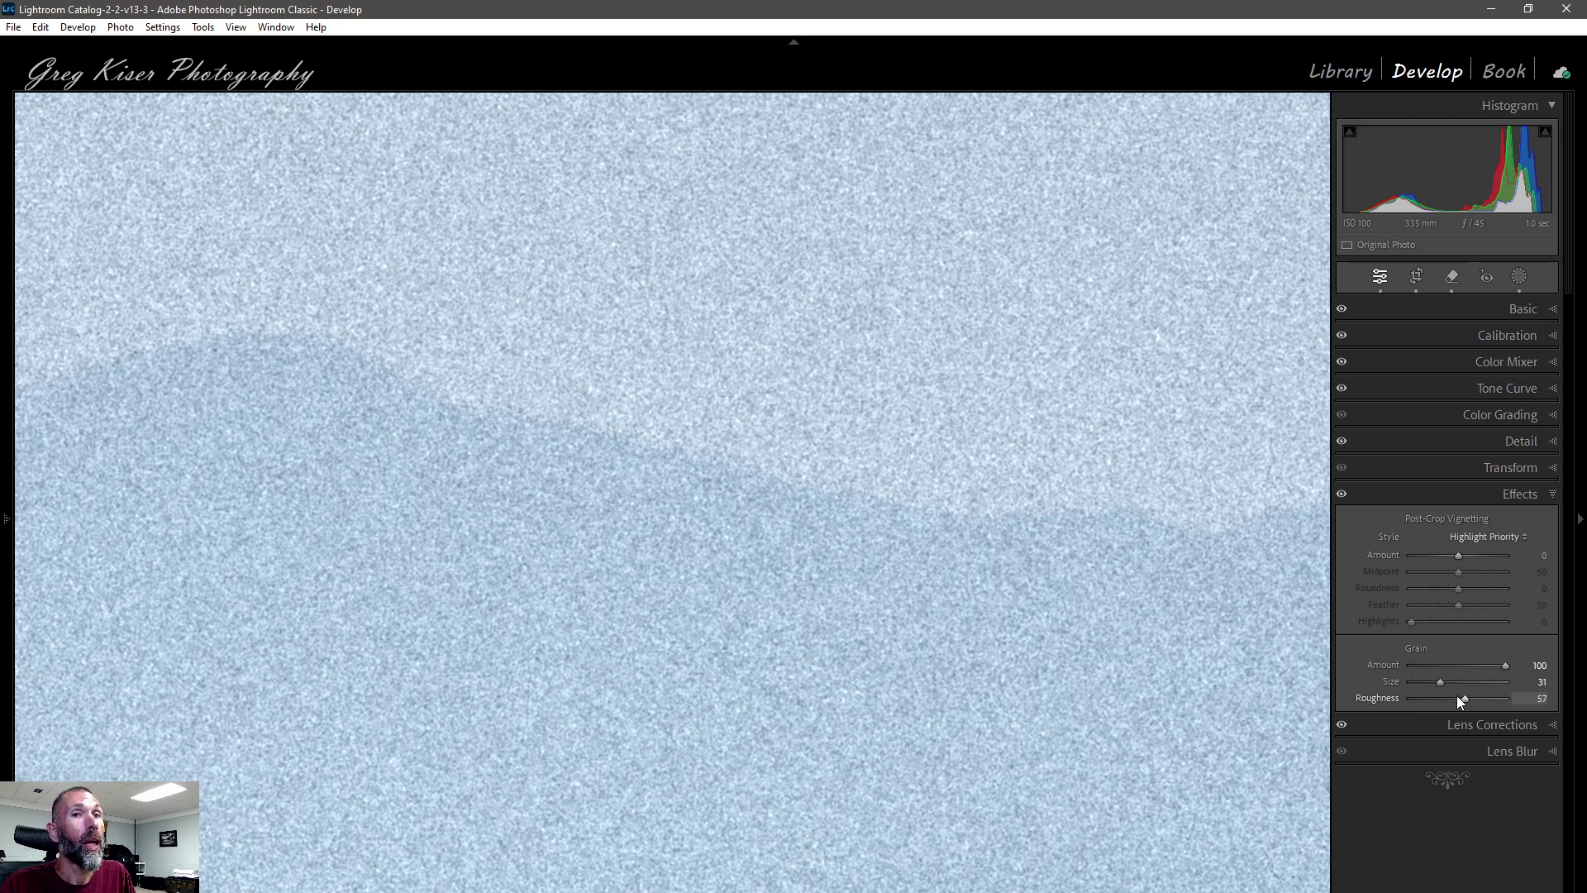
Lower the grain amount to 46 while checking it on the distant ridge and on the full photo.
{"action": "left_click", "coordinate": [992, 636]}
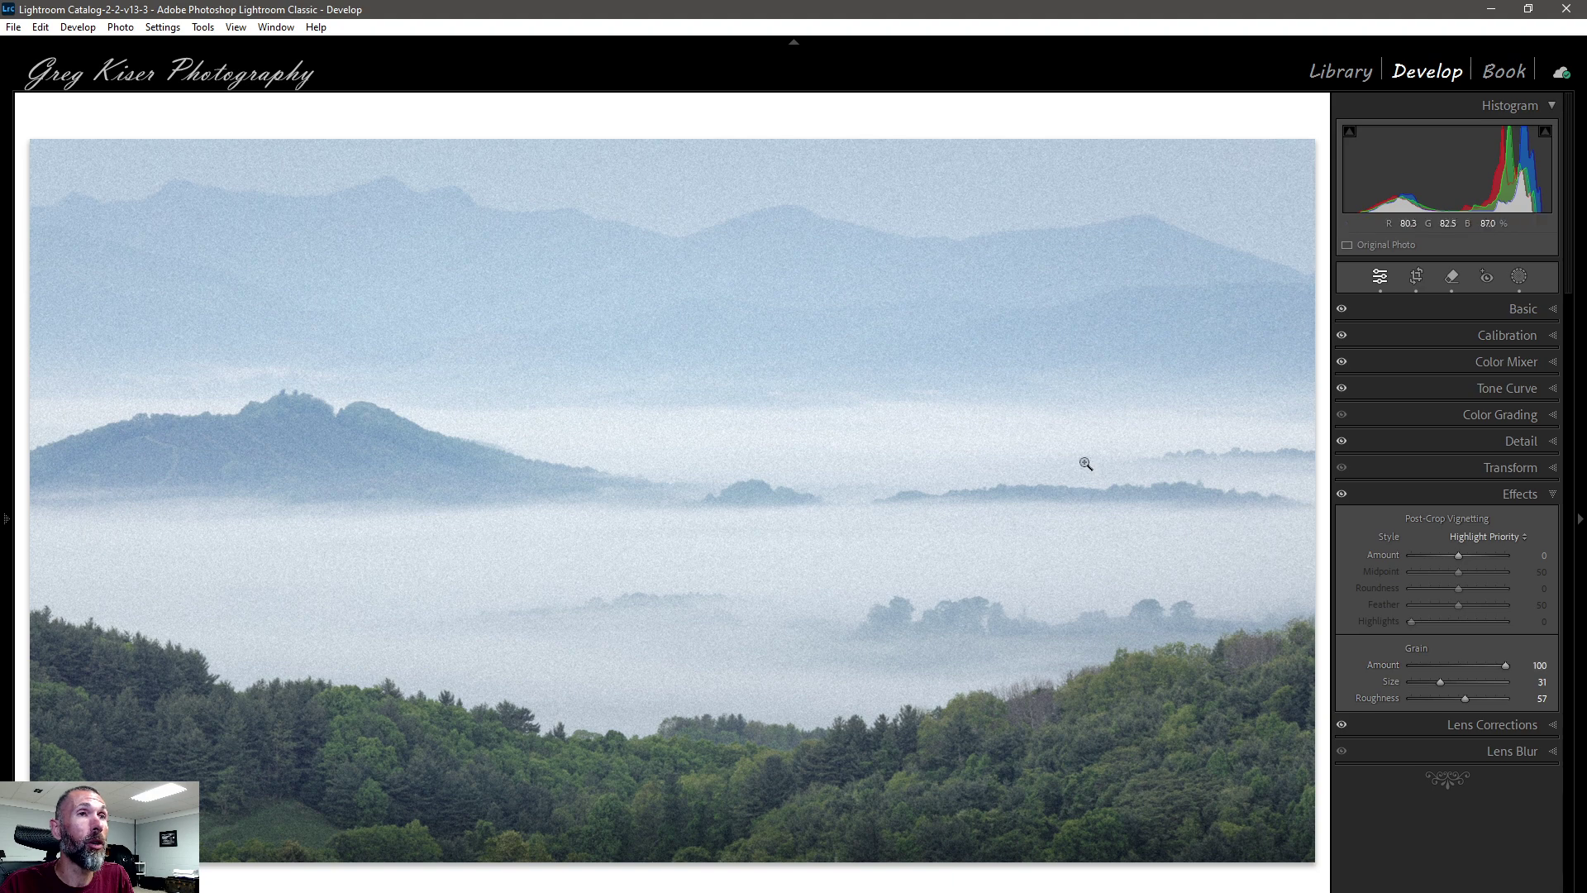
{"action": "left_click_drag", "start_coordinate": [716, 248], "coordinate": [729, 503]}
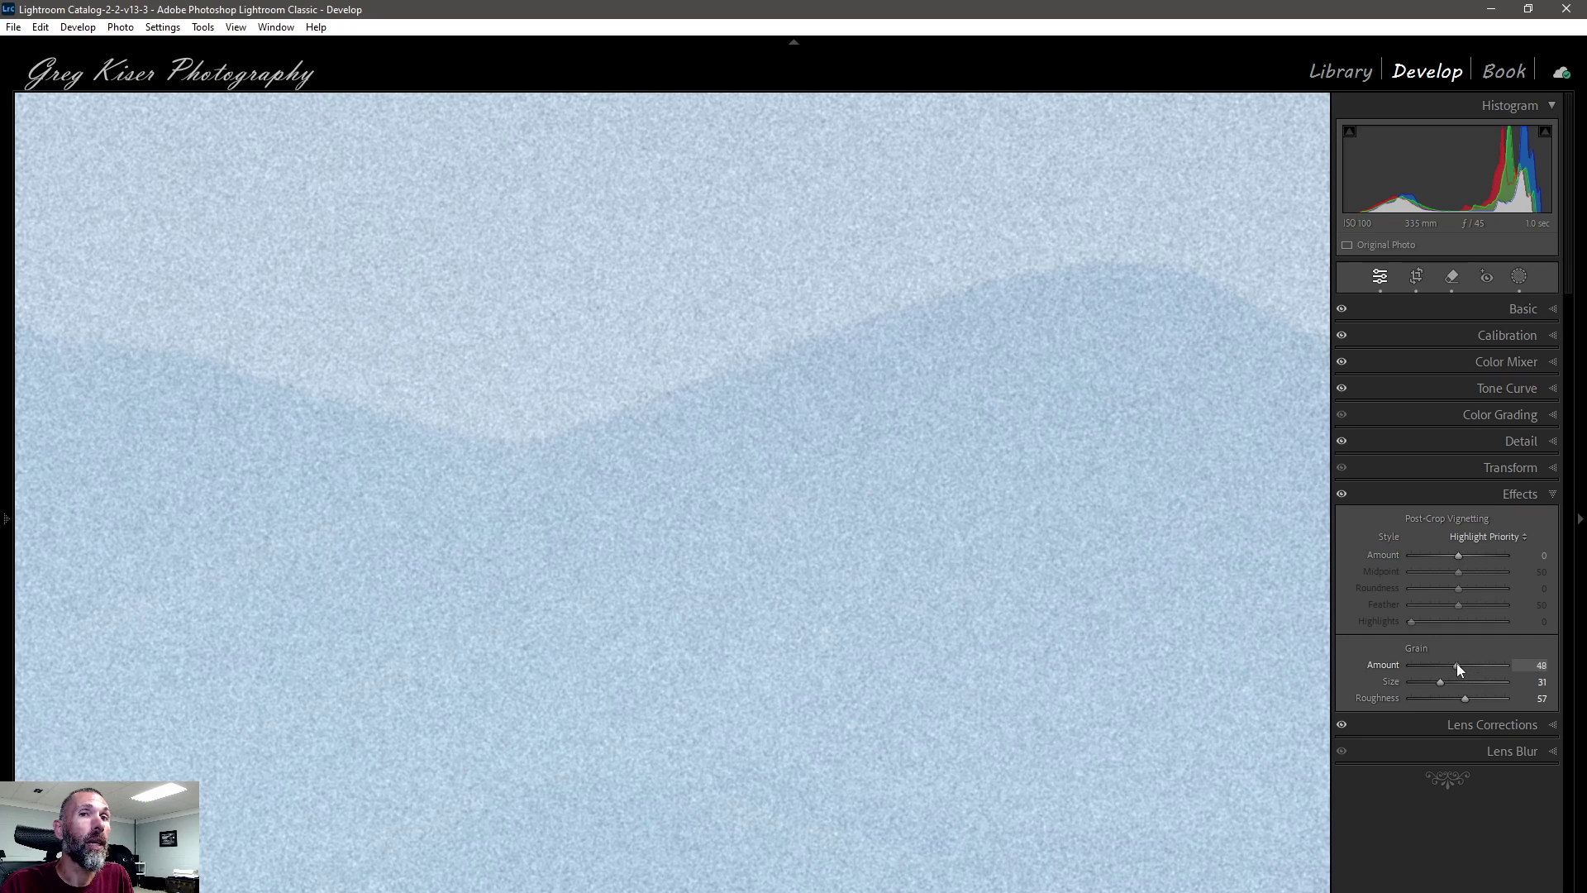
{"action": "left_click_drag", "start_coordinate": [1459, 670], "coordinate": [1458, 669]}
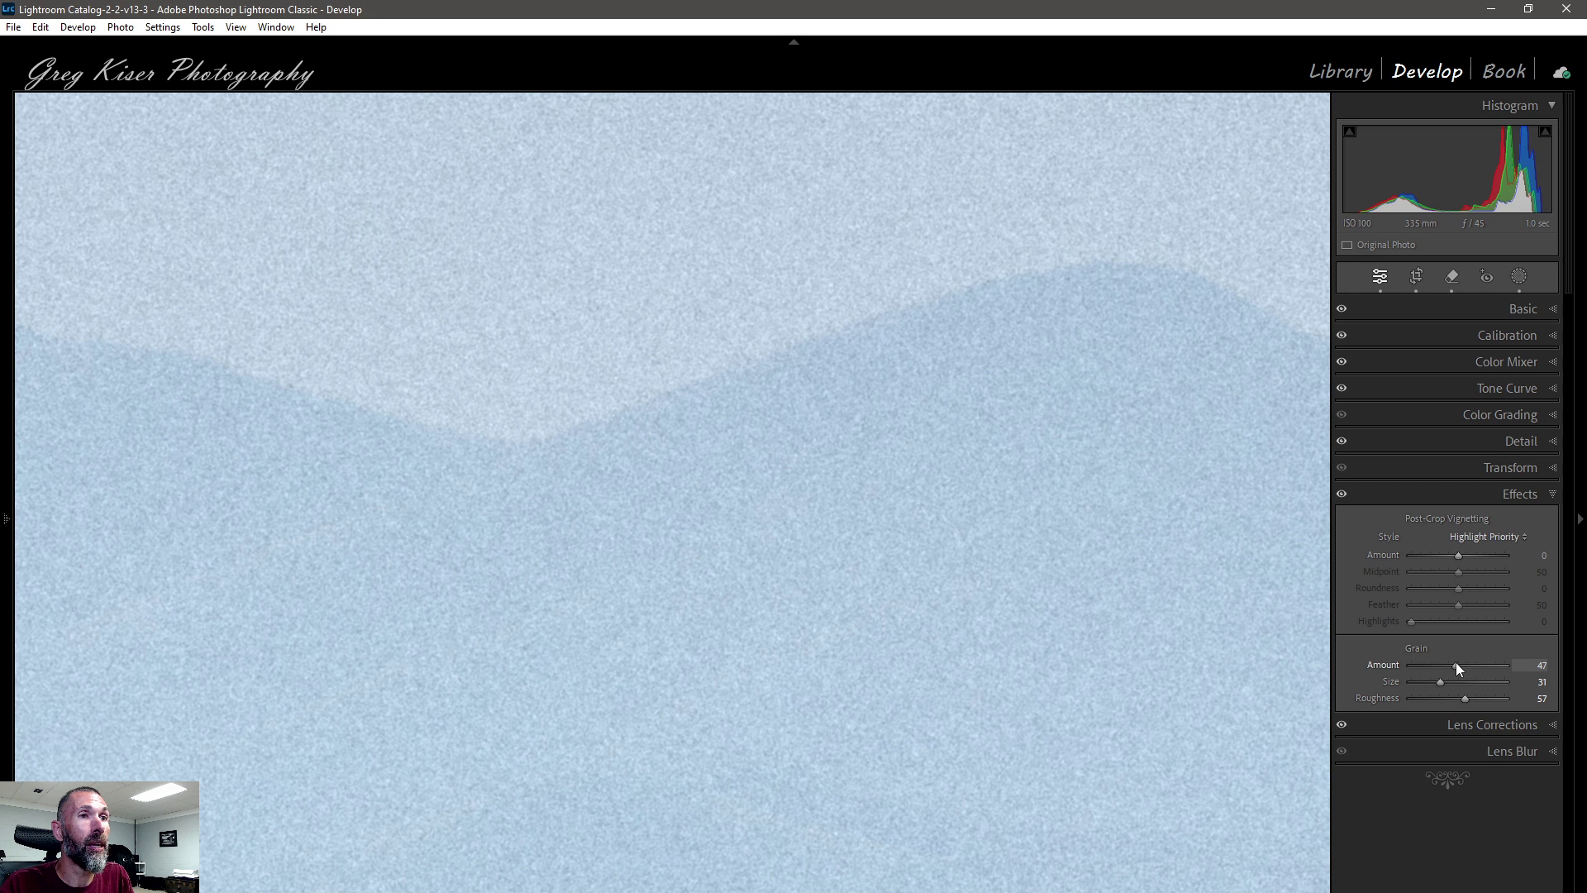
{"action": "left_click_drag", "start_coordinate": [1457, 666], "coordinate": [1455, 666]}
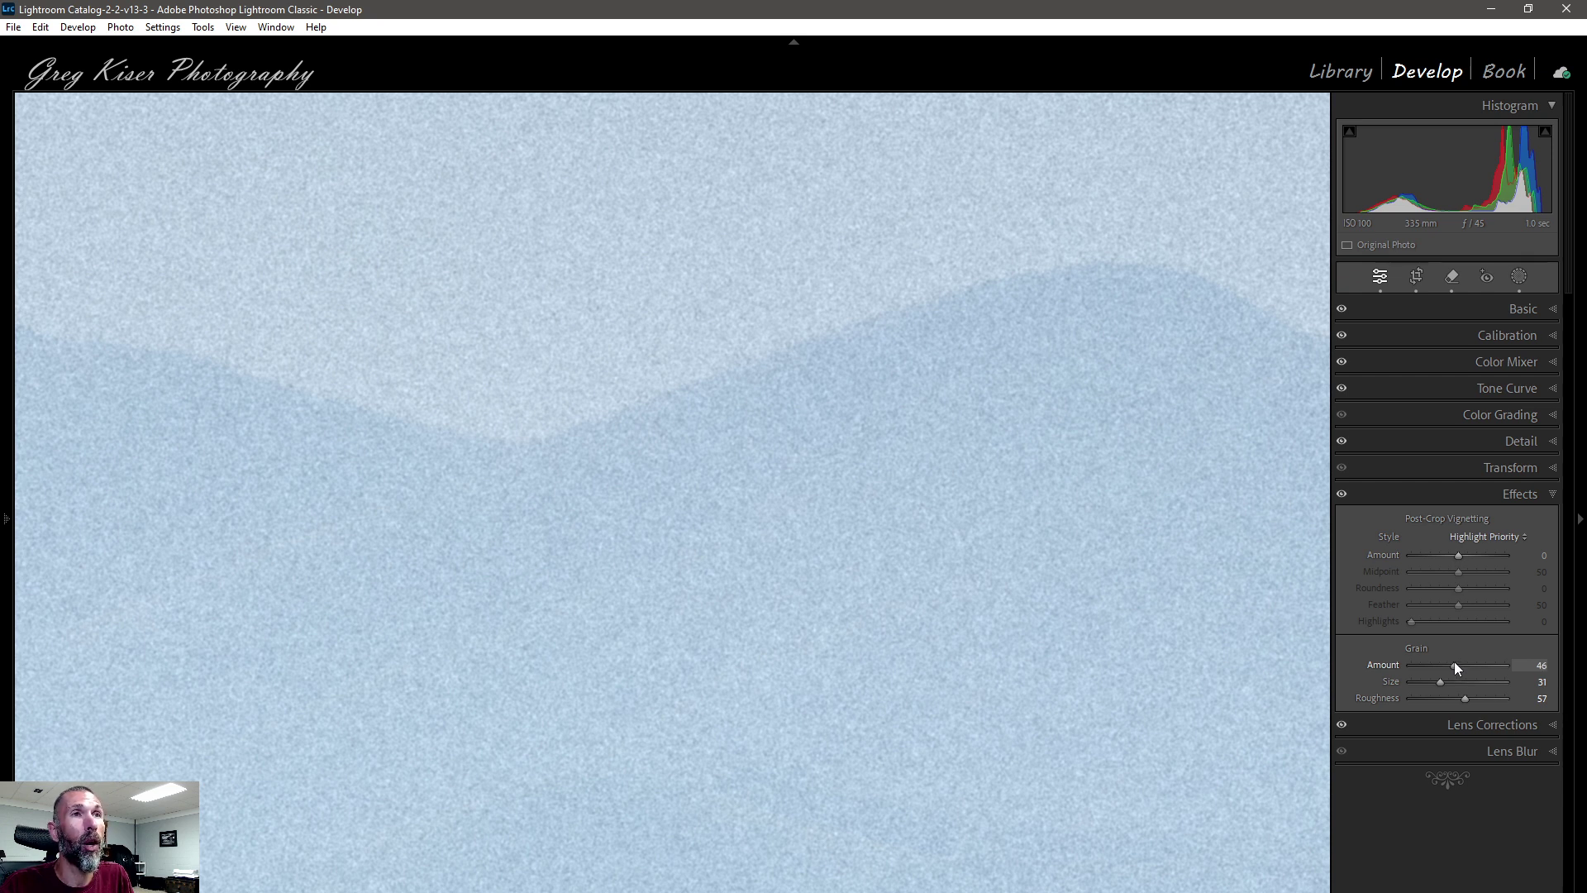
{"action": "left_click", "coordinate": [833, 357]}
{"action": "left_click", "coordinate": [904, 425]}
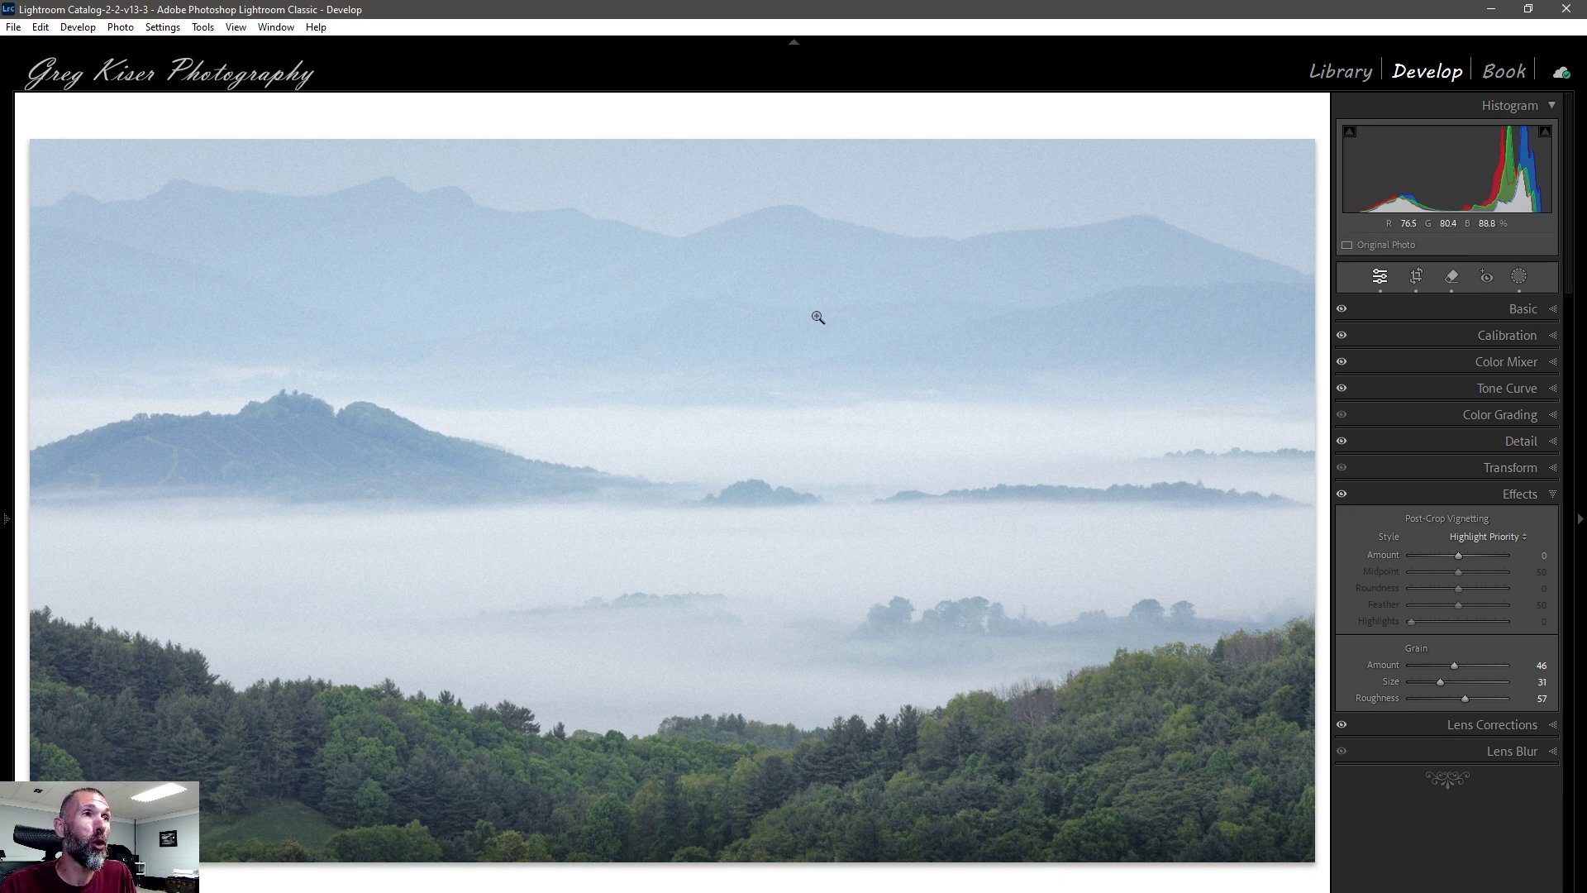
Examine the grain along the distant ridgeline and reduce its amount to 38.
{"action": "left_click", "coordinate": [709, 253]}
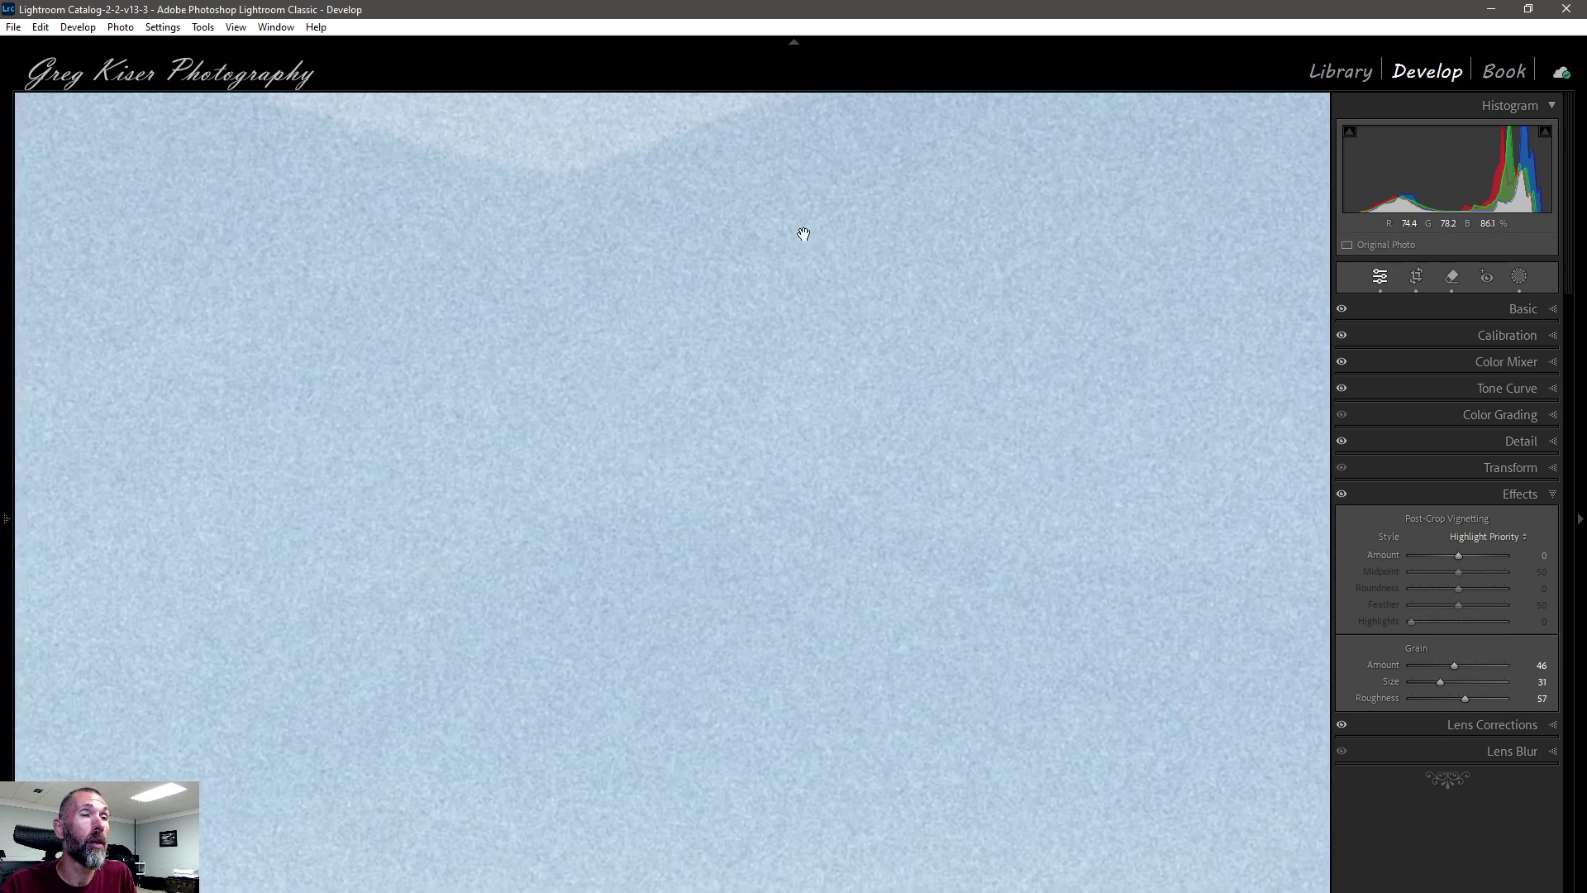
{"action": "left_click_drag", "start_coordinate": [750, 199], "coordinate": [702, 479]}
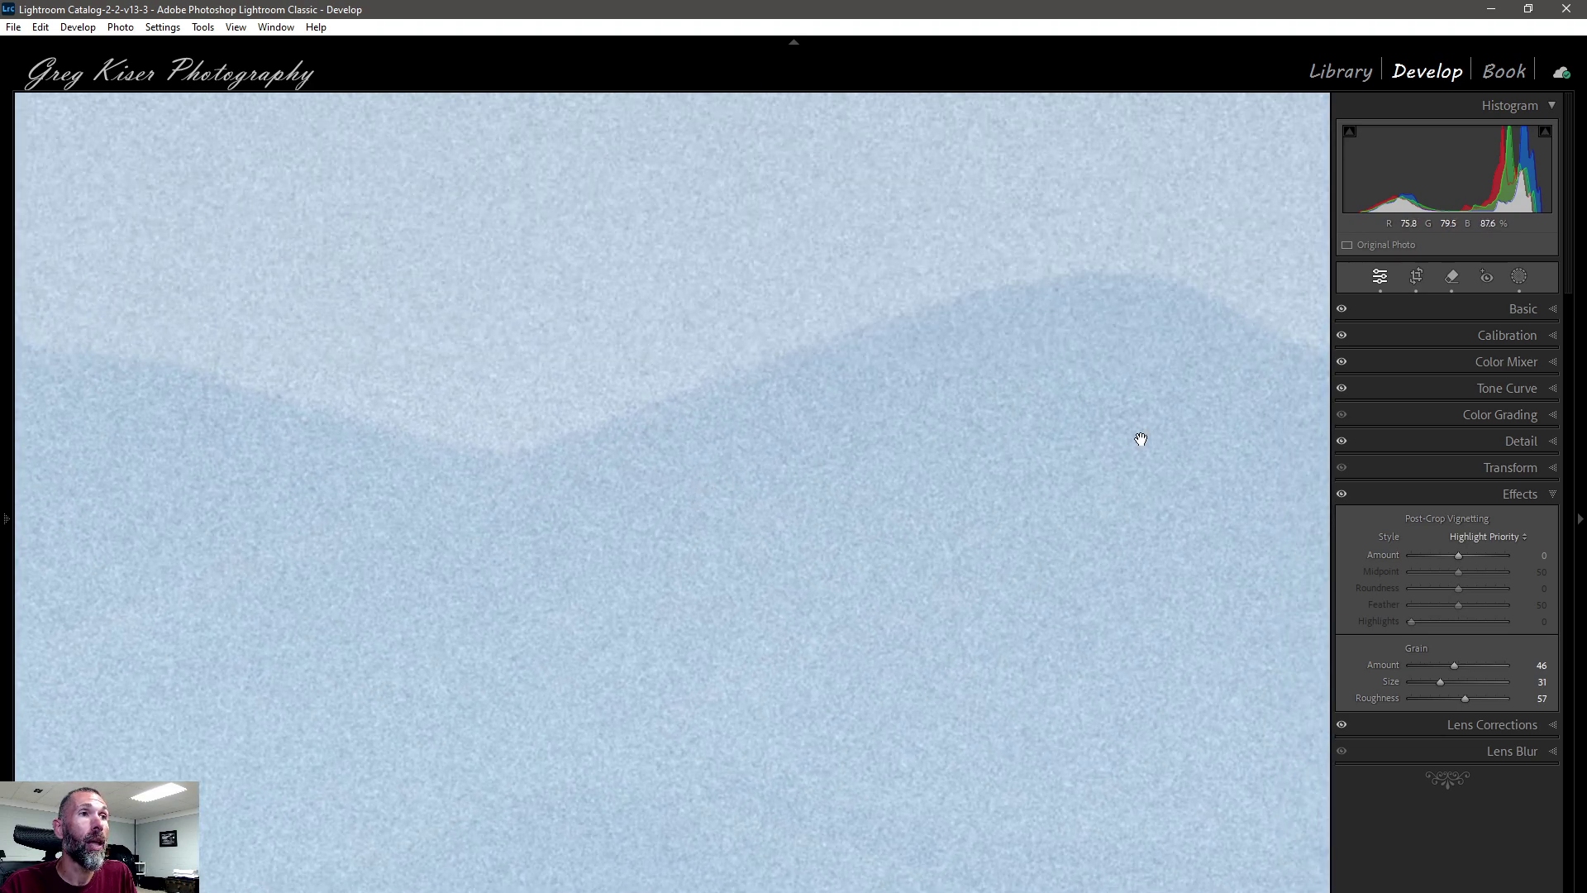
{"action": "left_click_drag", "start_coordinate": [1138, 436], "coordinate": [500, 496]}
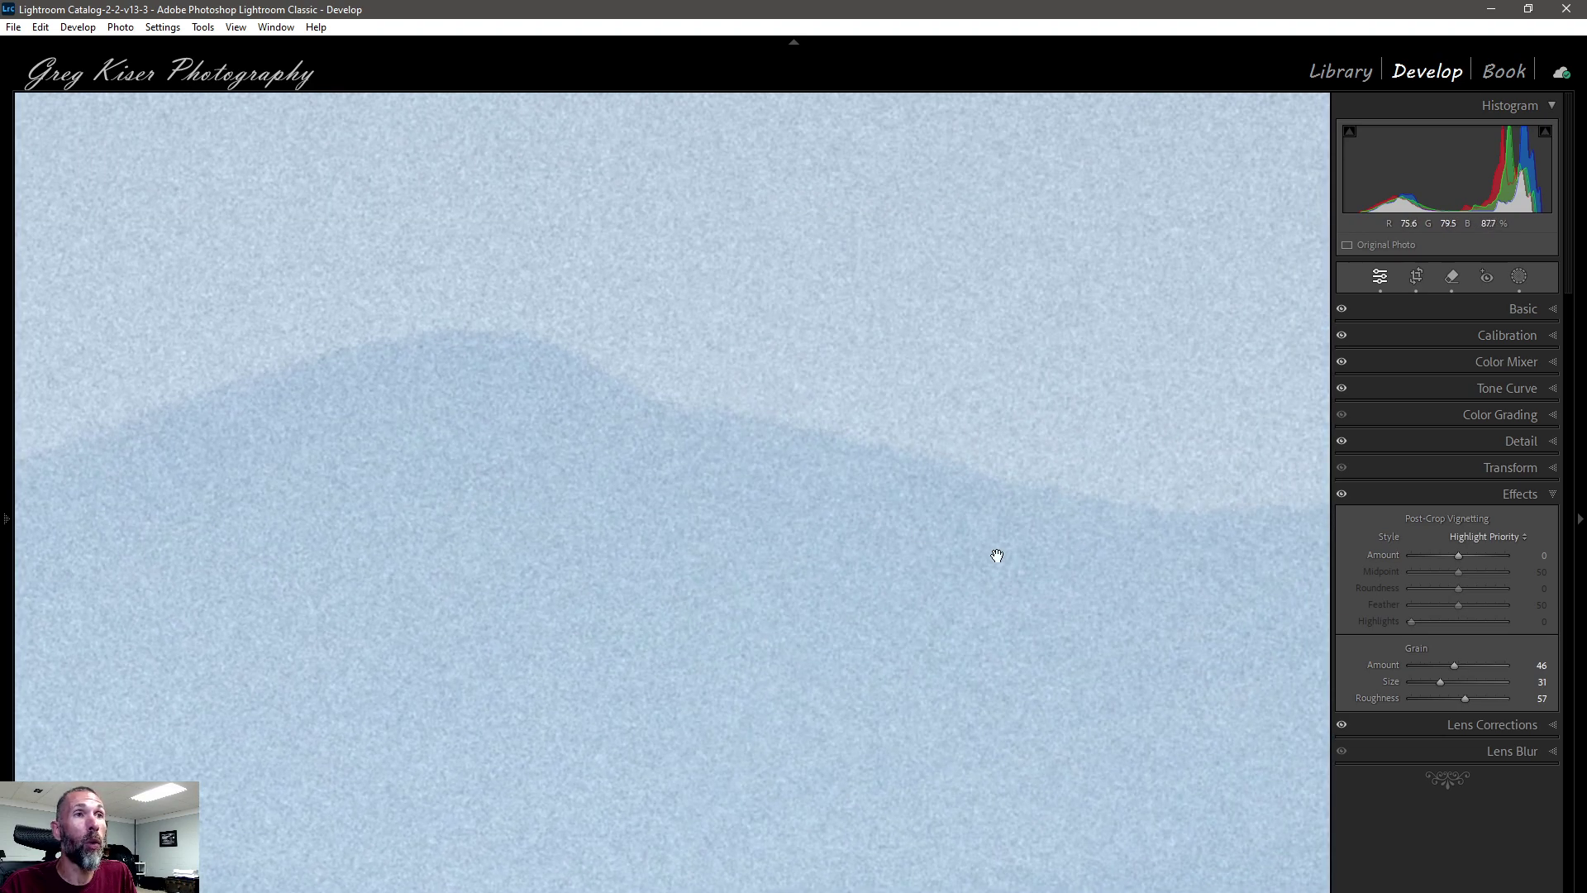
{"action": "left_click_drag", "start_coordinate": [1002, 555], "coordinate": [542, 488]}
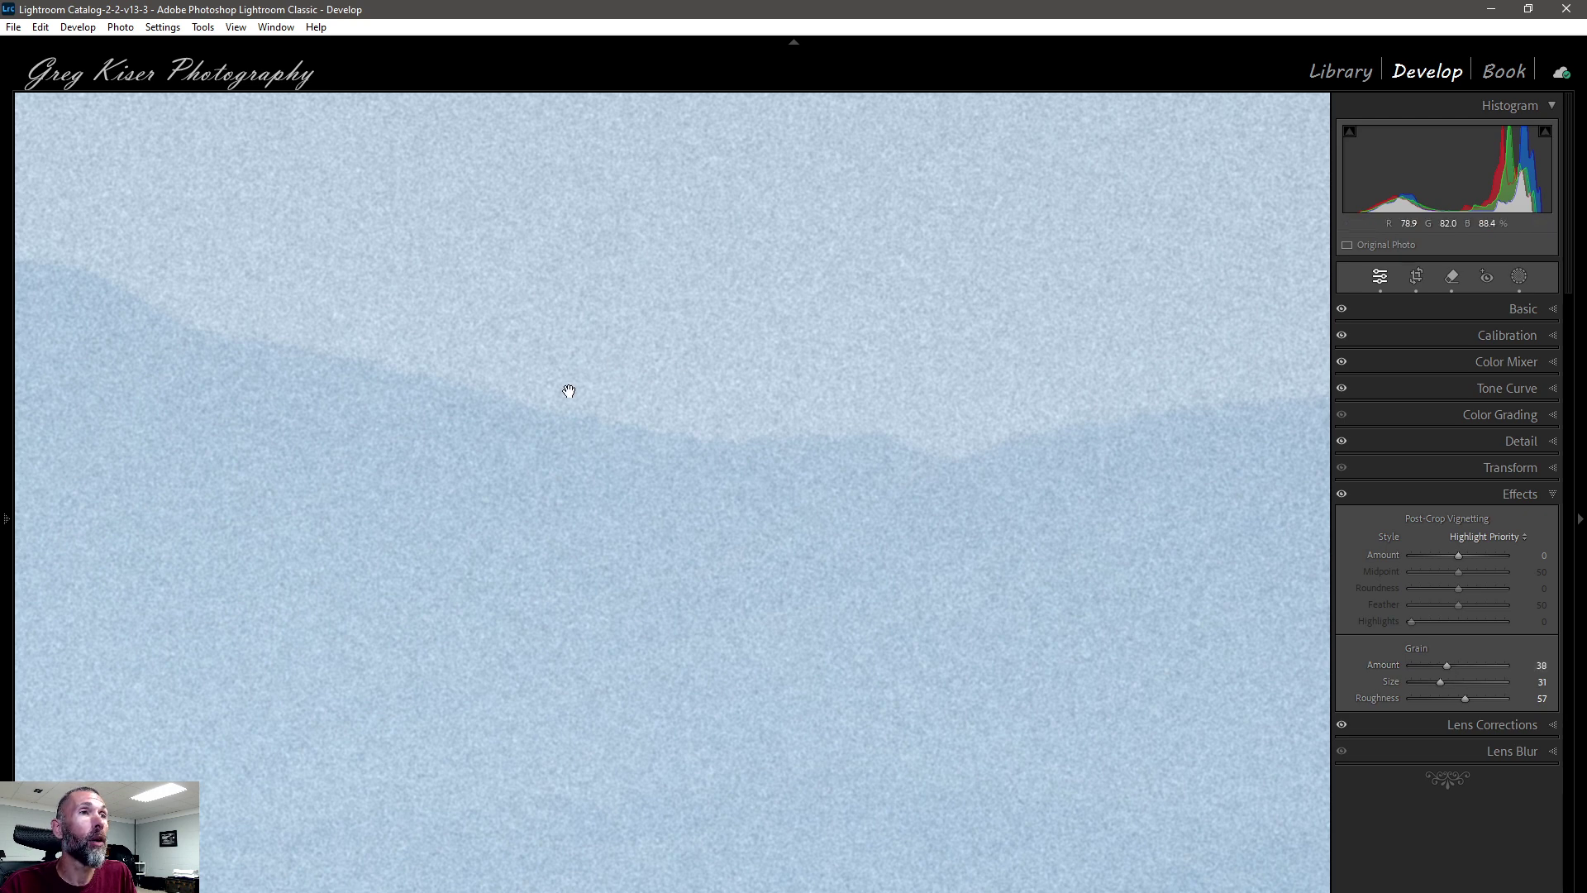
{"action": "left_click", "coordinate": [748, 397]}
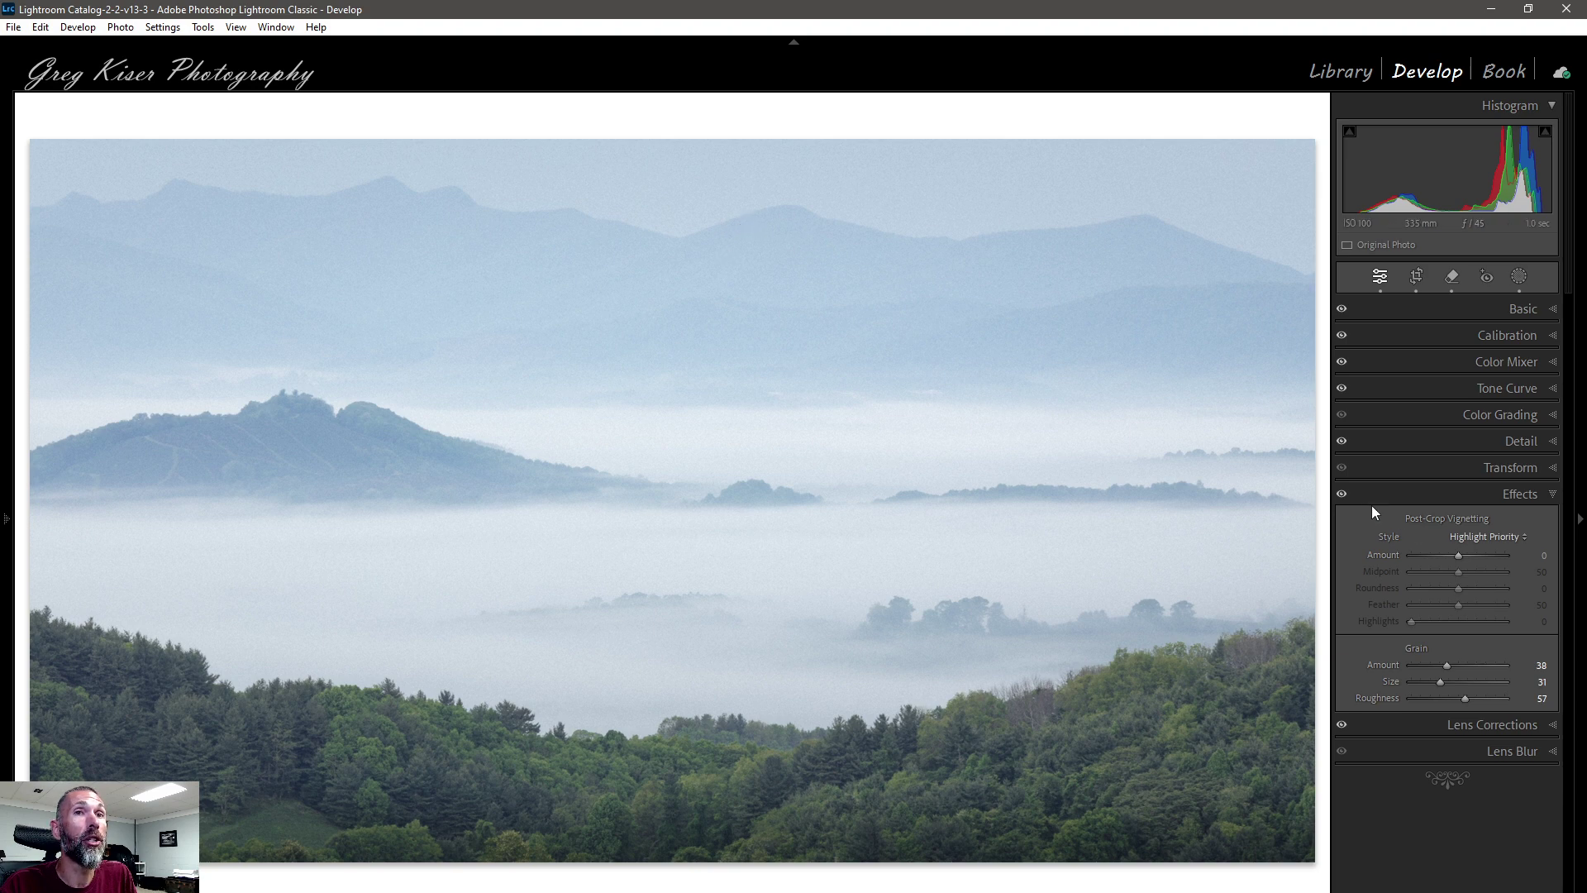
Compare the mountain peak up close with the Effects adjustments off and on, and return to the full photo.
{"action": "left_click", "coordinate": [821, 227]}
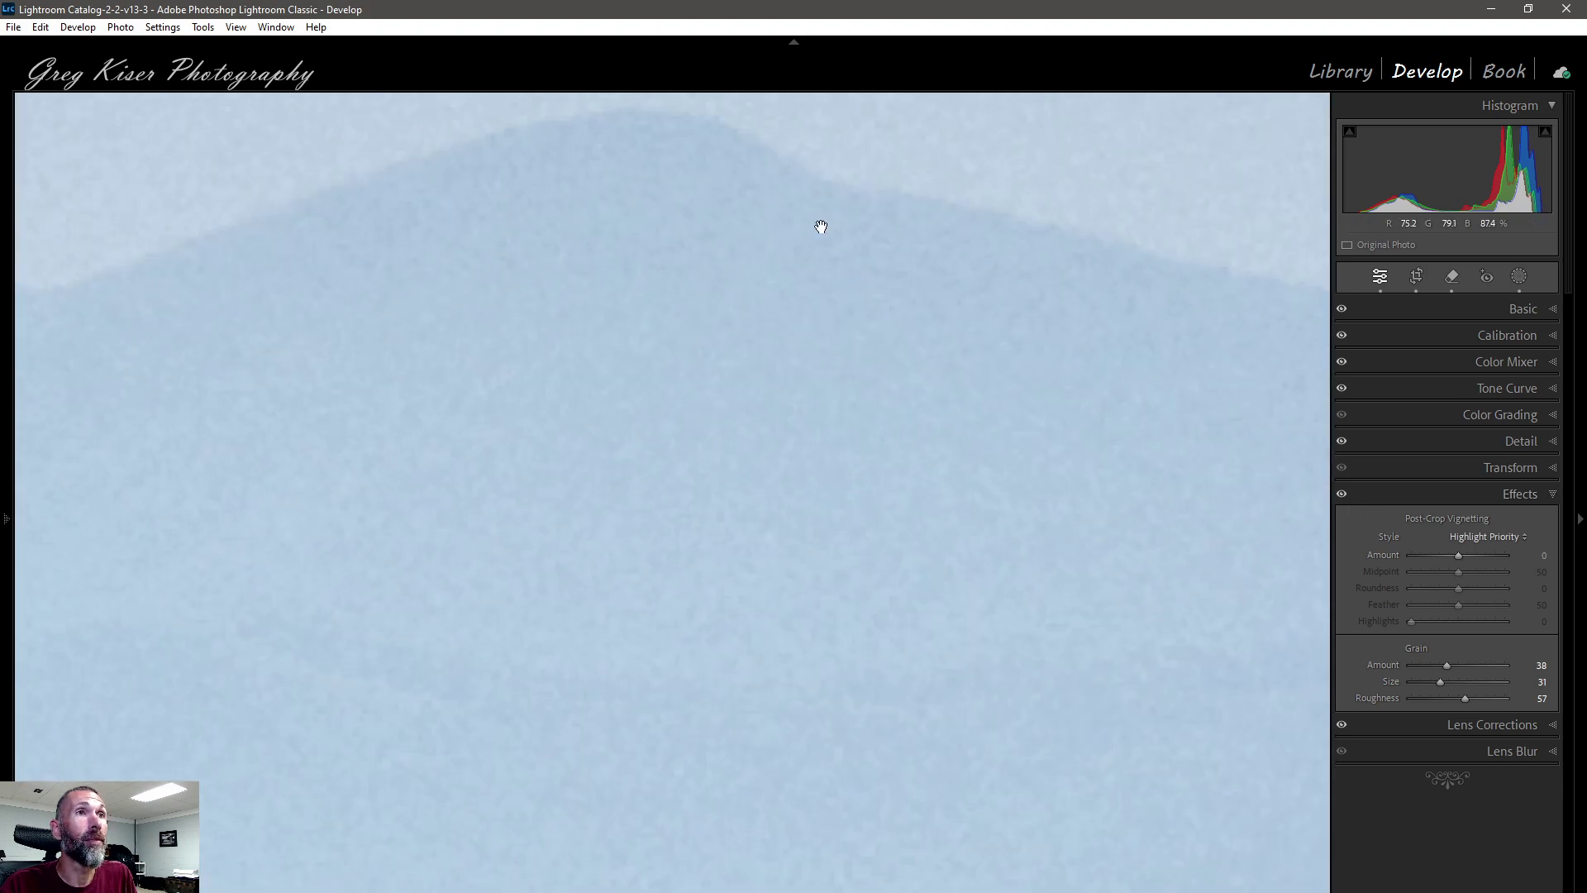
{"action": "left_click_drag", "start_coordinate": [819, 230], "coordinate": [822, 353]}
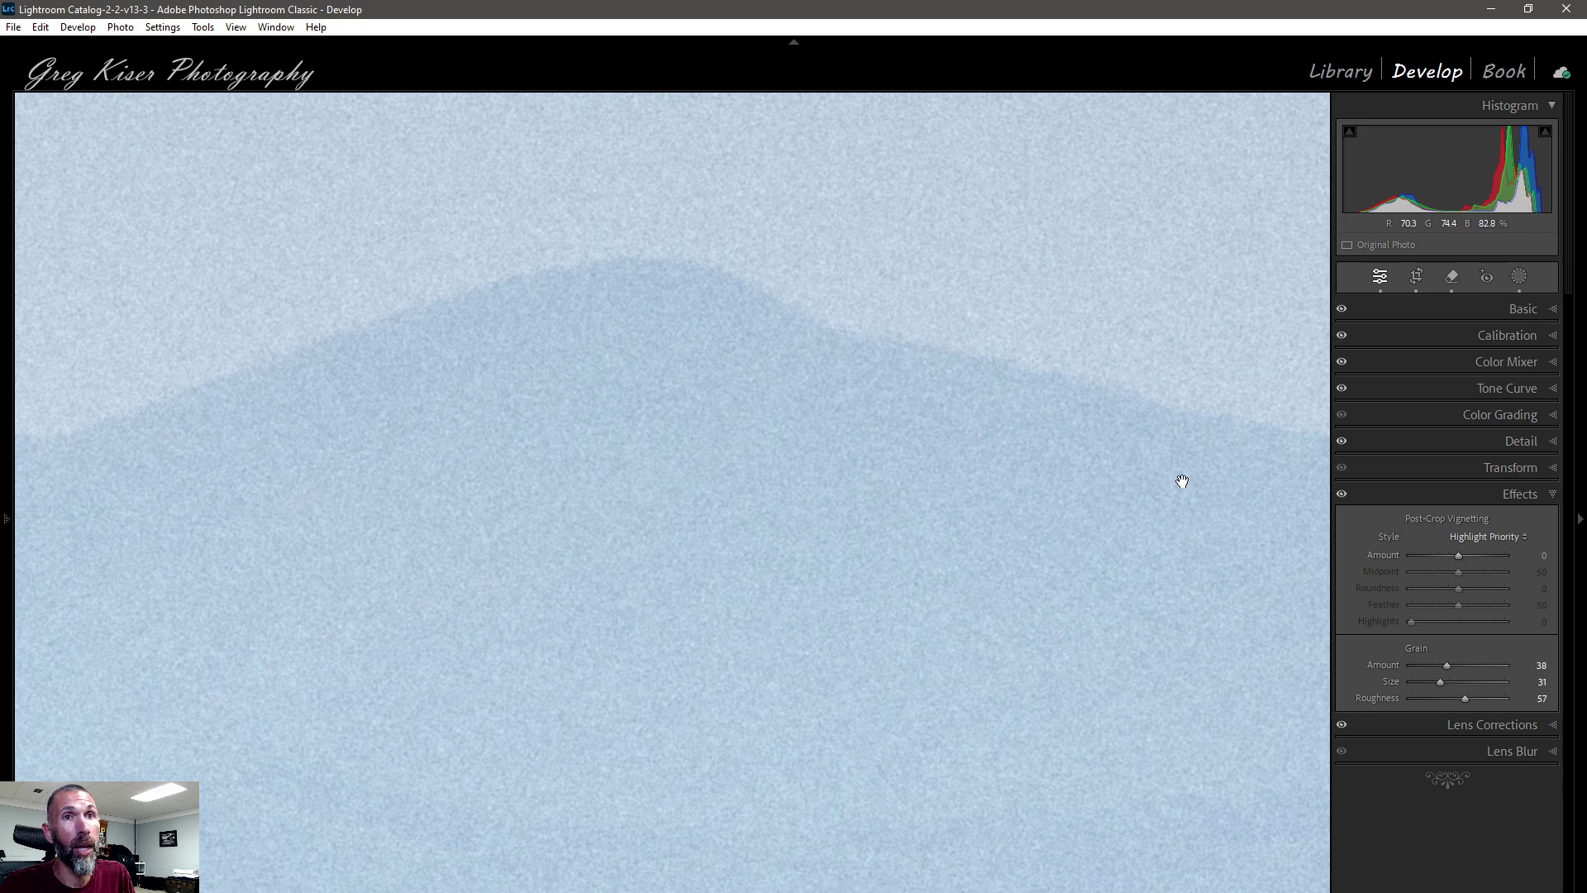
{"action": "left_click", "coordinate": [1341, 494]}
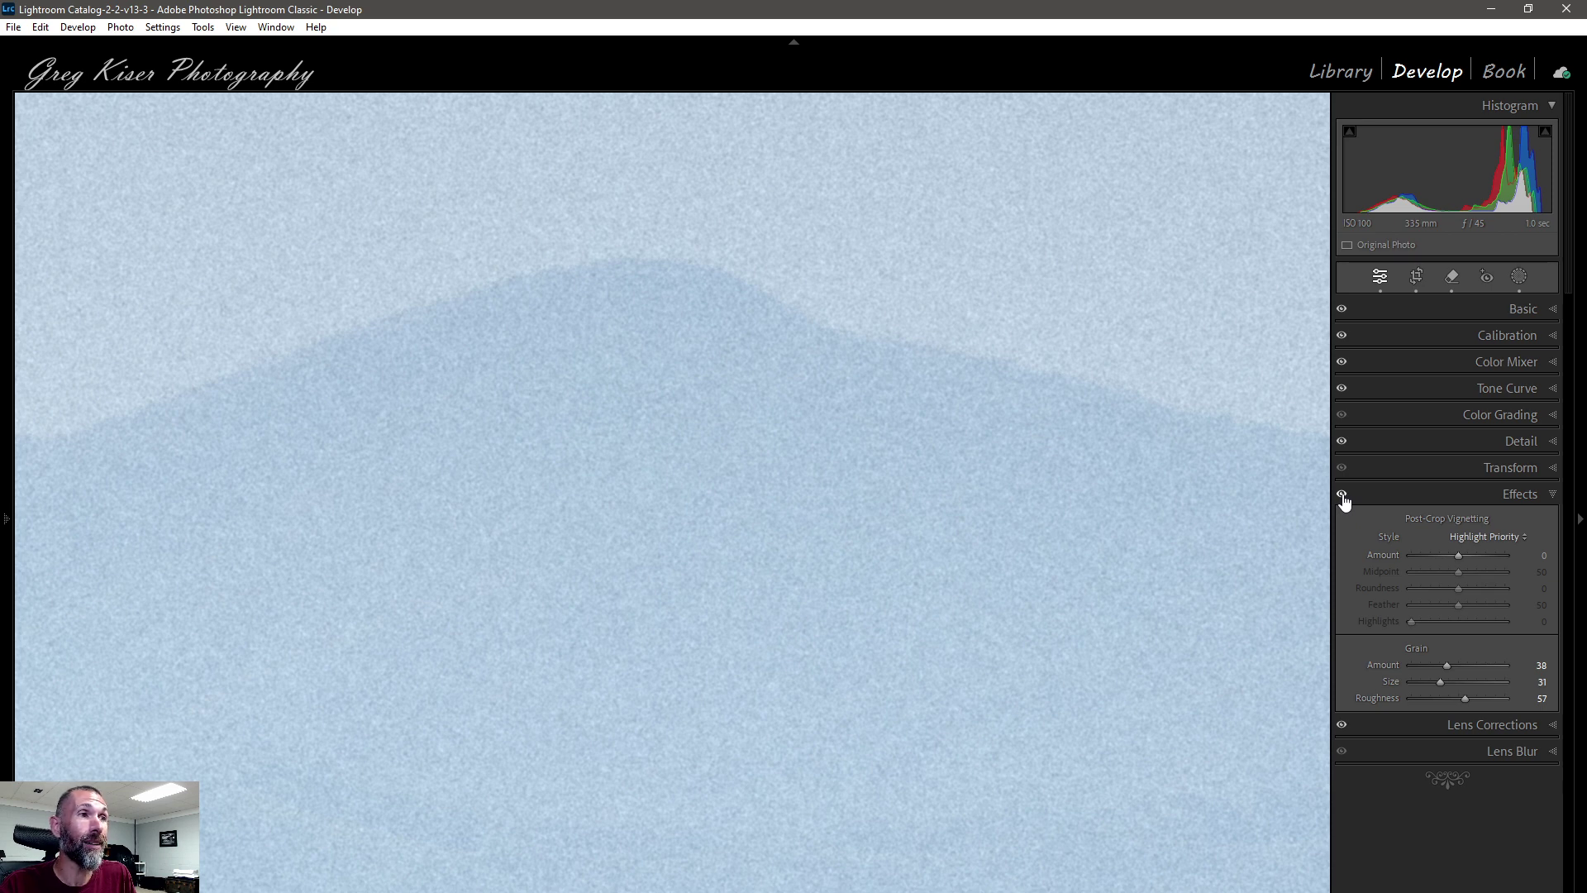
{"action": "left_click", "coordinate": [902, 458]}
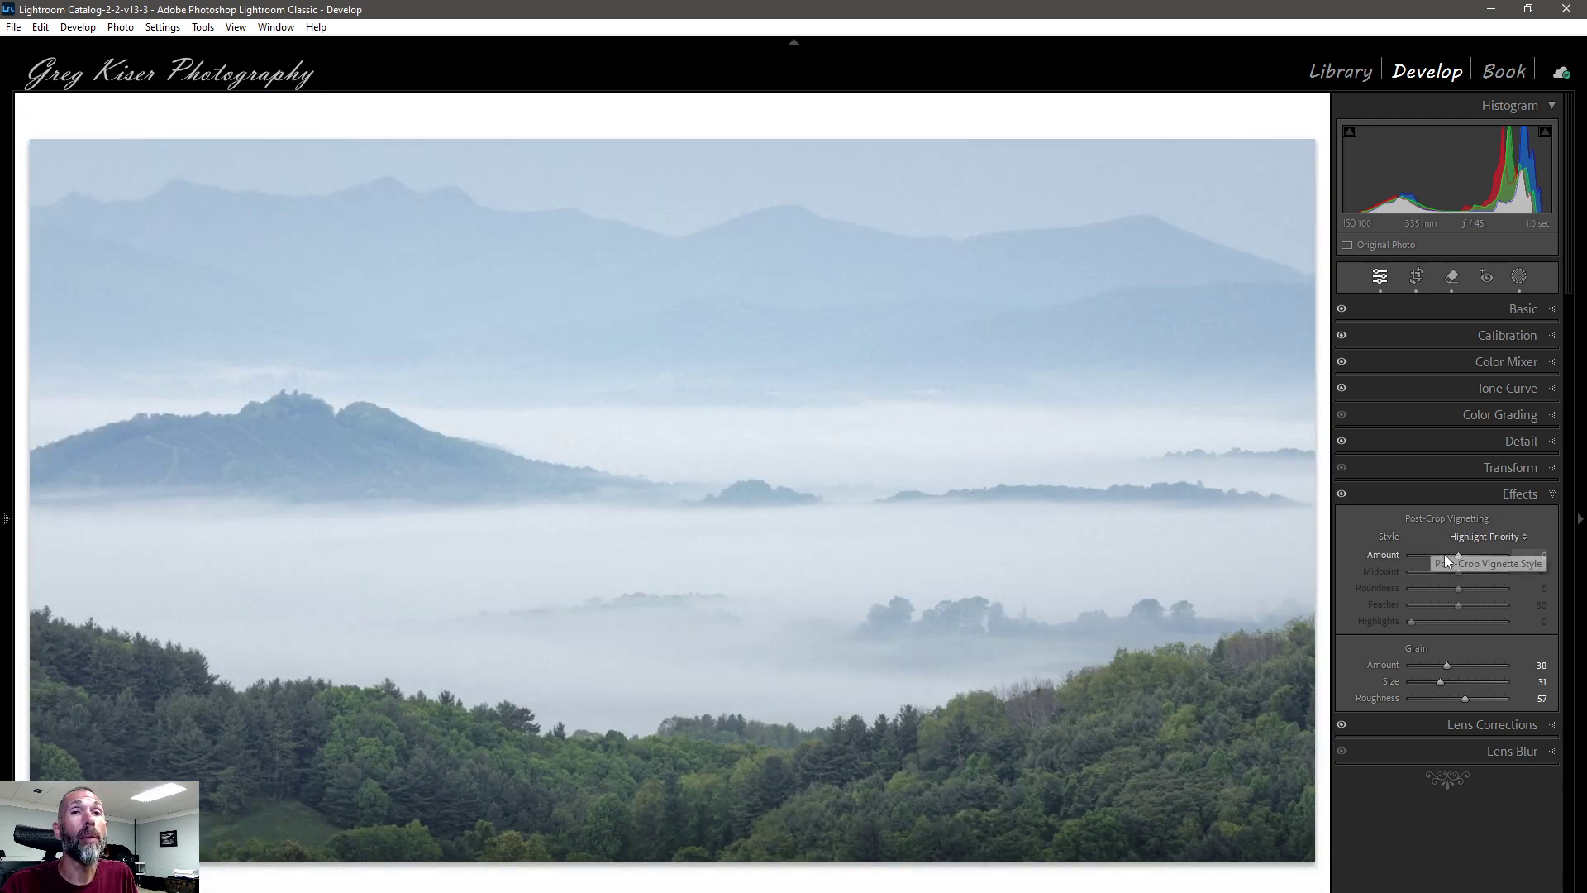
Set the grain amount to 17, and reset the grain size to 25 and roughness to 50.
{"action": "double_click", "coordinate": [1447, 666]}
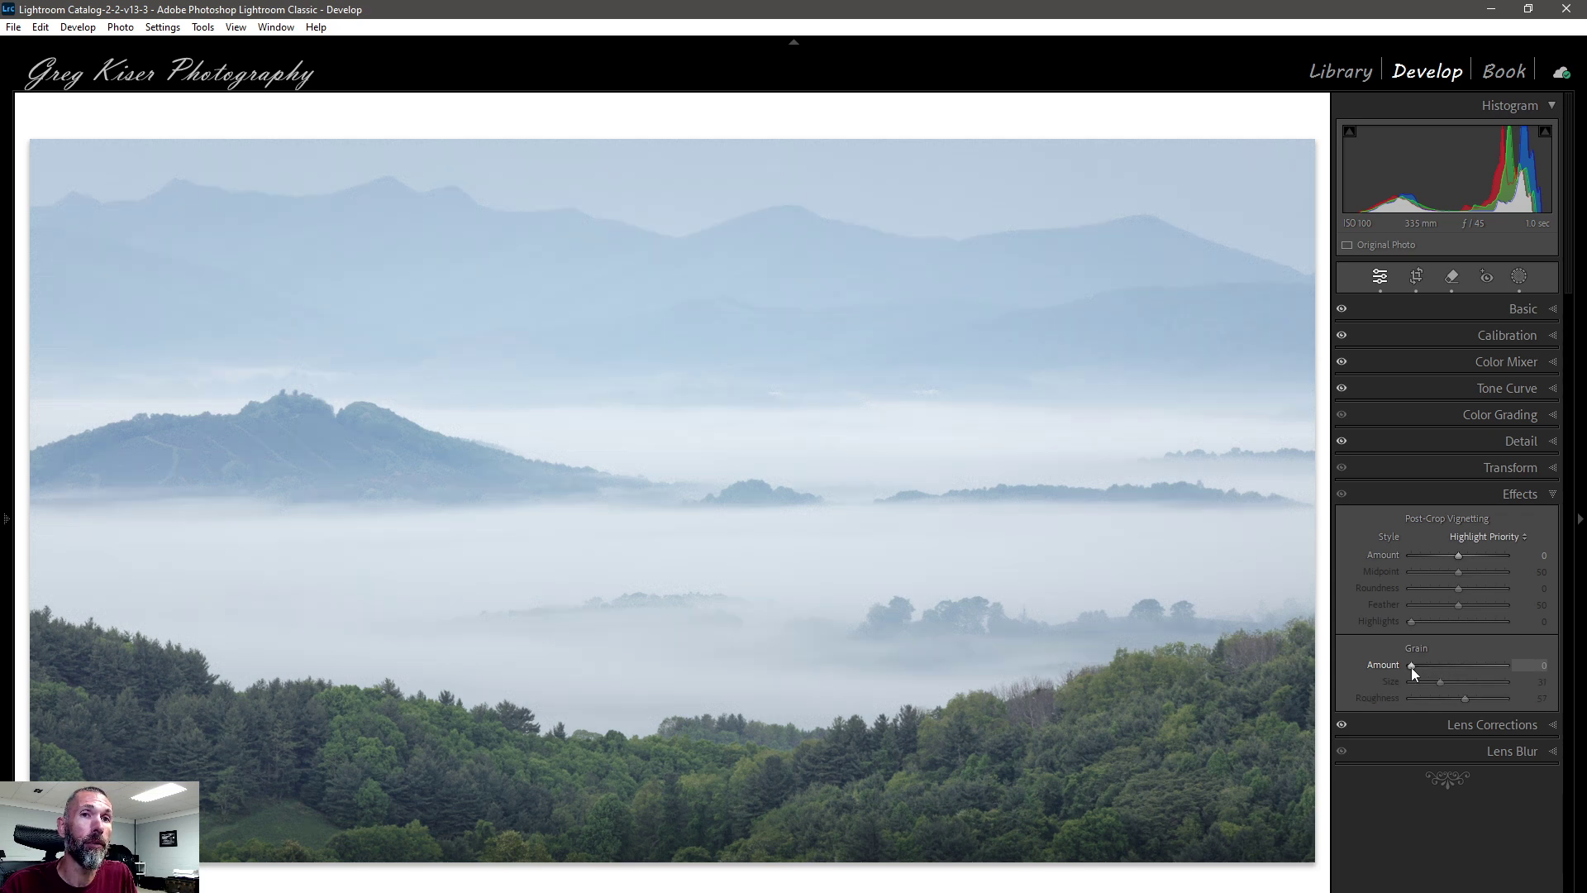
{"action": "left_click_drag", "start_coordinate": [1412, 666], "coordinate": [1429, 667]}
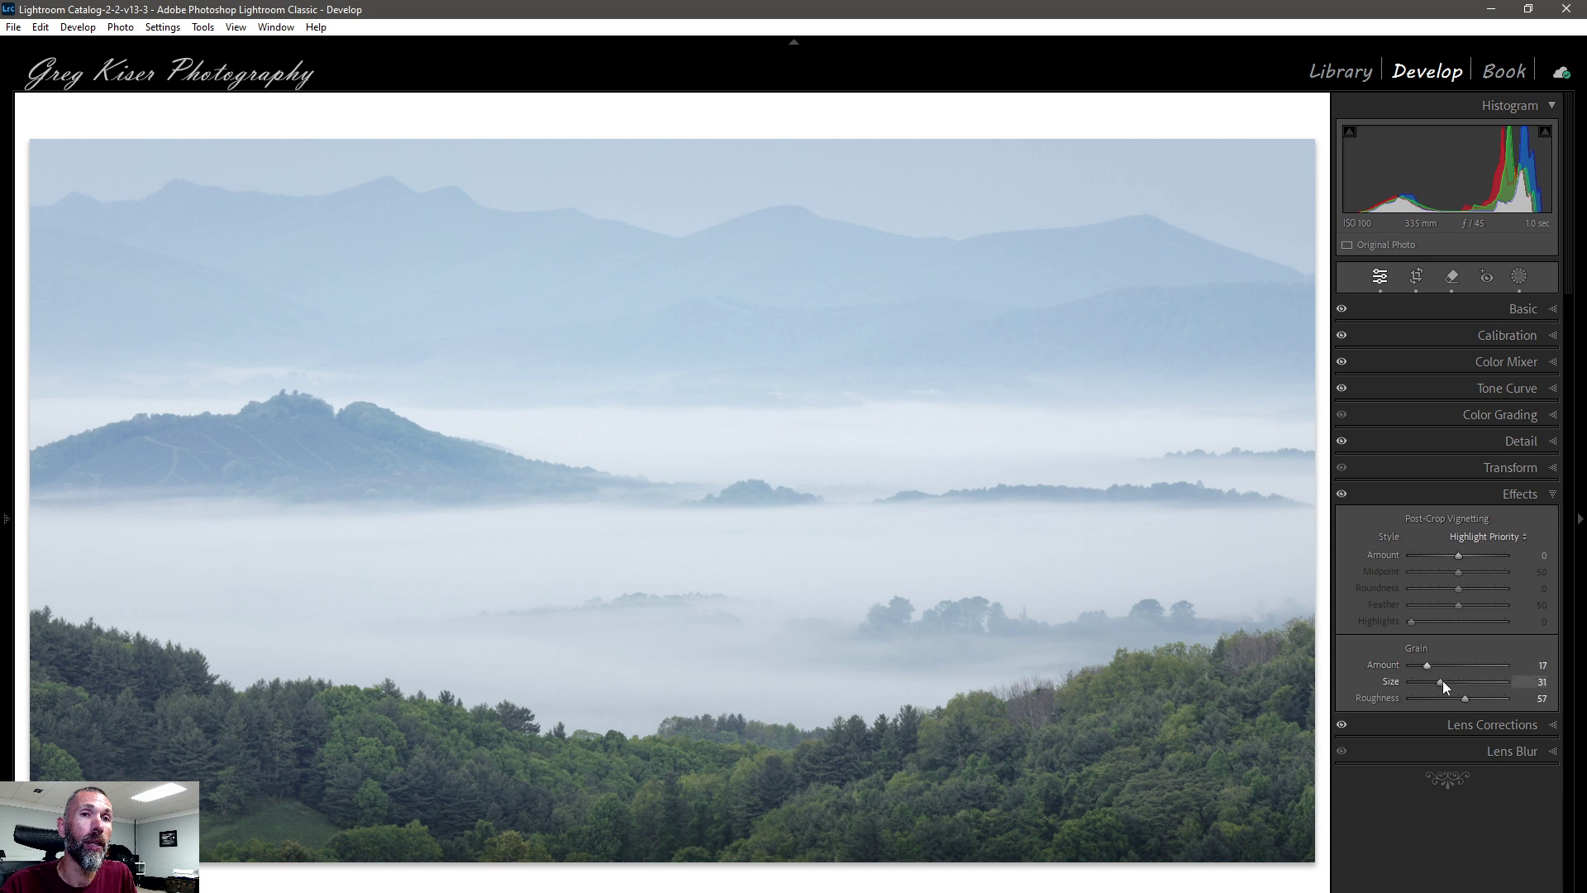
{"action": "double_click", "coordinate": [1442, 681]}
{"action": "double_click", "coordinate": [1465, 698]}
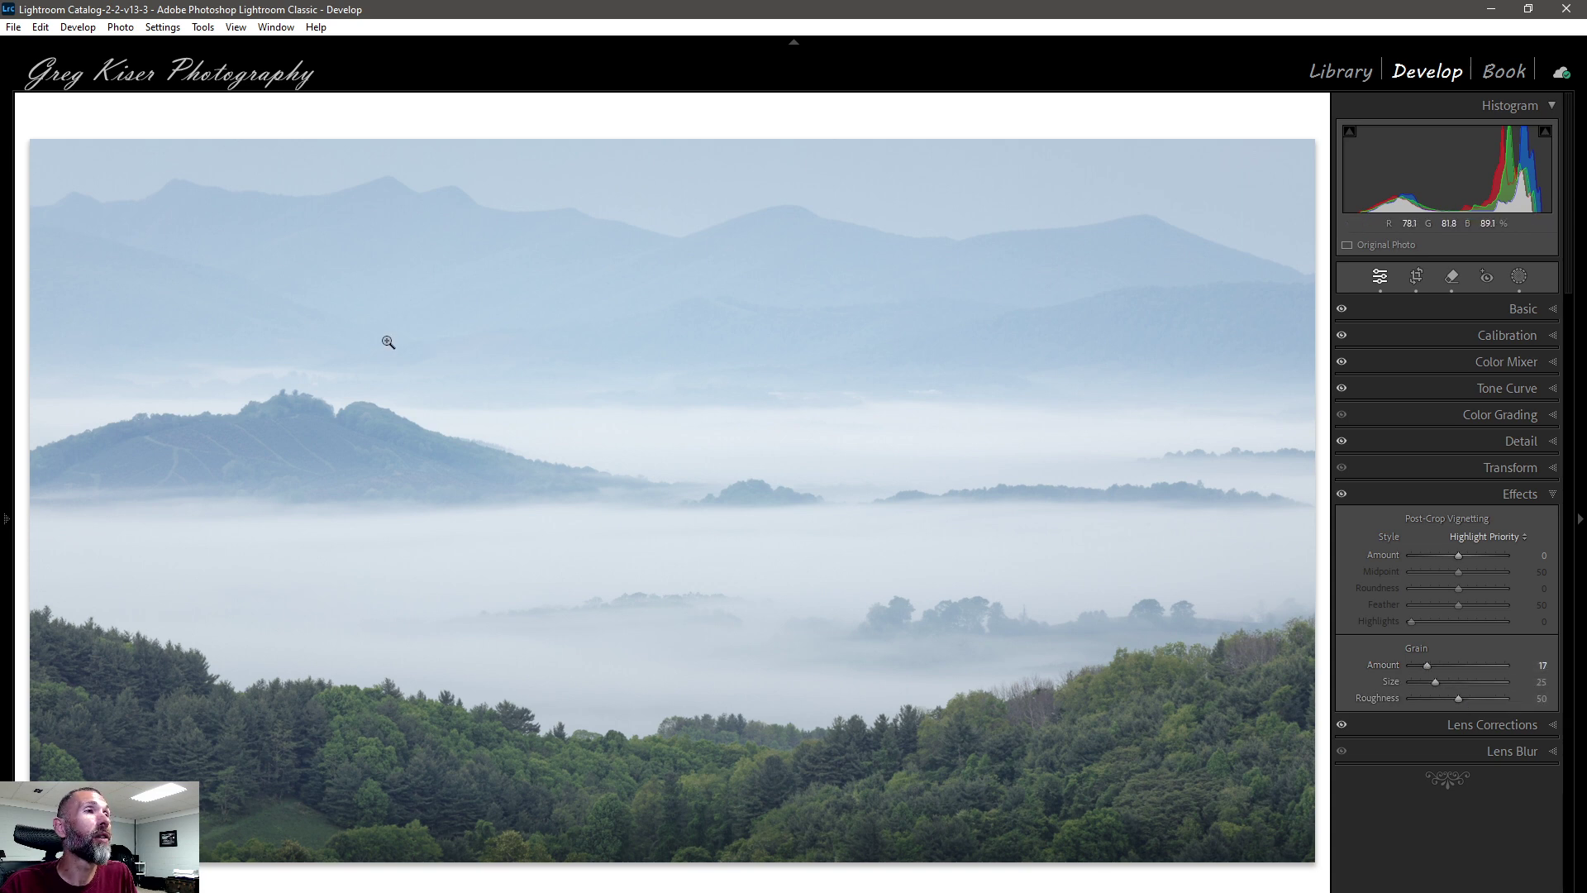
View the mountain peak up close, raise the grain amount to 100, and try grain size 100 before reducing it to 36.
{"action": "left_click", "coordinate": [309, 406]}
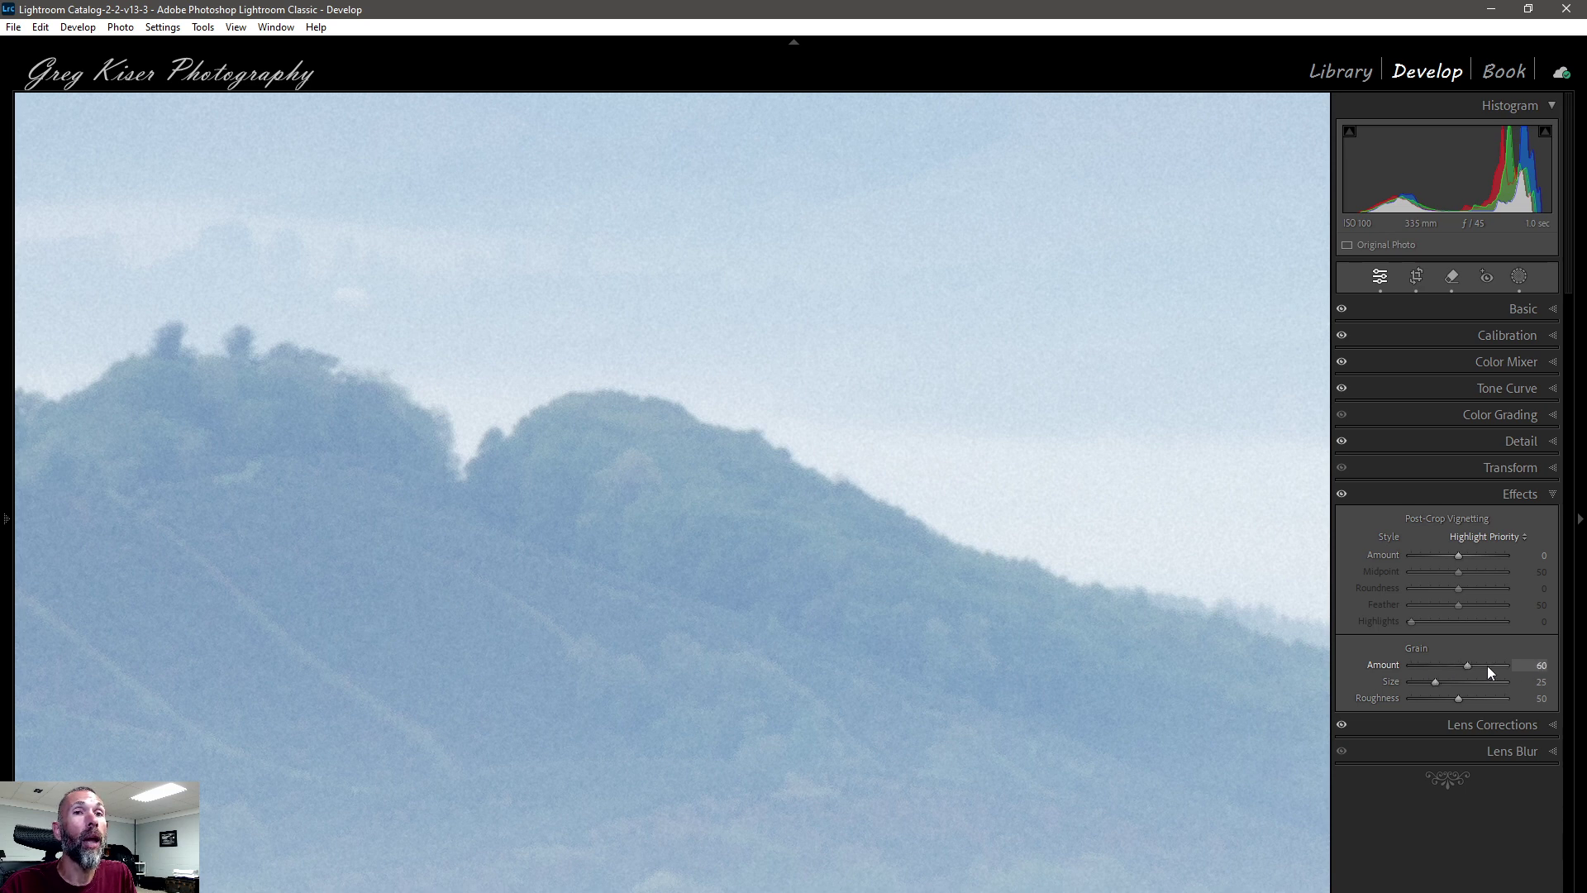
{"action": "left_click_drag", "start_coordinate": [1486, 672], "coordinate": [1525, 666]}
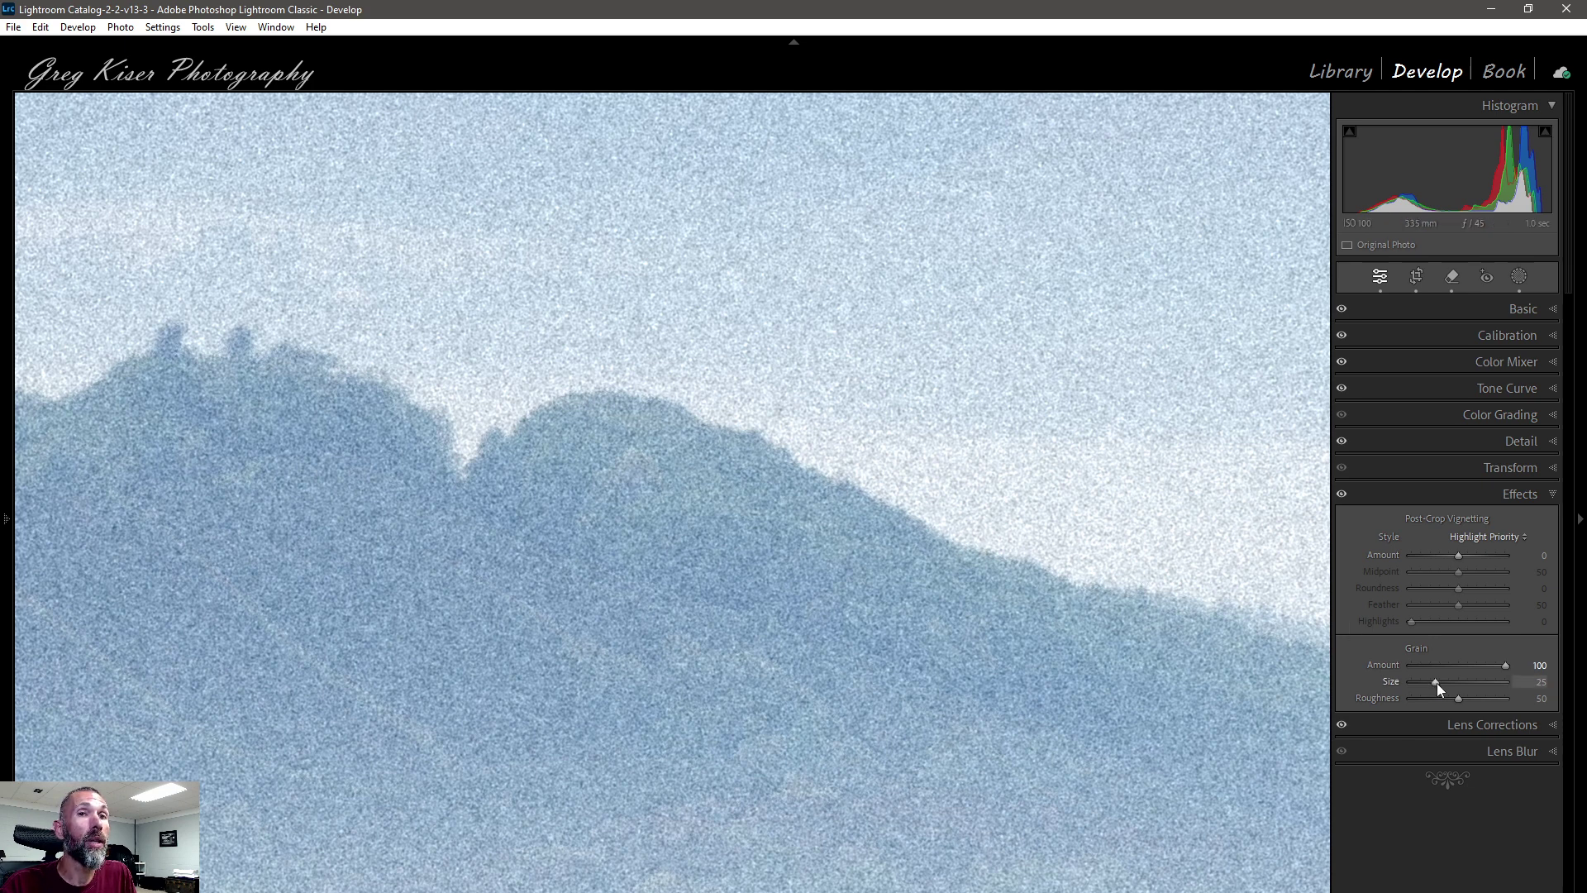
{"action": "left_click_drag", "start_coordinate": [1436, 682], "coordinate": [1440, 682]}
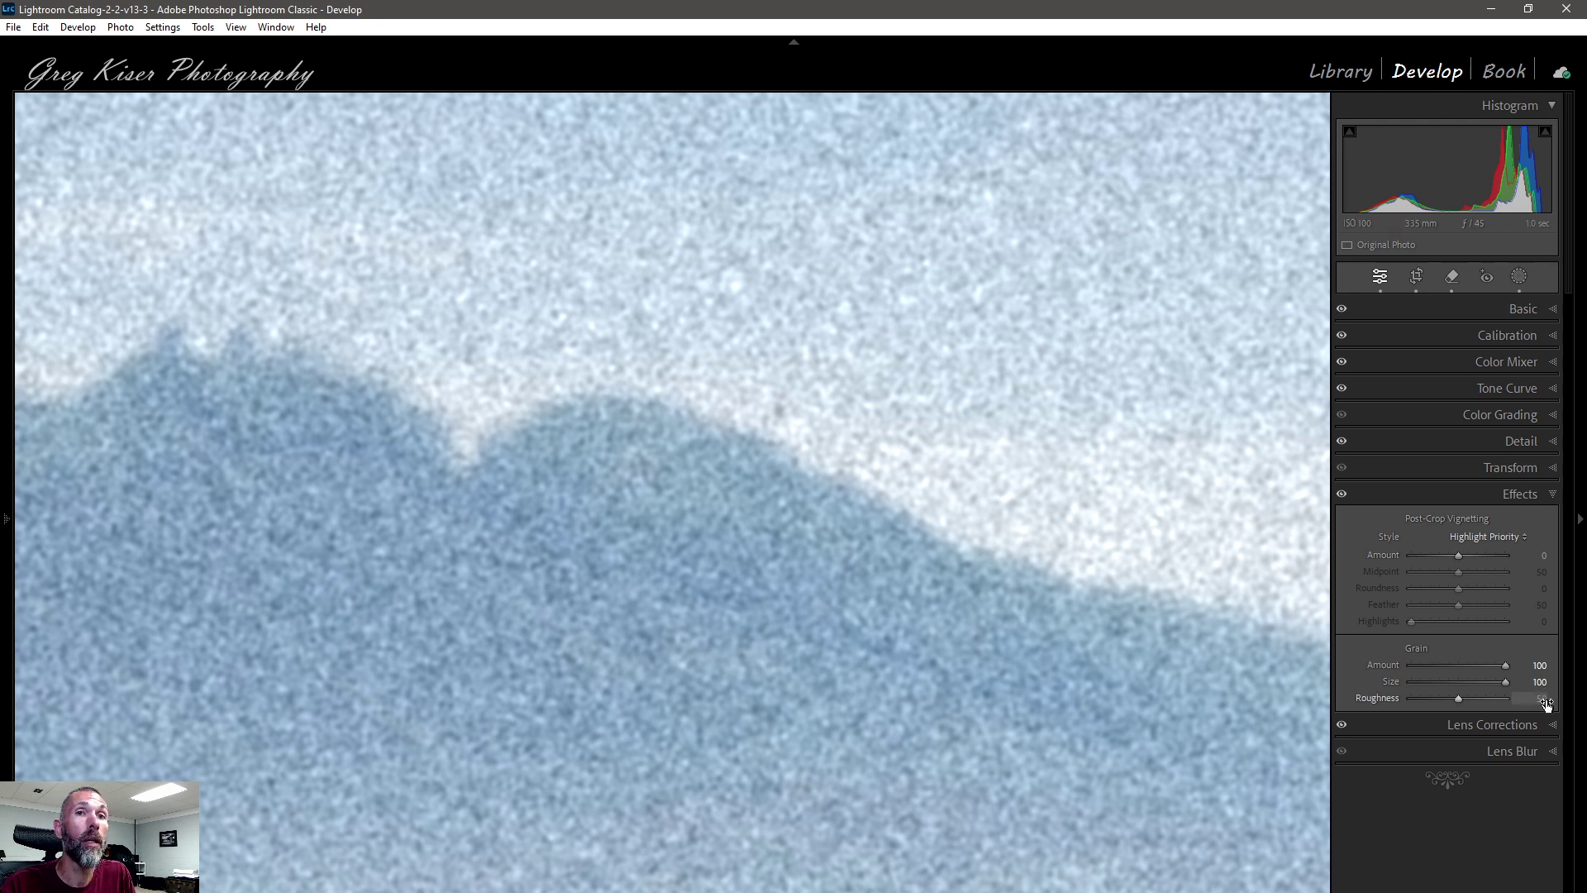
{"action": "left_click_drag", "start_coordinate": [1501, 681], "coordinate": [1439, 683]}
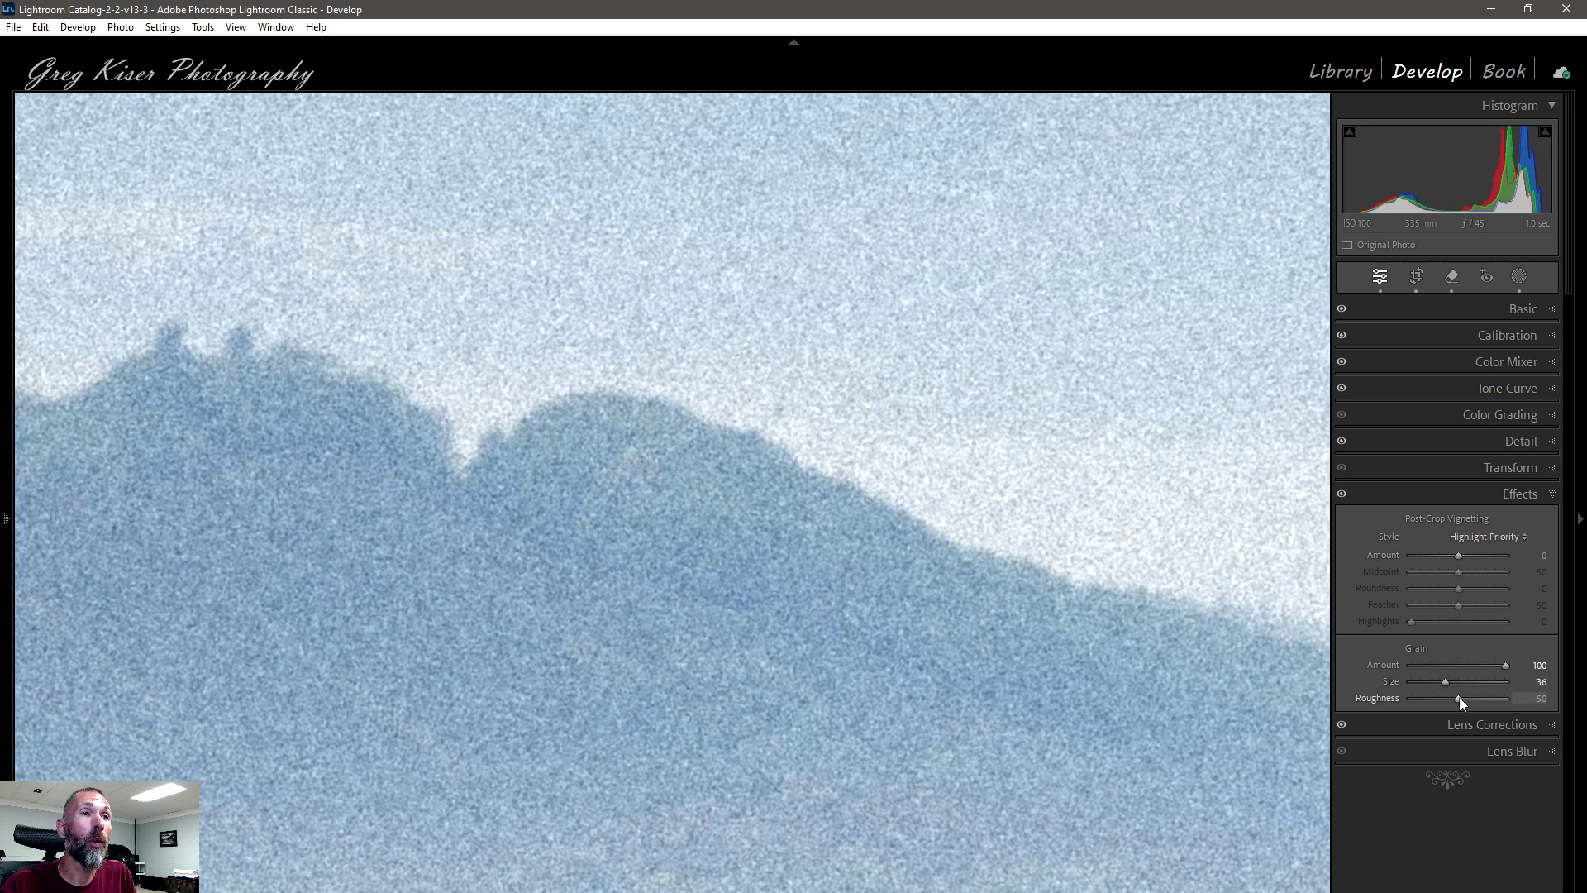
Try grain roughness at 0 and 65 before settling on 53, and lower the grain amount to 46.
{"action": "left_click_drag", "start_coordinate": [1459, 698], "coordinate": [1421, 700]}
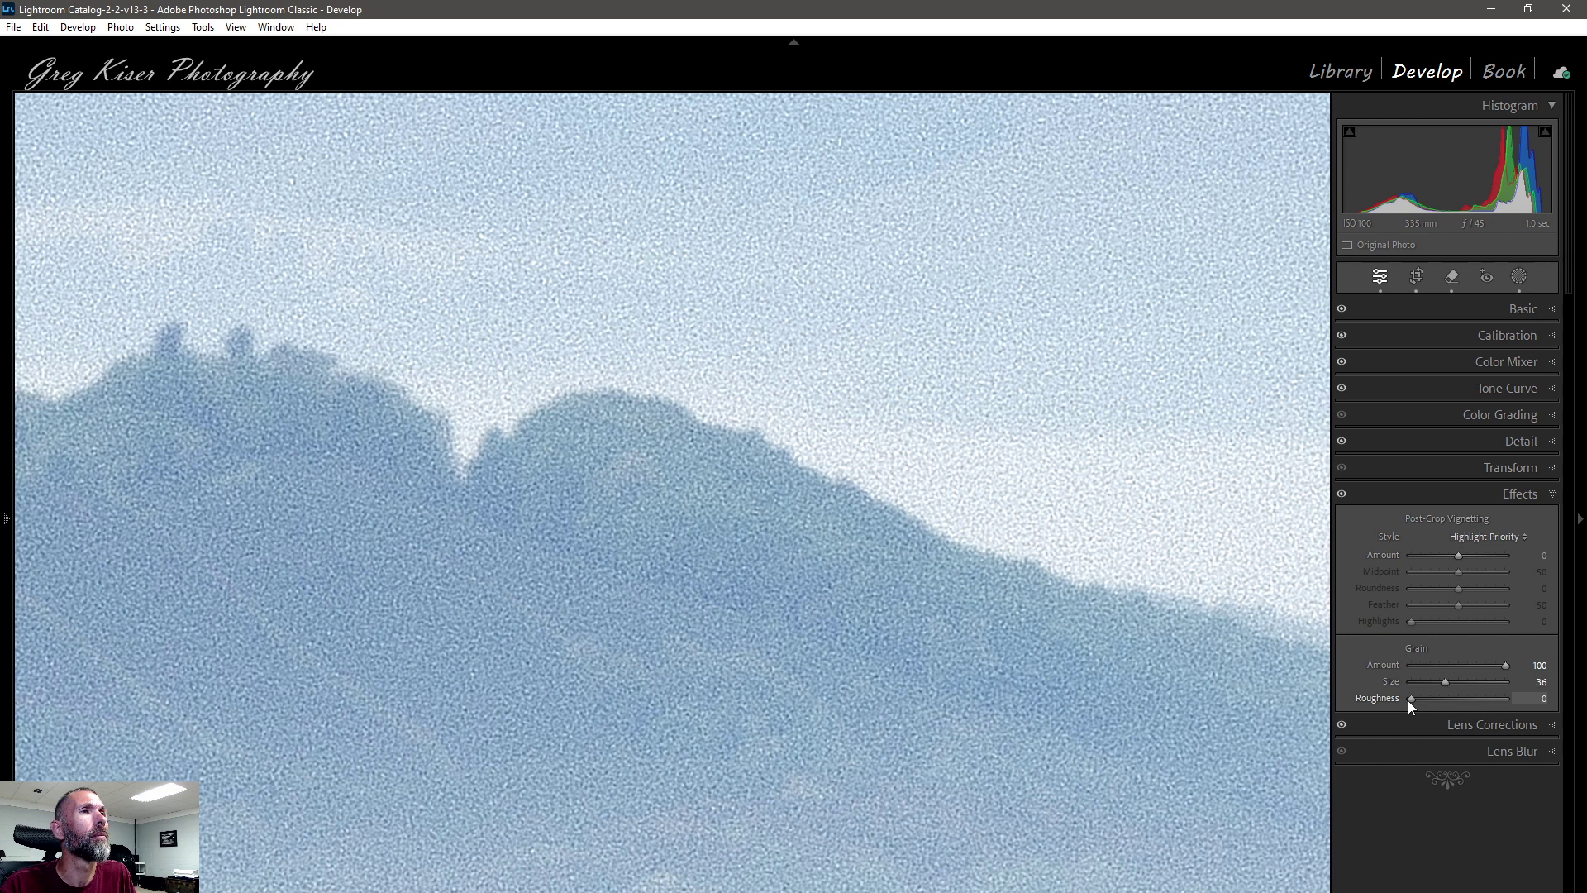
{"action": "left_click_drag", "start_coordinate": [1411, 701], "coordinate": [1457, 701]}
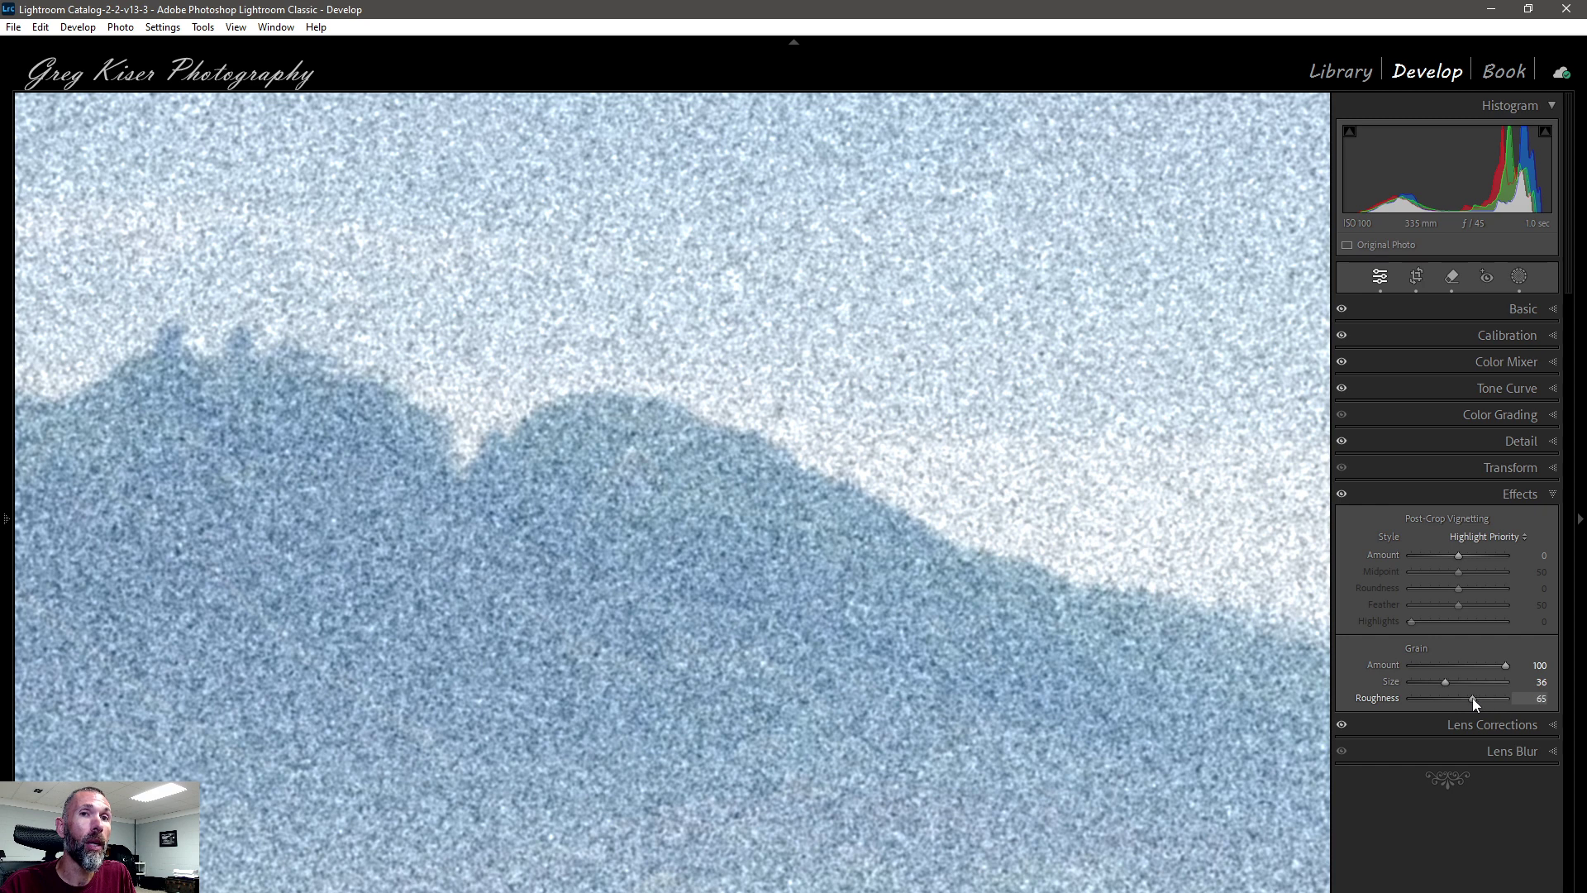
{"action": "left_click_drag", "start_coordinate": [1472, 697], "coordinate": [1461, 698]}
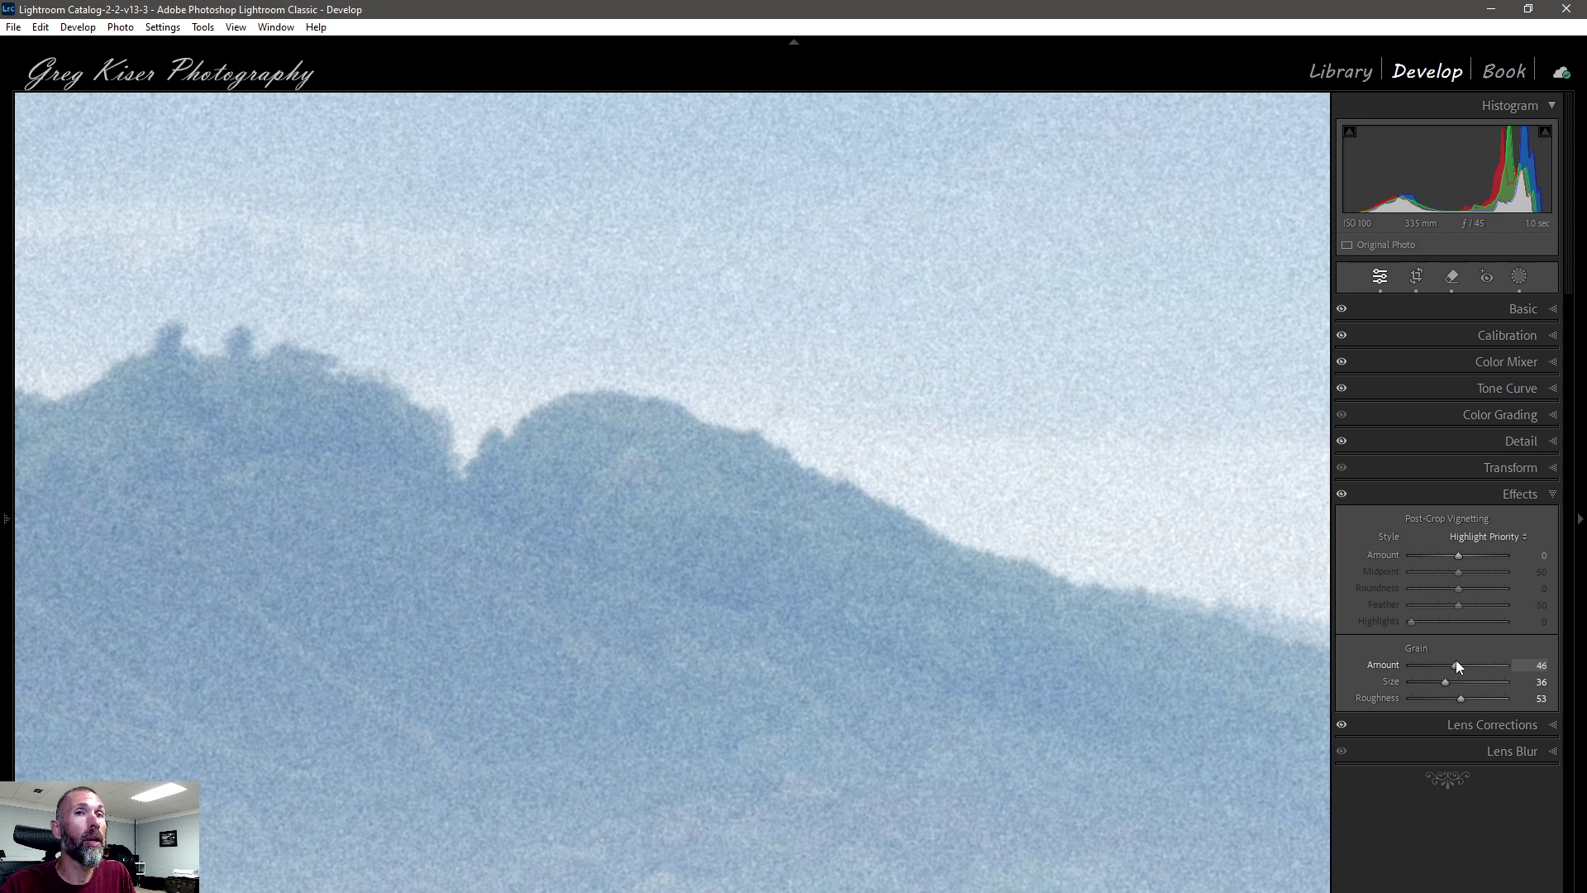
Return to the full photo and reset the grain size to 25, roughness to 50 and amount to 0.
{"action": "left_click", "coordinate": [857, 446]}
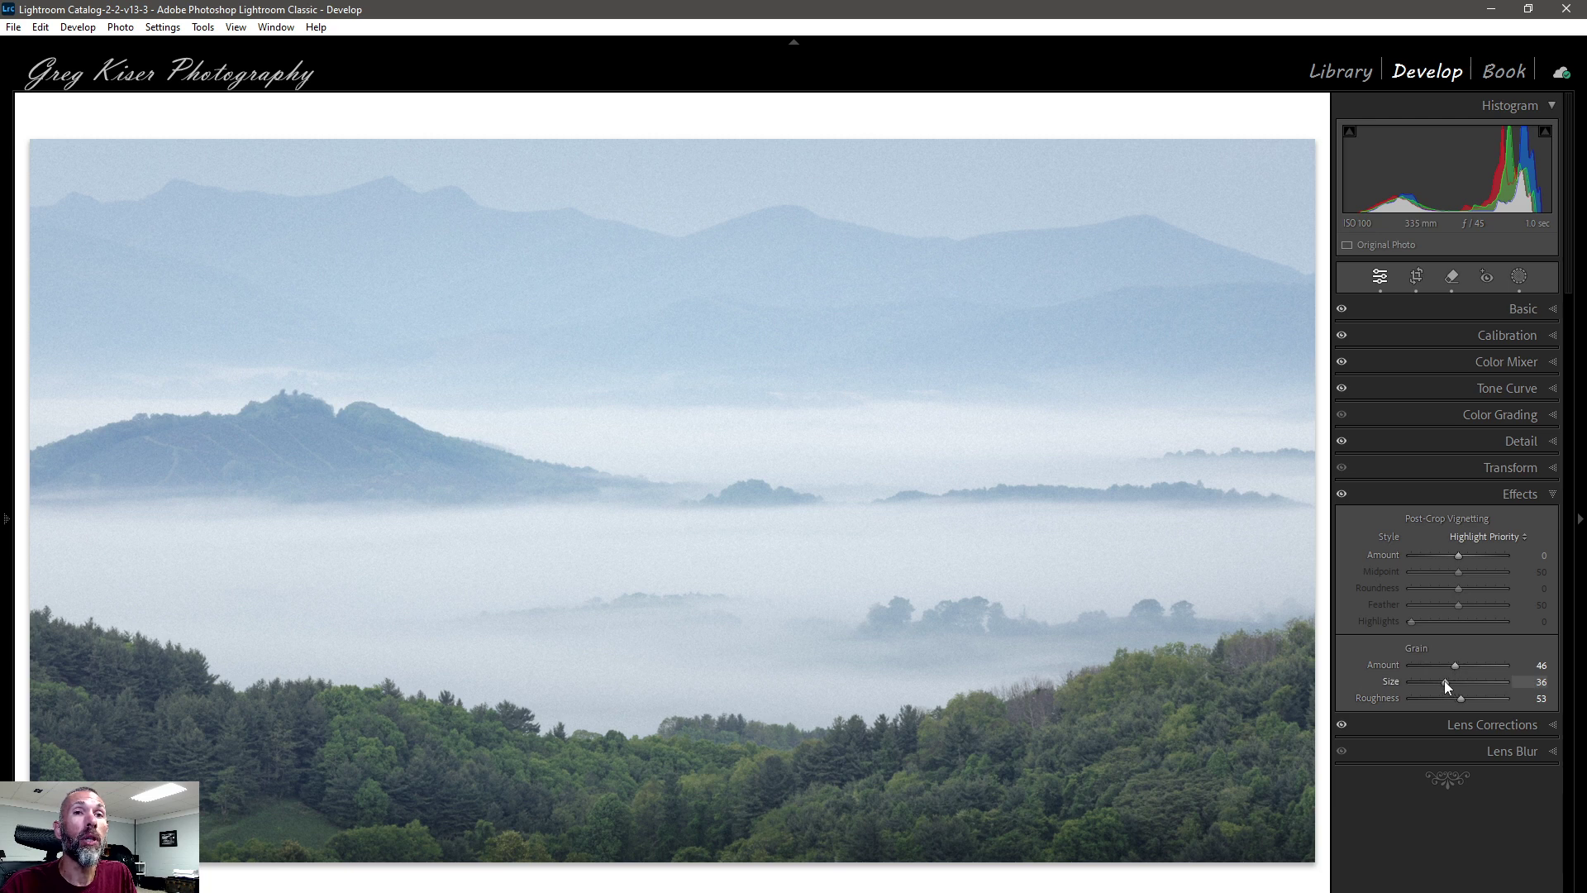
{"action": "double_click", "coordinate": [1445, 681]}
{"action": "double_click", "coordinate": [1462, 694]}
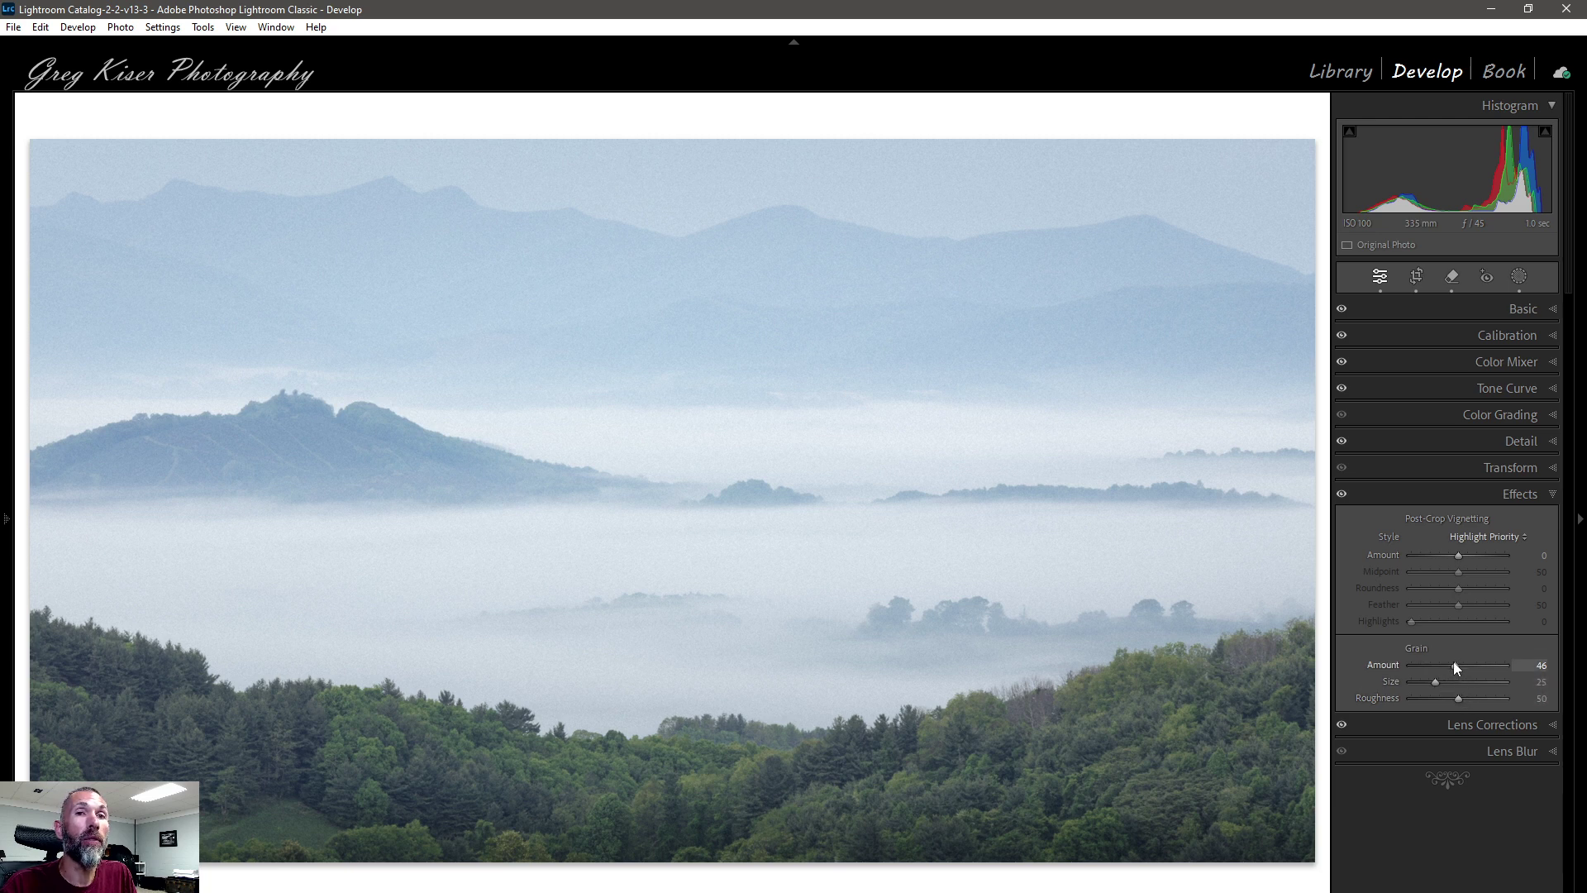
{"action": "double_click", "coordinate": [1455, 666]}
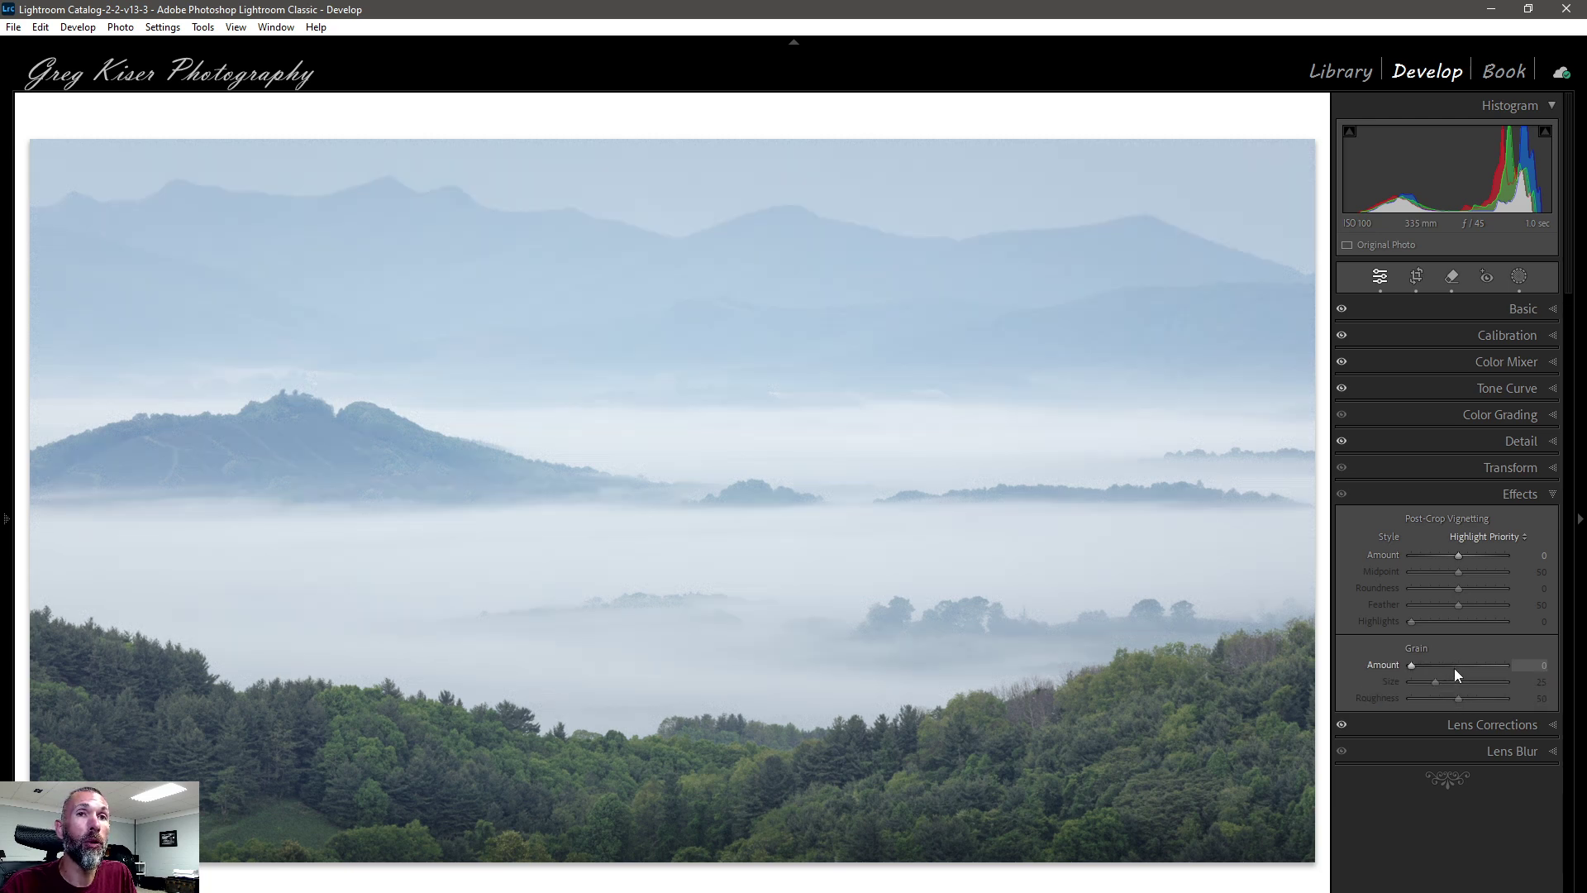